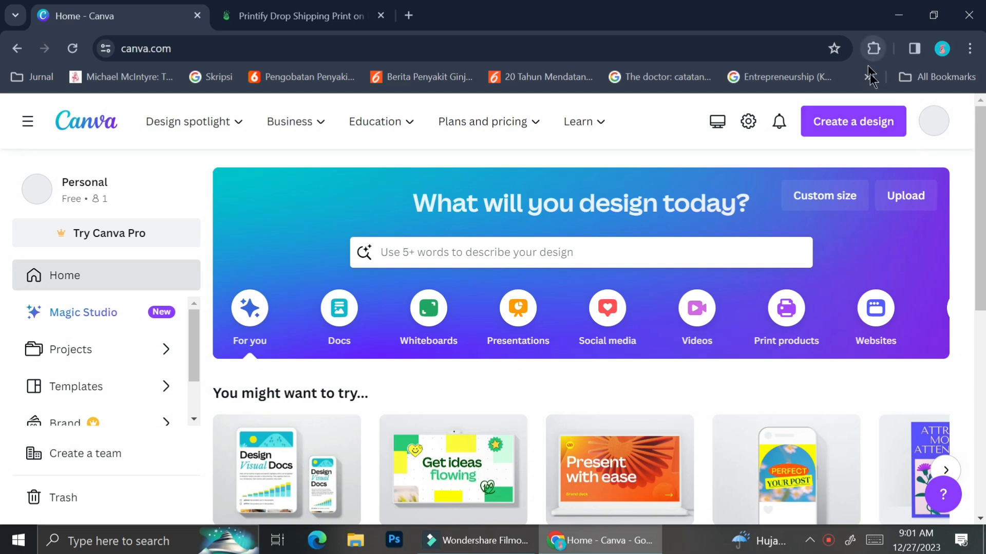
Create a new blank design of the T Shirt type
left_click(871, 120)
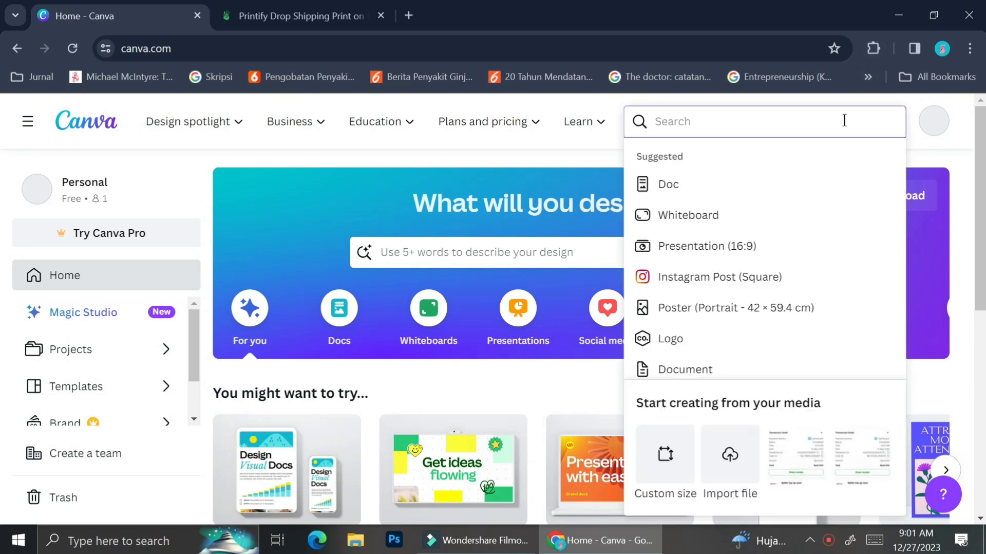
type("t")
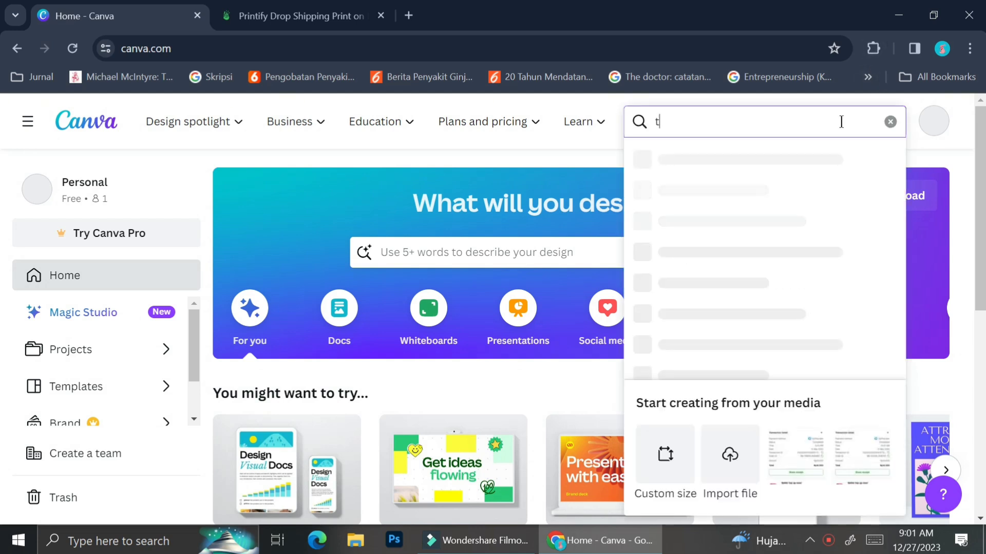
left_click(824, 160)
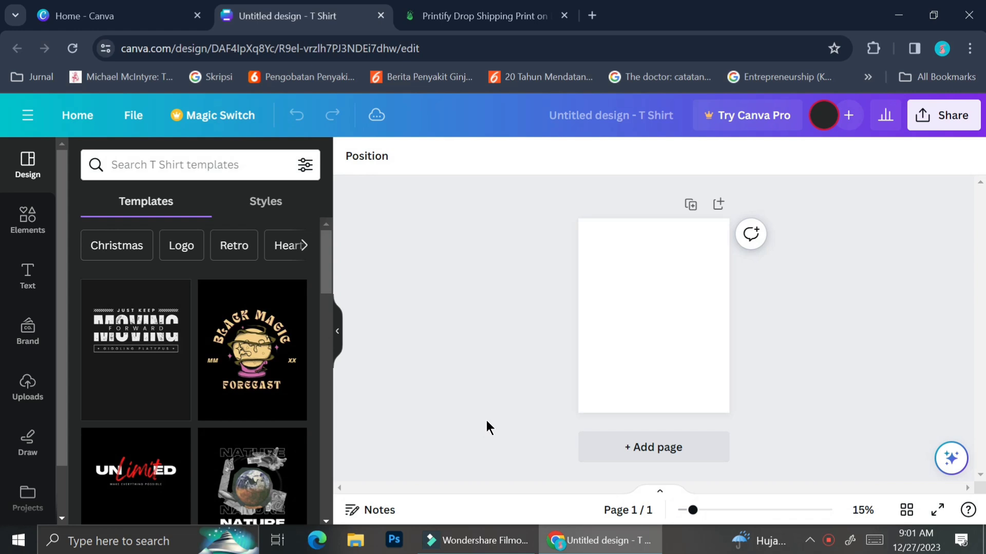
Browse the suggested T Shirt templates for design ideas
scroll(249, 422, "down", 6)
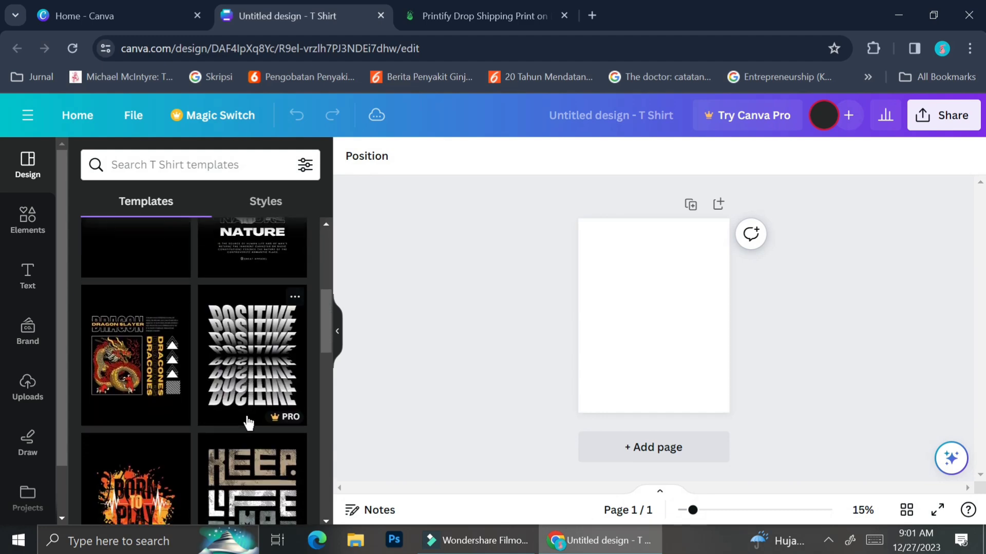
scroll(248, 423, "down", 2)
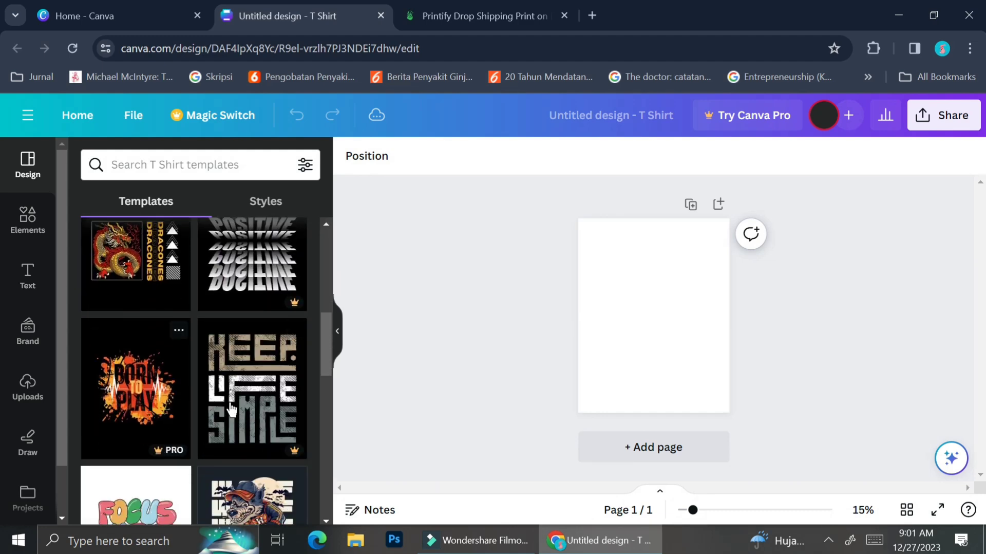
scroll(265, 403, "down", 3)
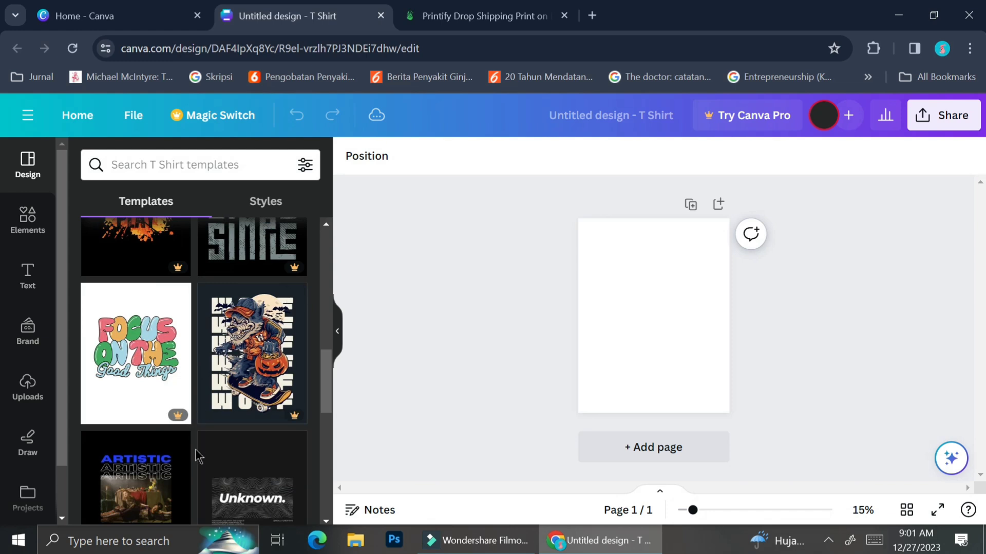
scroll(202, 459, "down", 2)
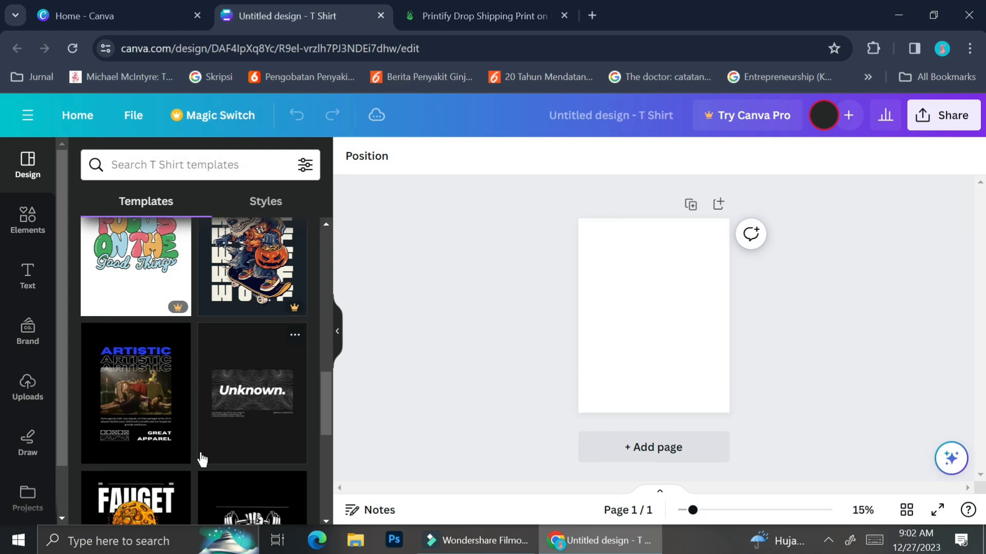
scroll(231, 406, "down", 3)
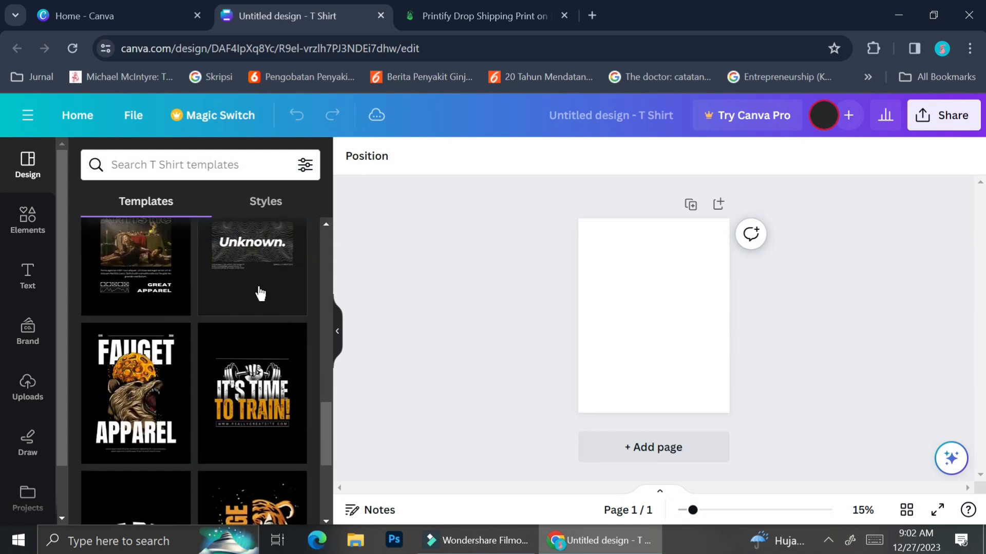
scroll(260, 293, "up", 6)
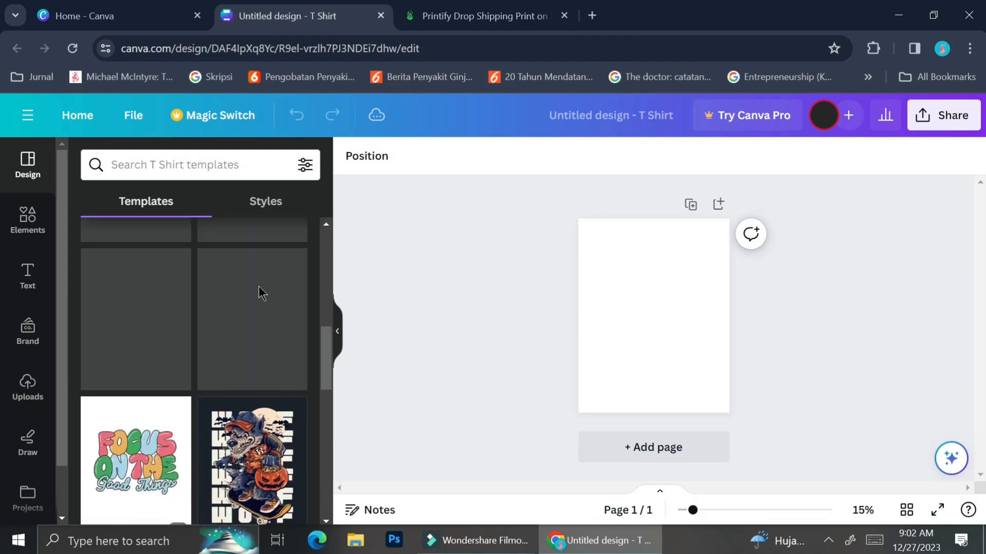
scroll(261, 293, "up", 3)
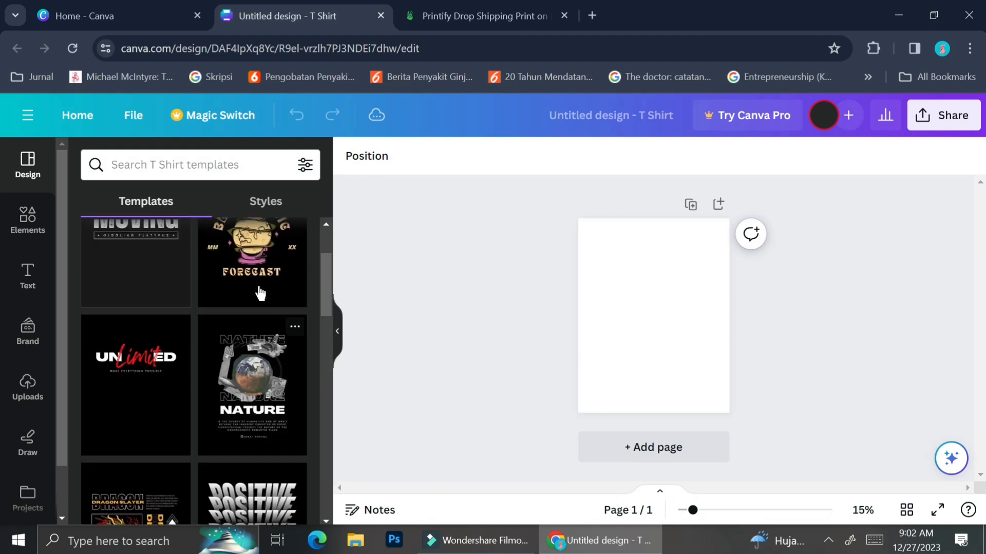
scroll(259, 287, "up", 2)
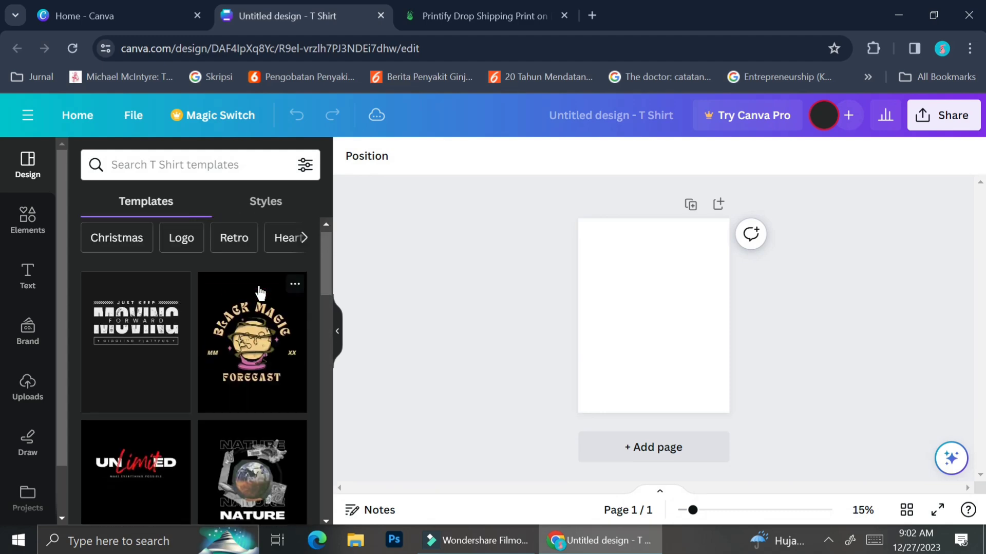
Narrow the template suggestions to the Logo, Brand logo and Fashion logo categories in turn
left_click(183, 246)
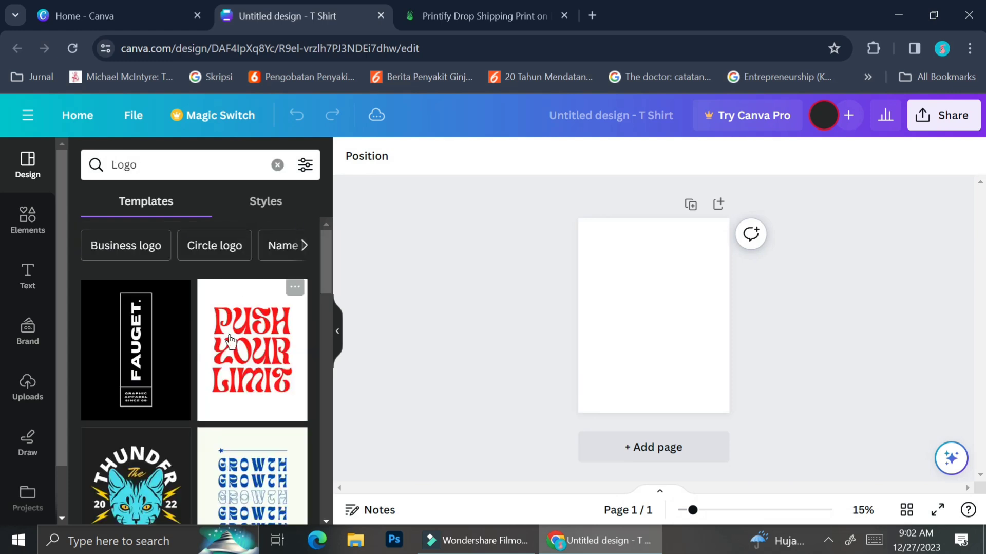
scroll(257, 244, "right", 2)
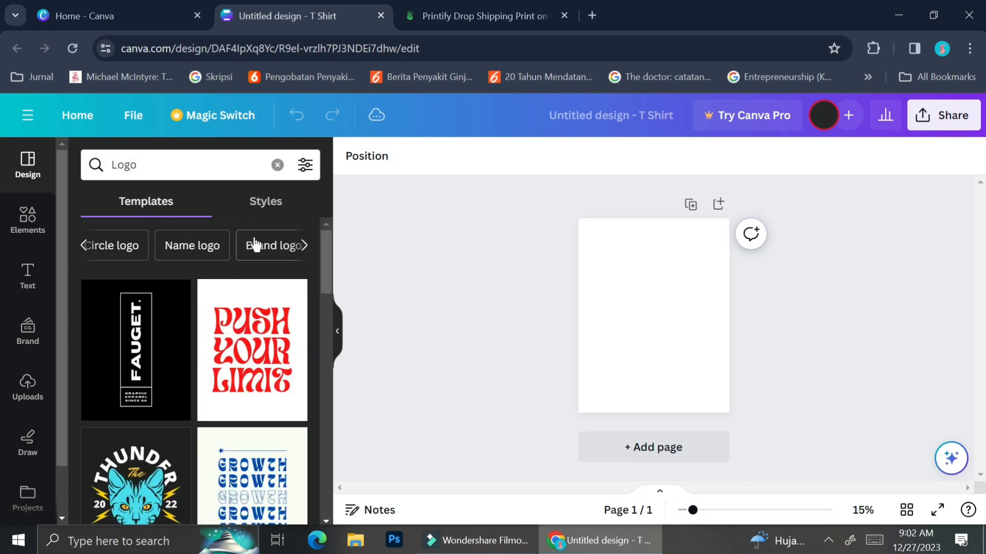
left_click(259, 247)
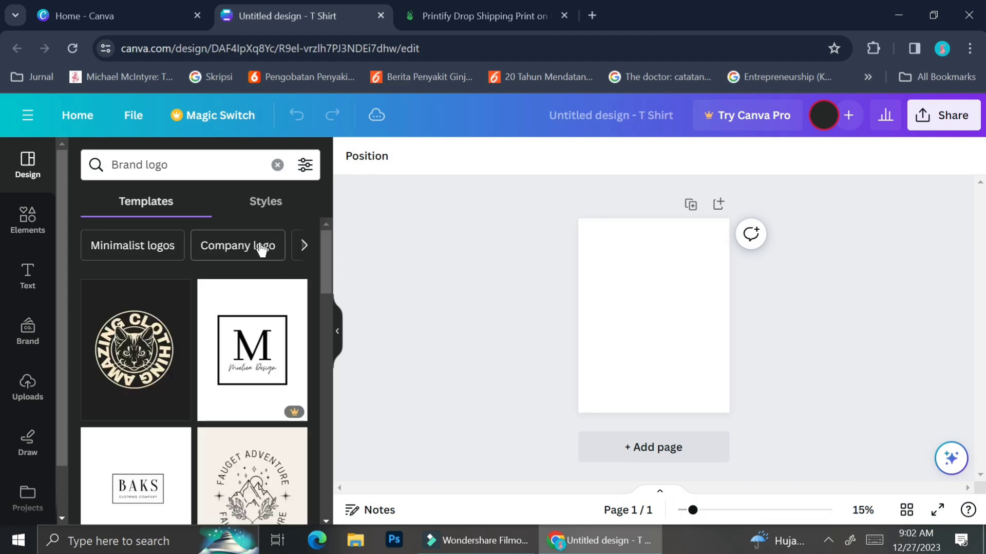
scroll(262, 248, "right", 5)
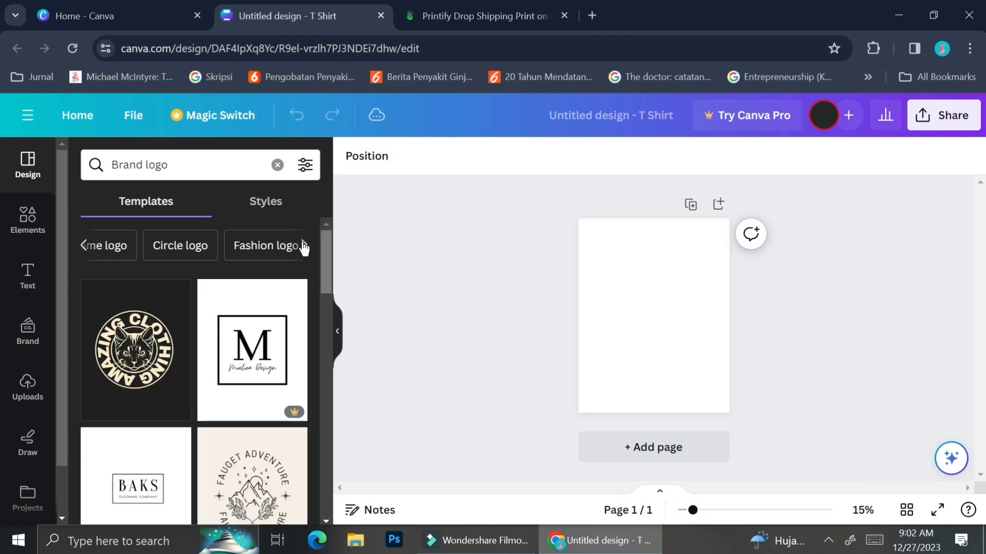
left_click(270, 248)
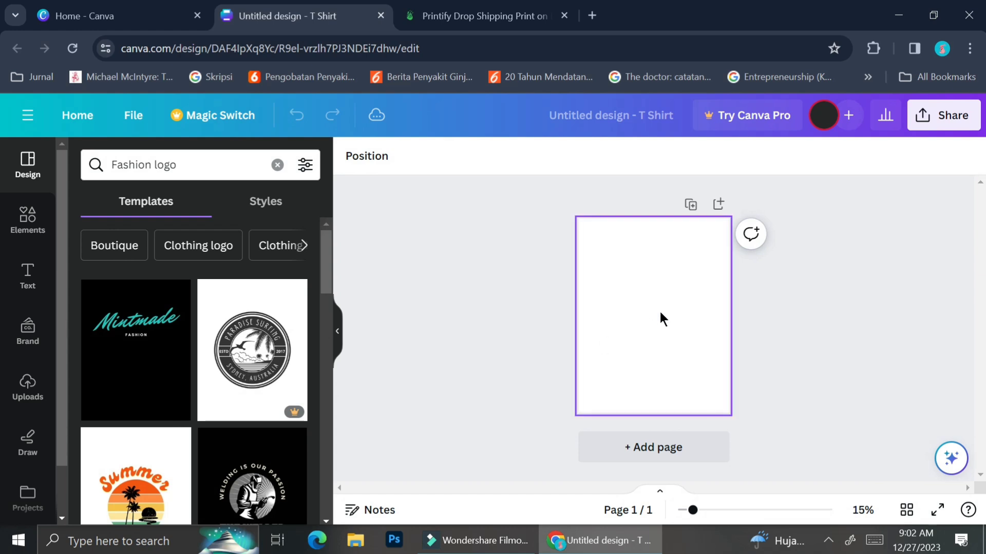
Add a second blank page and set the first page's background colour to solid black
left_click(628, 445)
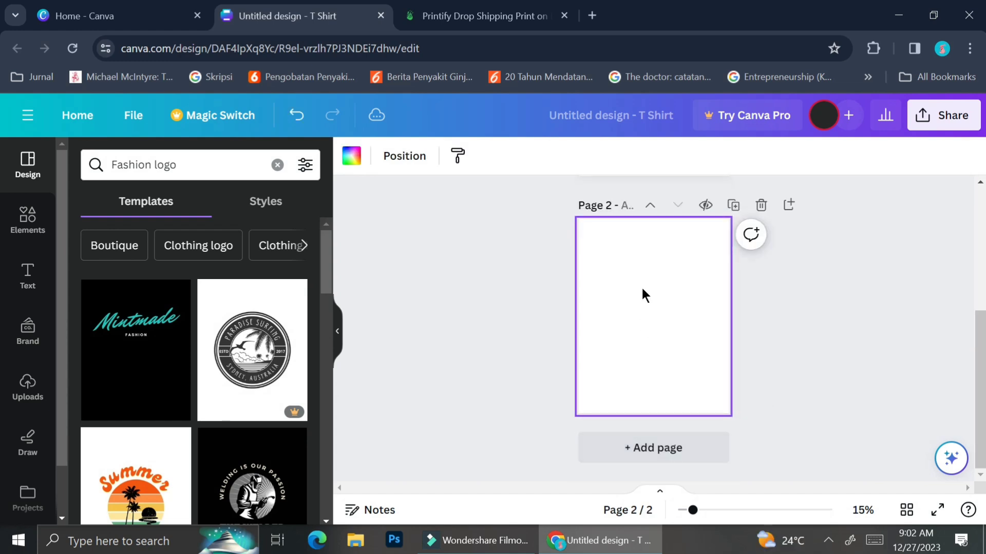
scroll(655, 266, "up", 3)
scroll(654, 266, "down", 2)
scroll(654, 266, "up", 2)
left_click(655, 268)
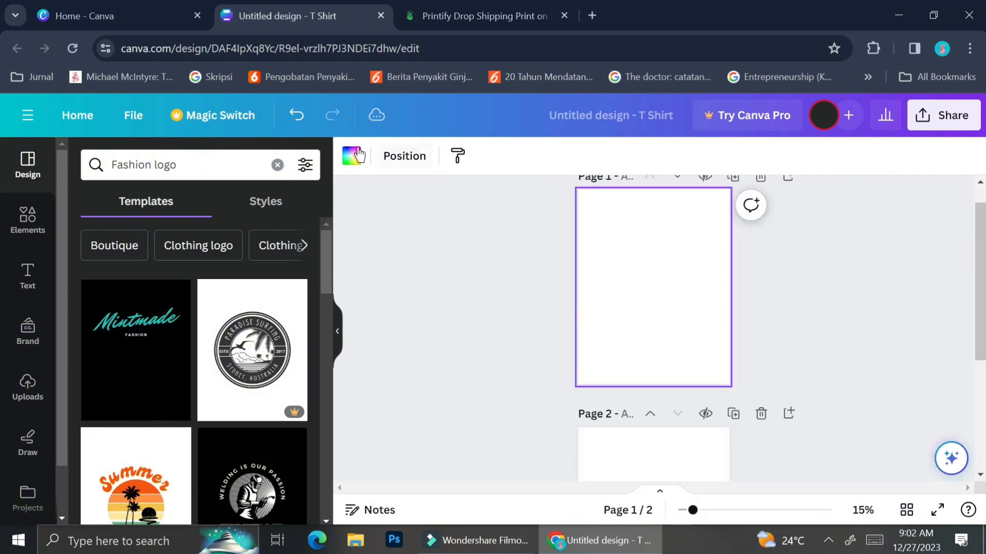
left_click(353, 157)
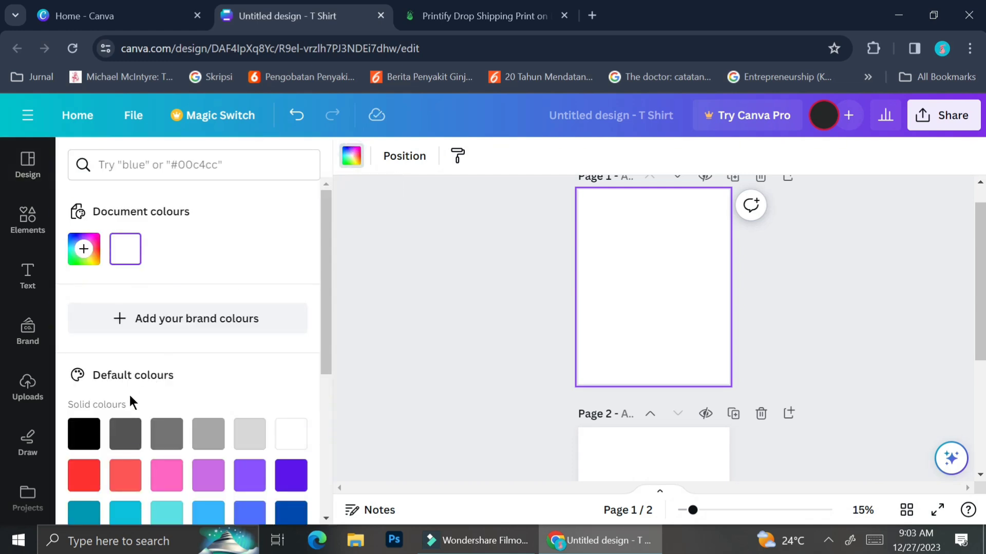
left_click(92, 434)
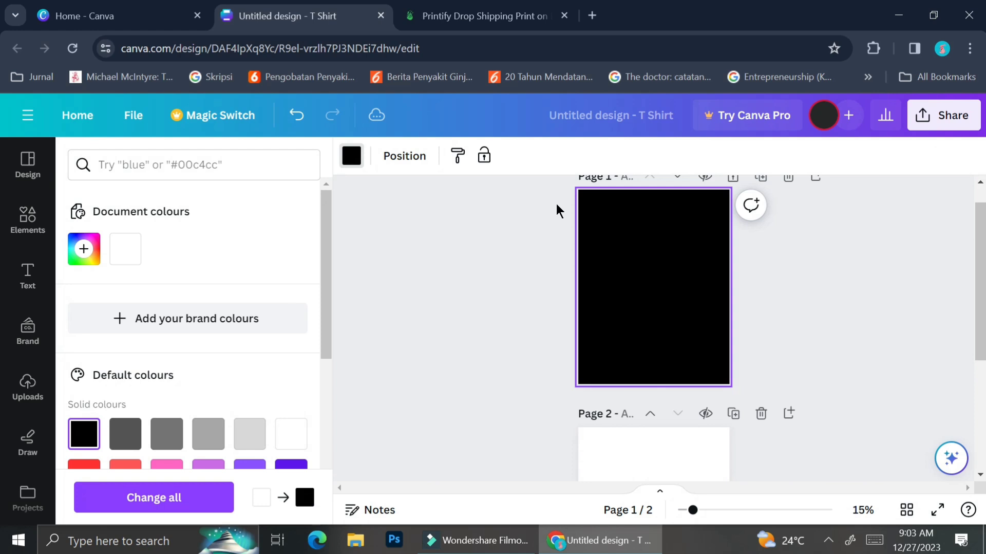
scroll(725, 303, "down", 3)
scroll(725, 295, "down", 1)
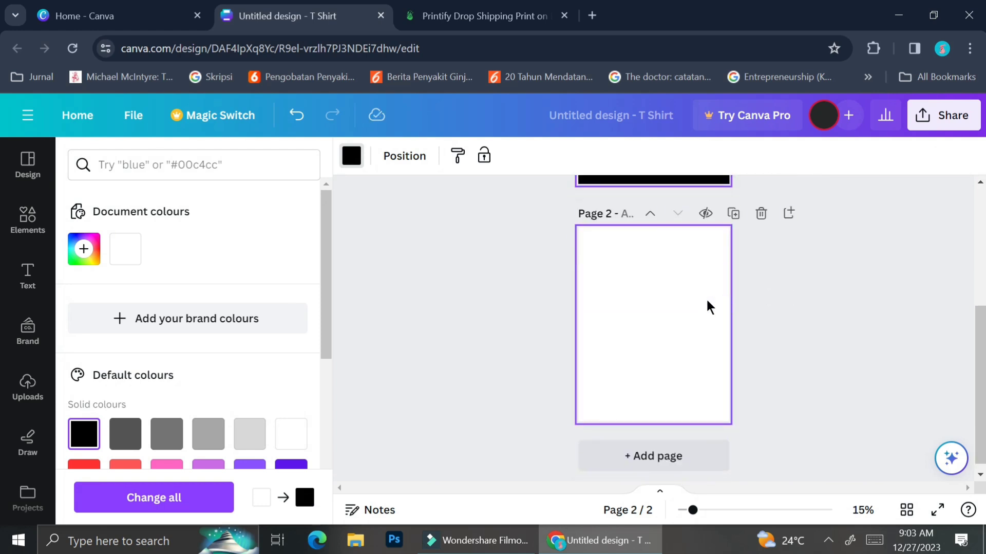
left_click(701, 297)
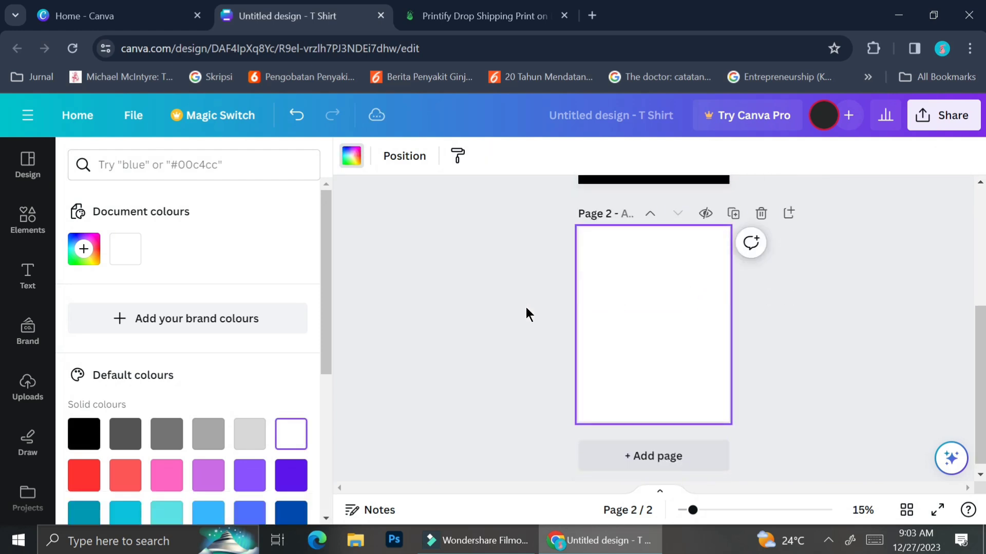
scroll(603, 302, "up", 2)
scroll(603, 302, "down", 1)
scroll(603, 302, "up", 2)
scroll(604, 306, "up", 1)
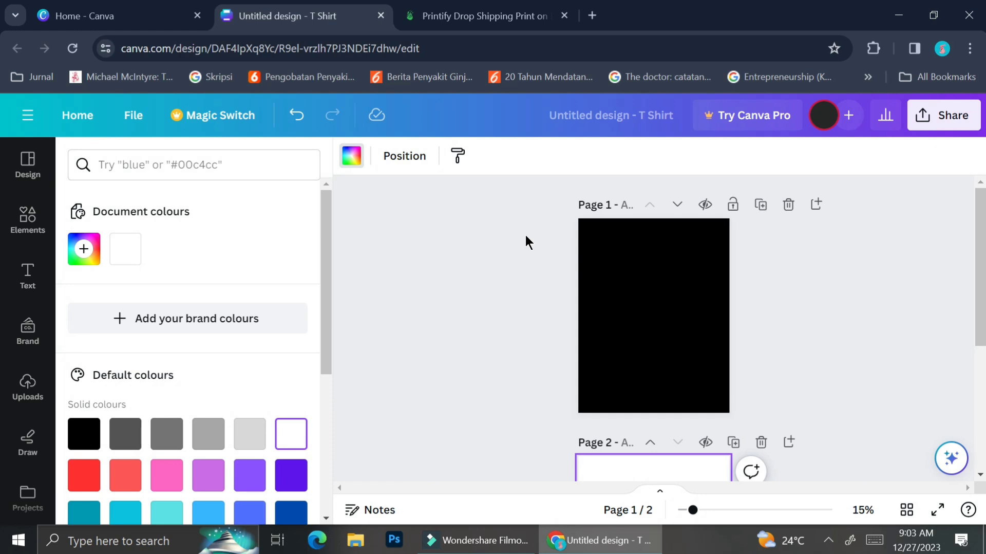
Search the elements for "frame" and insert the rounded square photo frame with uneven edges on the black page
left_click(21, 229)
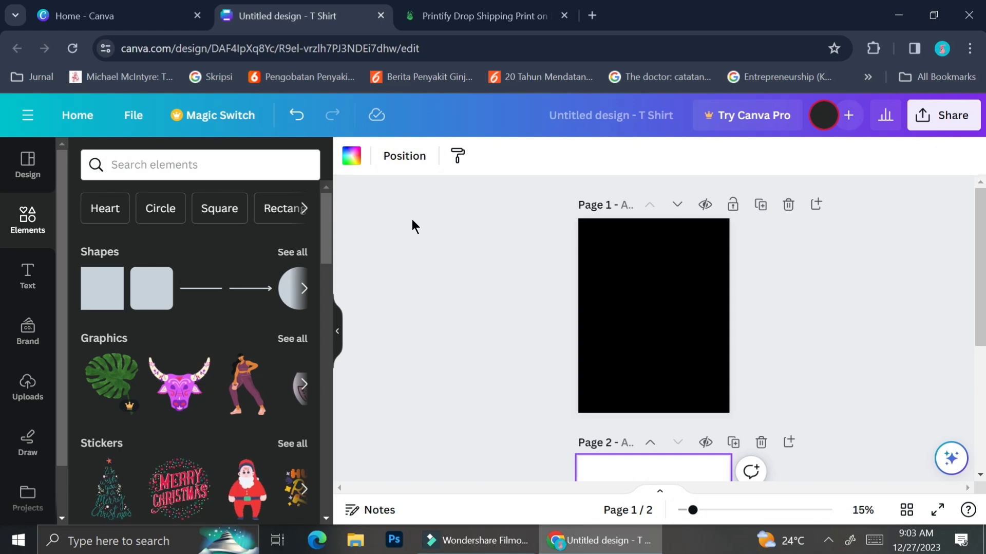
left_click(248, 165)
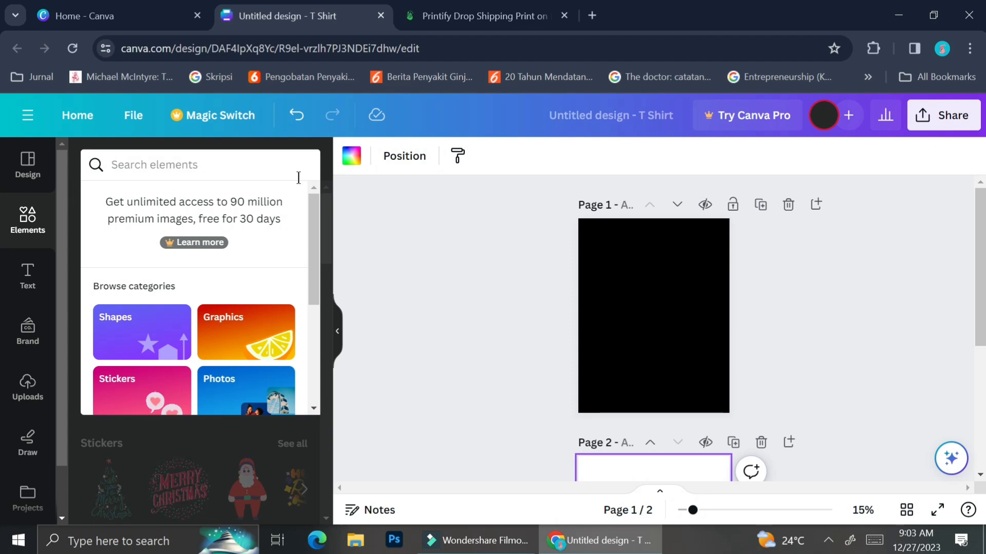
type("frame")
key("Return")
scroll(205, 365, "down", 4)
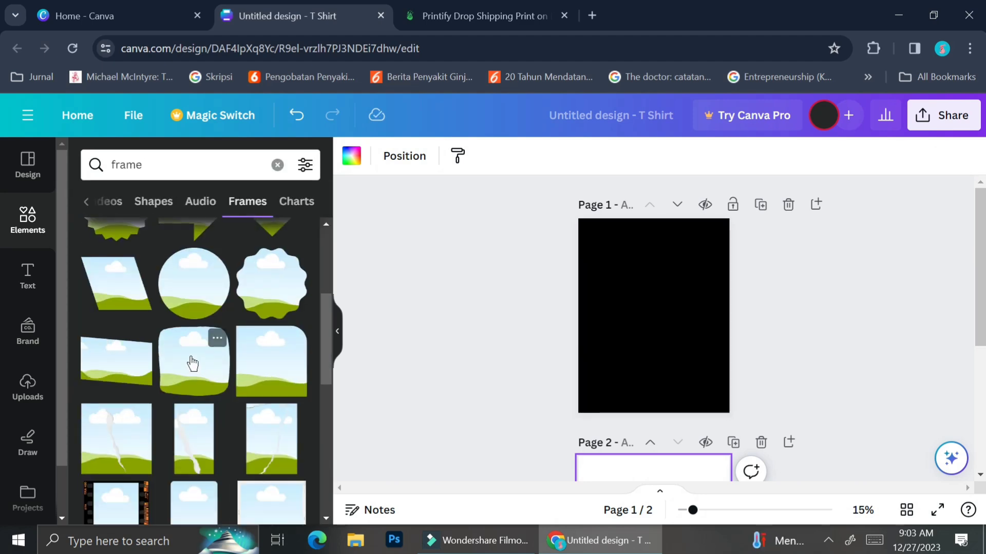
left_click(190, 359)
Stretch the frame into a tall rounded rectangle and centre it on the black page
scroll(684, 341, "up", 2)
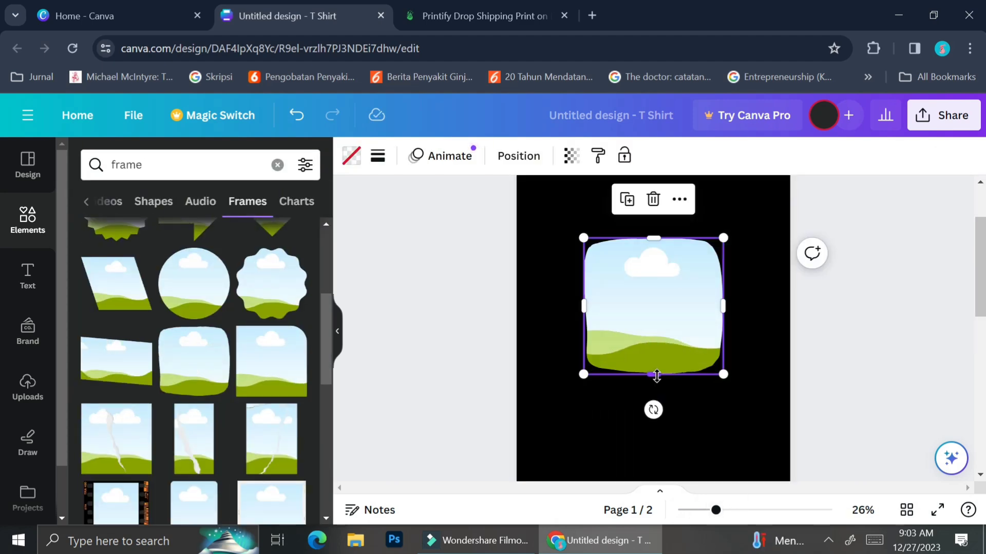
left_click_drag(657, 375, 659, 464)
left_click_drag(673, 351, 671, 308)
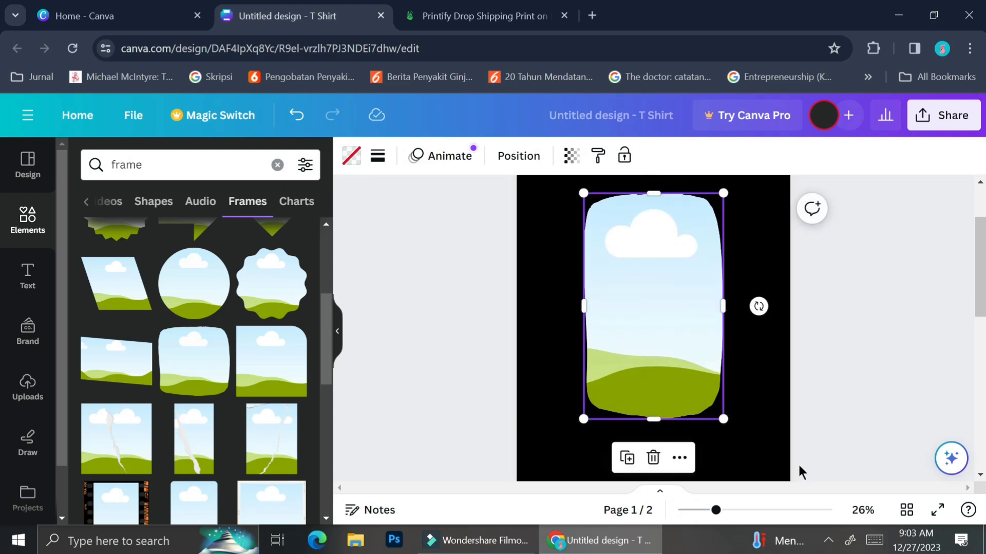
left_click(701, 512)
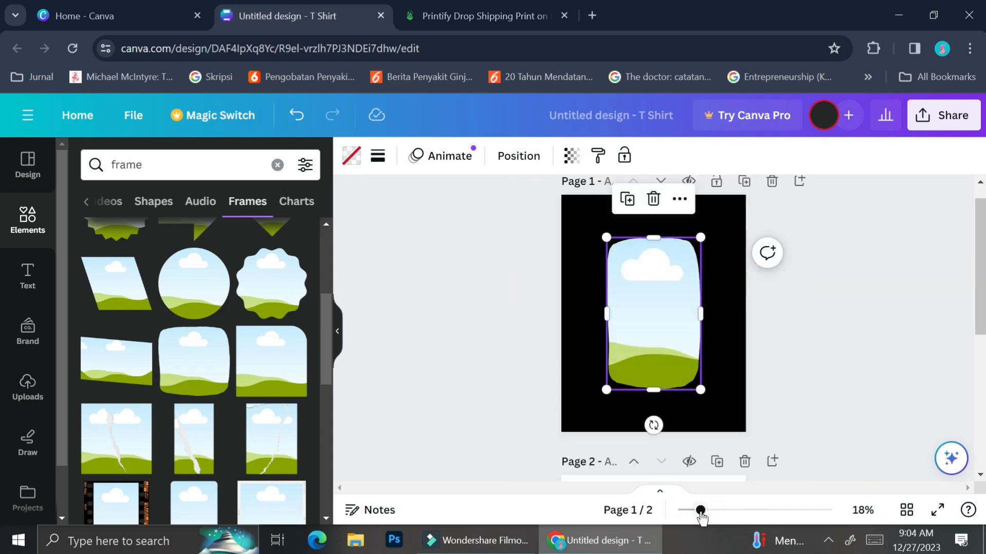
left_click(891, 291)
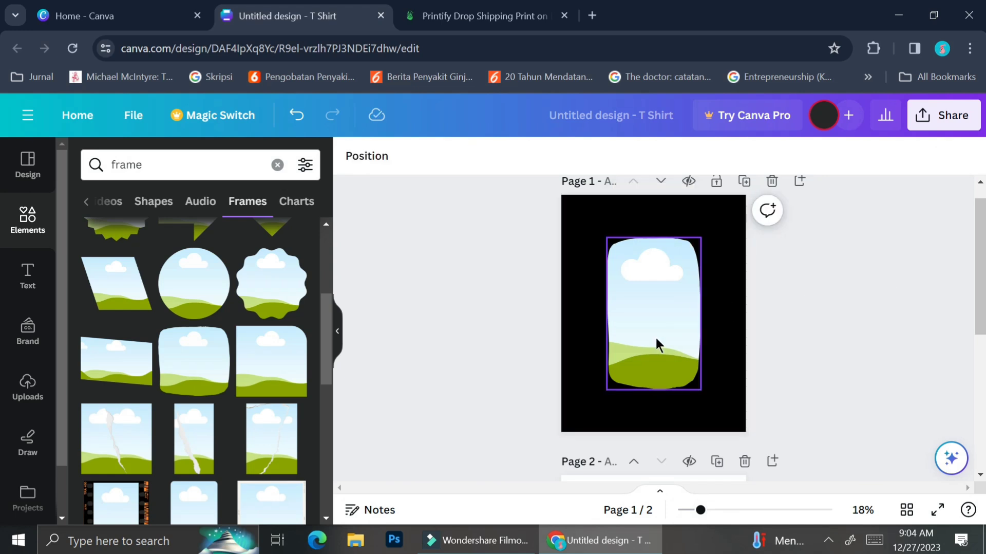
Upload the starry night sky image and the beige celestial pattern image from the Downloads folder
left_click(27, 385)
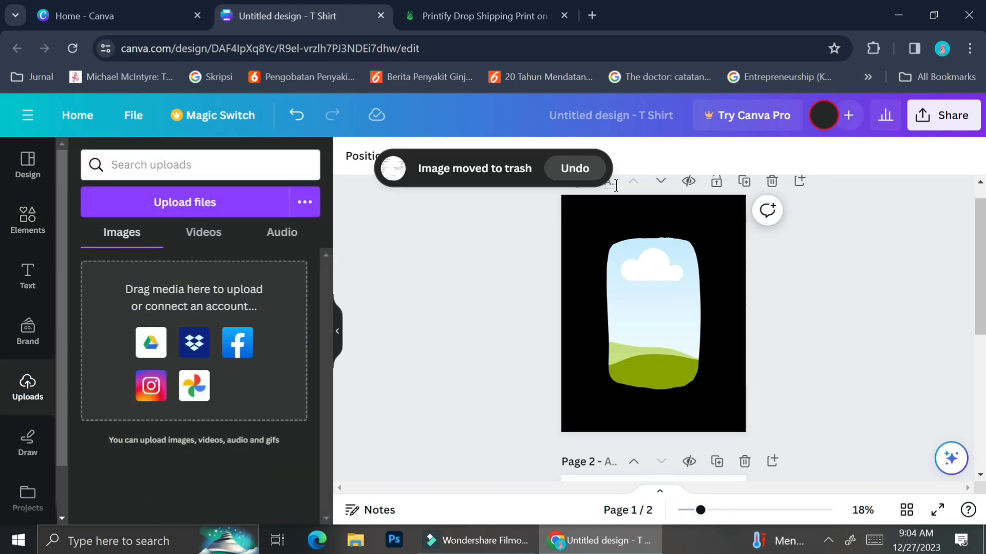
left_click(25, 220)
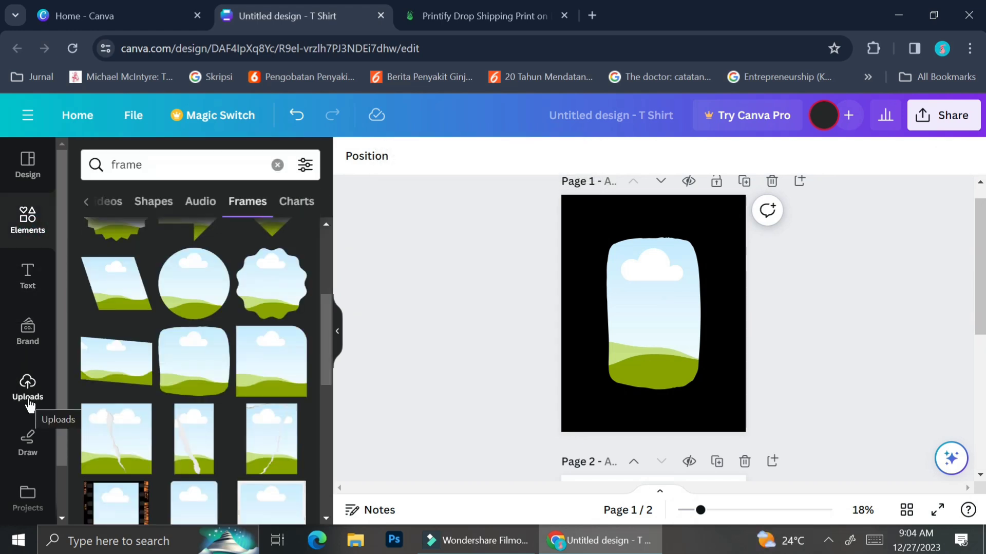
left_click(28, 402)
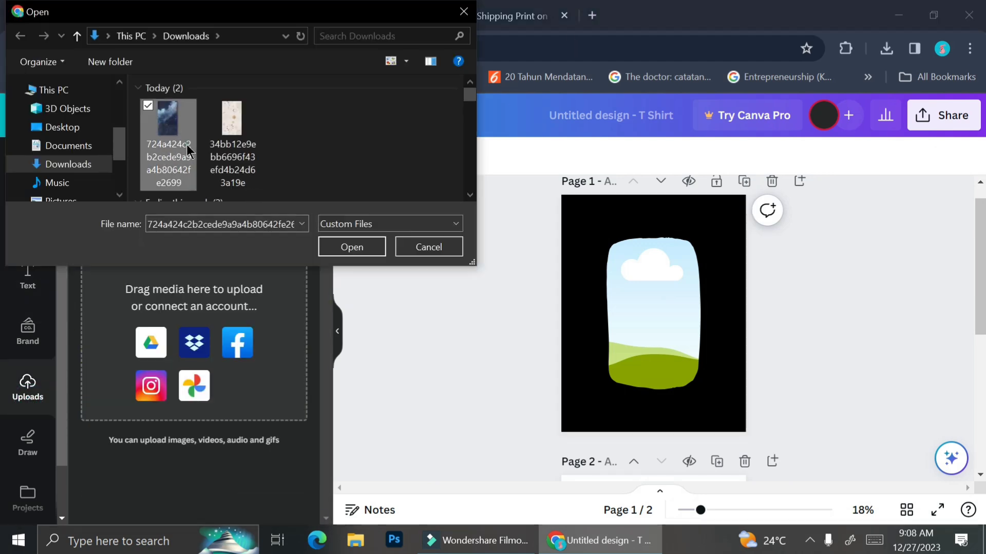
left_click(223, 140, "ctrl")
left_click(365, 250)
Fill the tall frame on page 1 with the uploaded starry night sky image
left_click_drag(107, 391, 668, 316)
key("ctrl+z")
key("ctrl+y")
key("ctrl+z")
left_click_drag(114, 404, 654, 326)
left_click(783, 312)
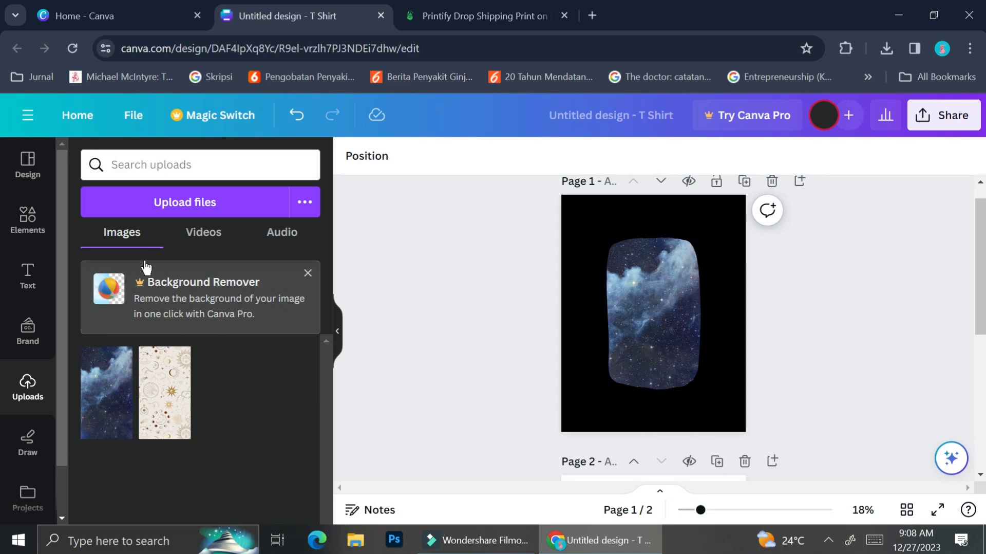
Search the graphics for "stars", insert the three four-point sparkles, and place them over the starry frame's upper-right corner
left_click(39, 238)
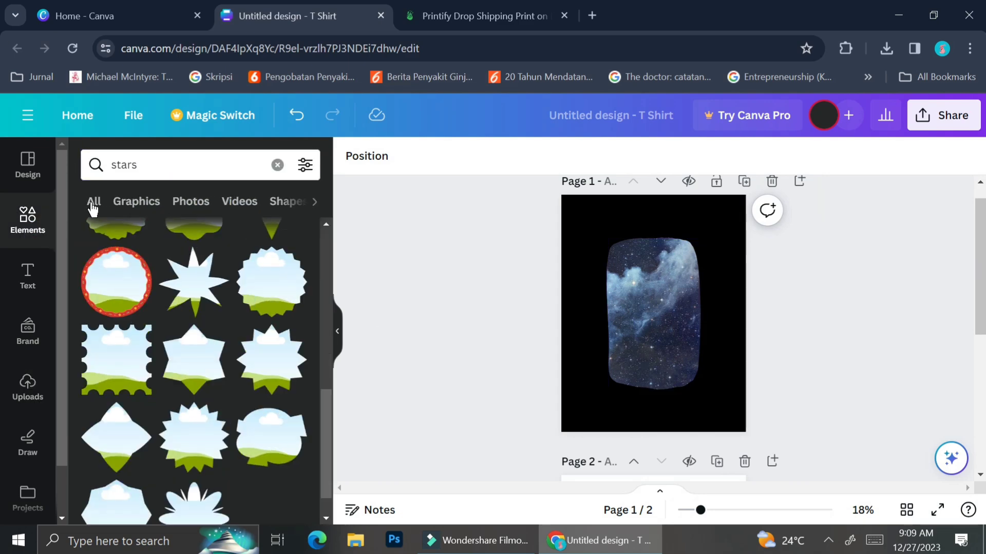
left_click(136, 201)
scroll(211, 450, "down", 1)
scroll(210, 452, "down", 2)
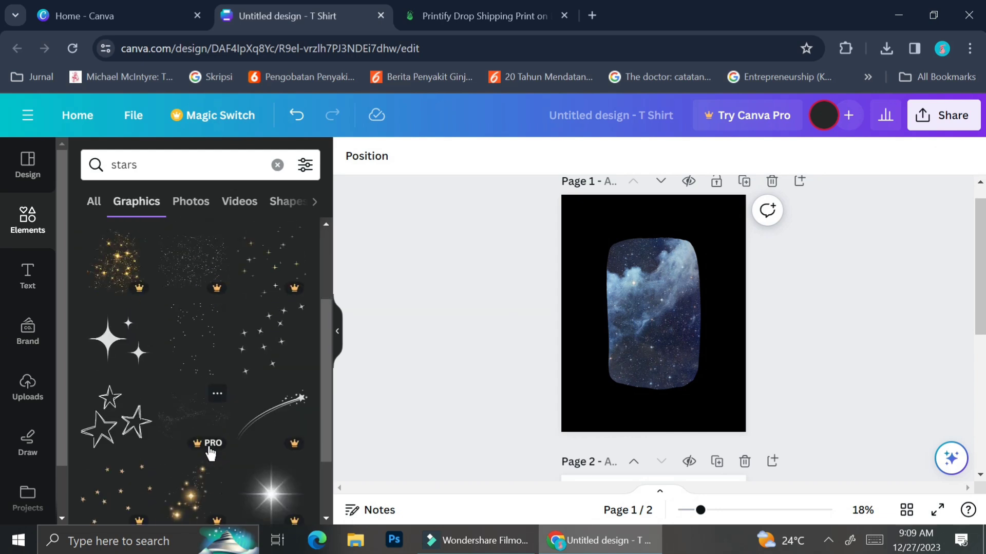
left_click(128, 353)
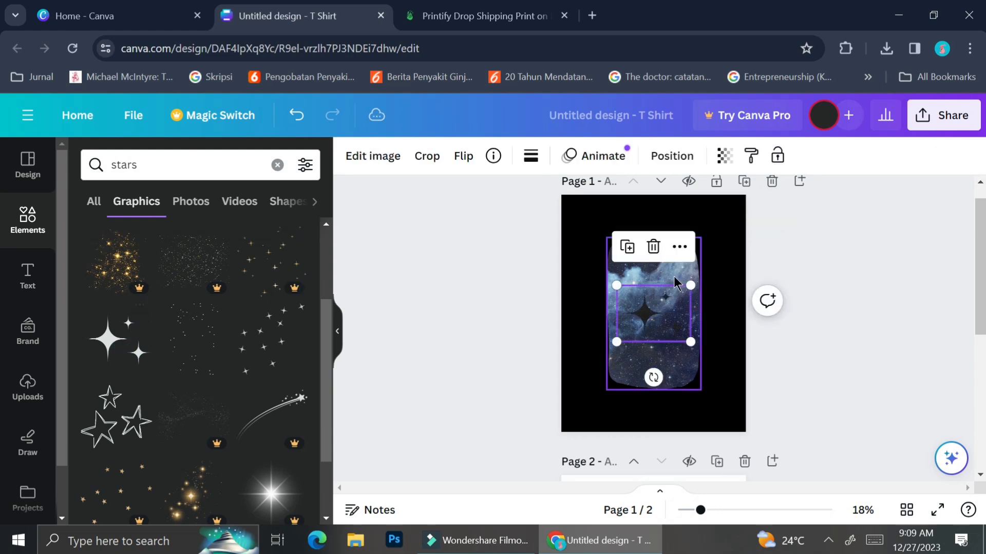
left_click_drag(641, 317, 679, 250)
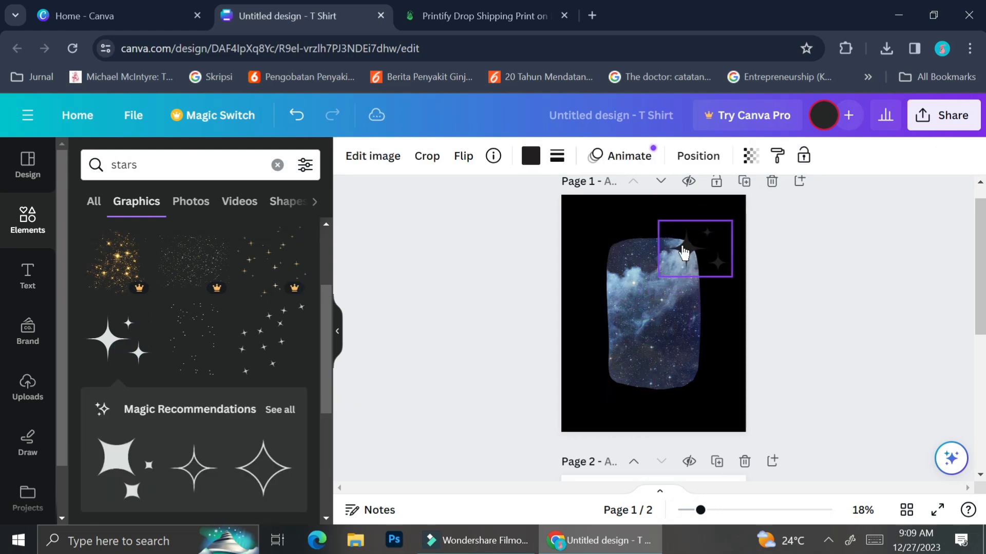
Recolour the sparkle graphic white (#ffffff) and shrink it slightly
left_click(532, 157)
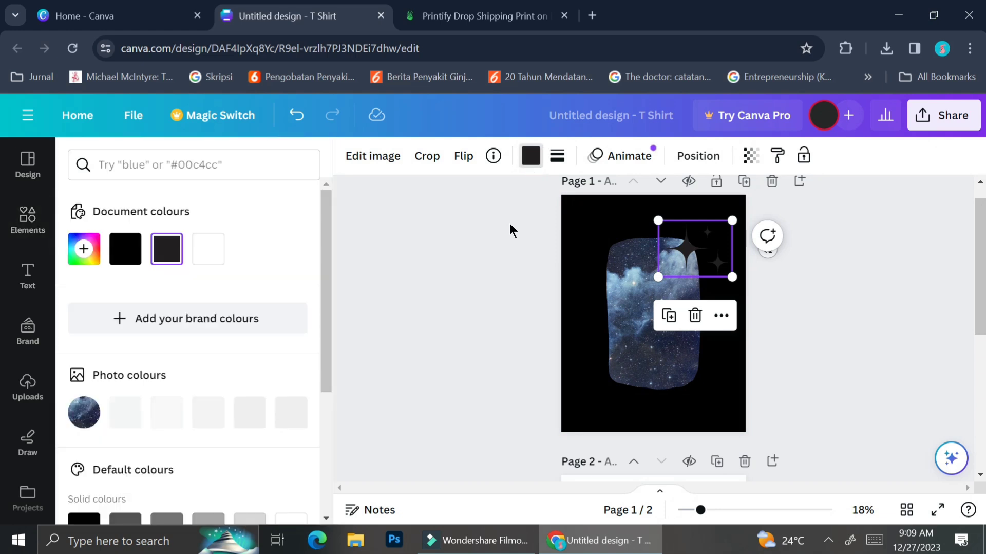
left_click(218, 257)
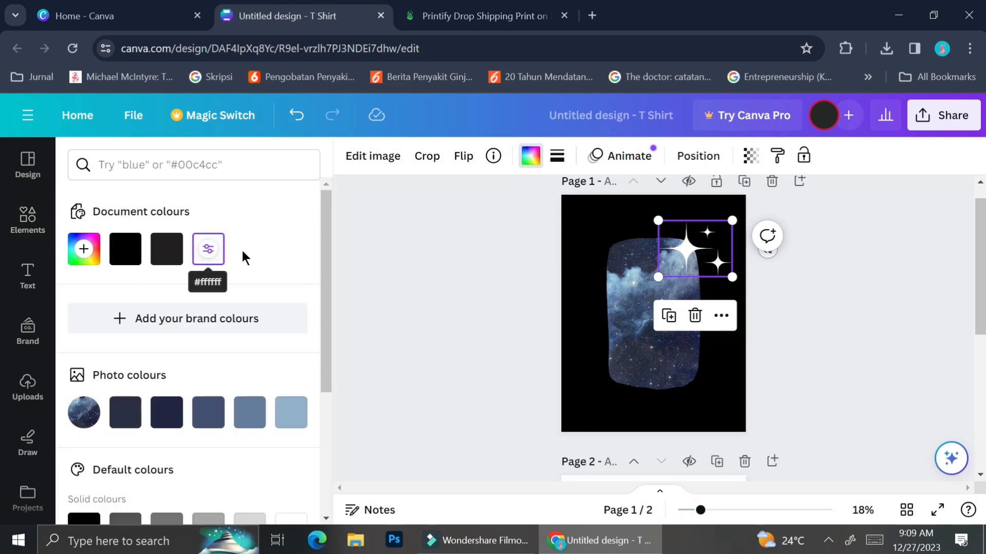
left_click_drag(733, 278, 739, 252)
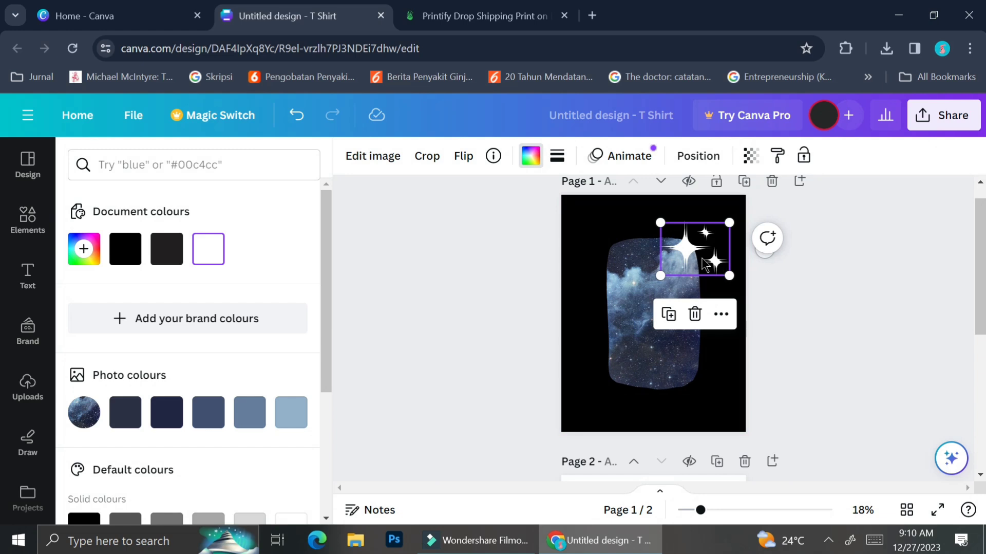
Duplicate the white sparkles, offset the copy slightly below the original, and make the copy smaller
left_click_drag(685, 248, 689, 261)
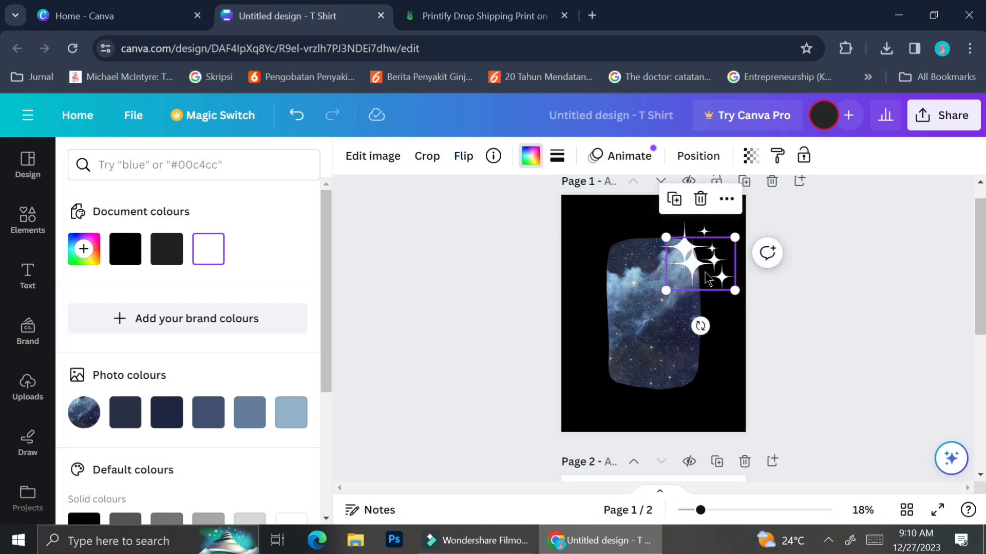
left_click_drag(733, 287, 698, 278)
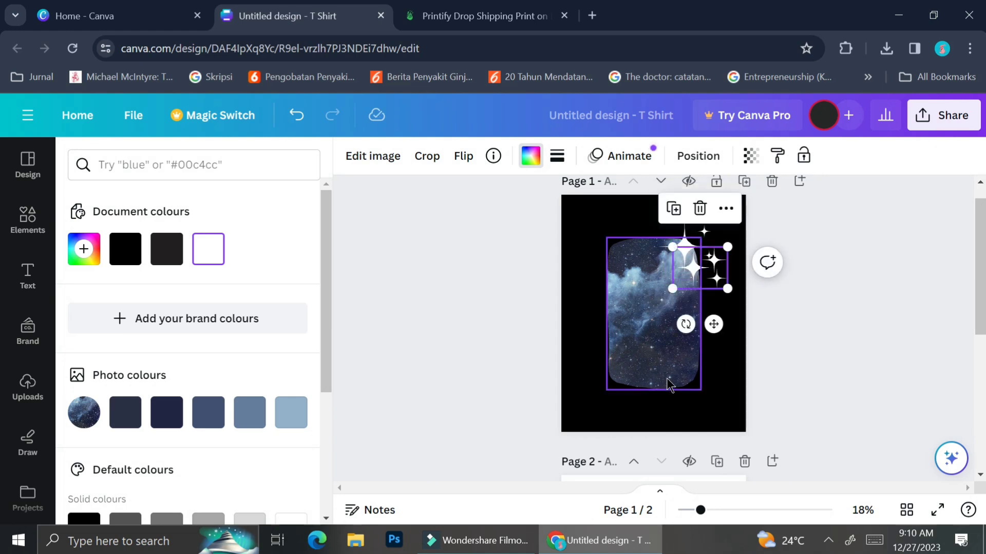
key("Escape")
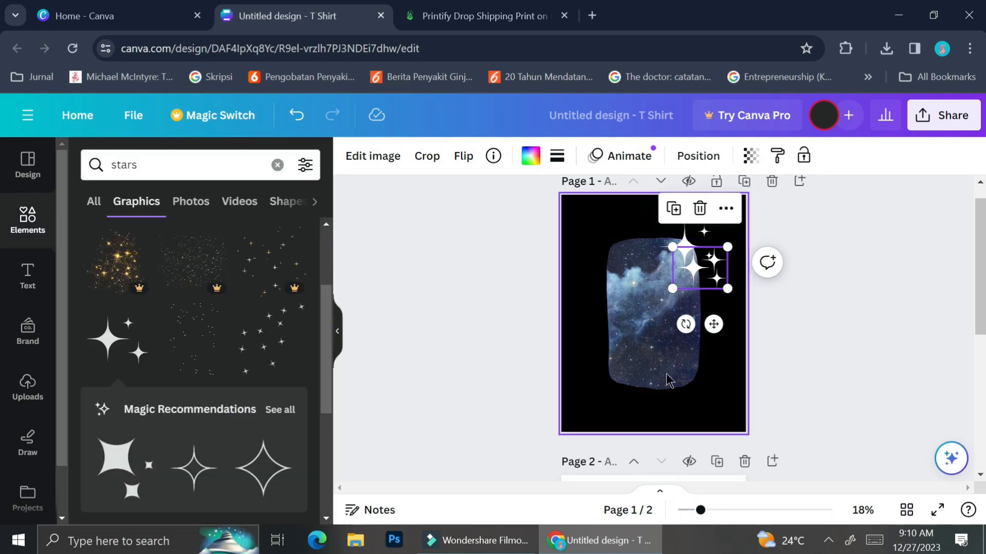
left_click(868, 269)
Select both sparkle graphics at the starry frame's upper-right corner and scale them down together slightly
left_click(714, 259)
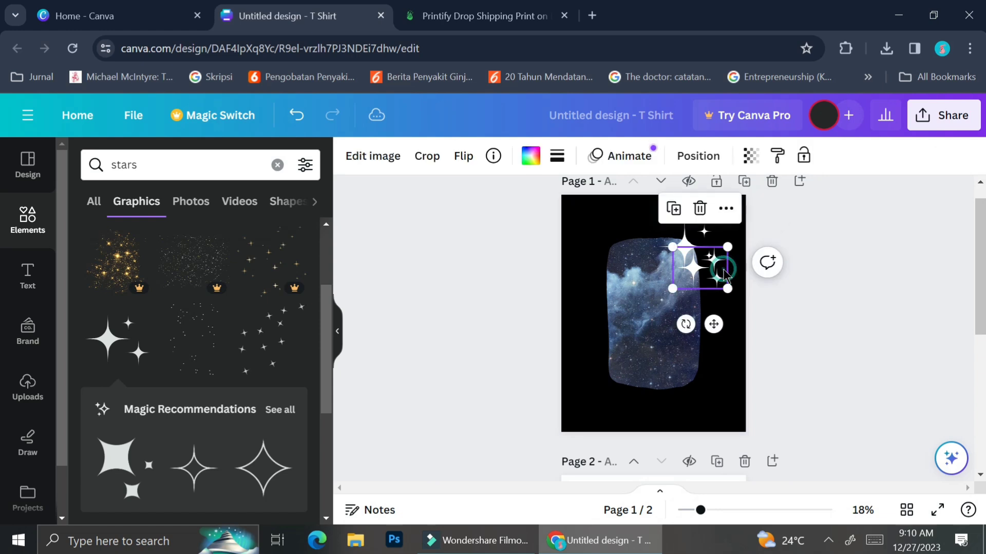
left_click(684, 245, "shift")
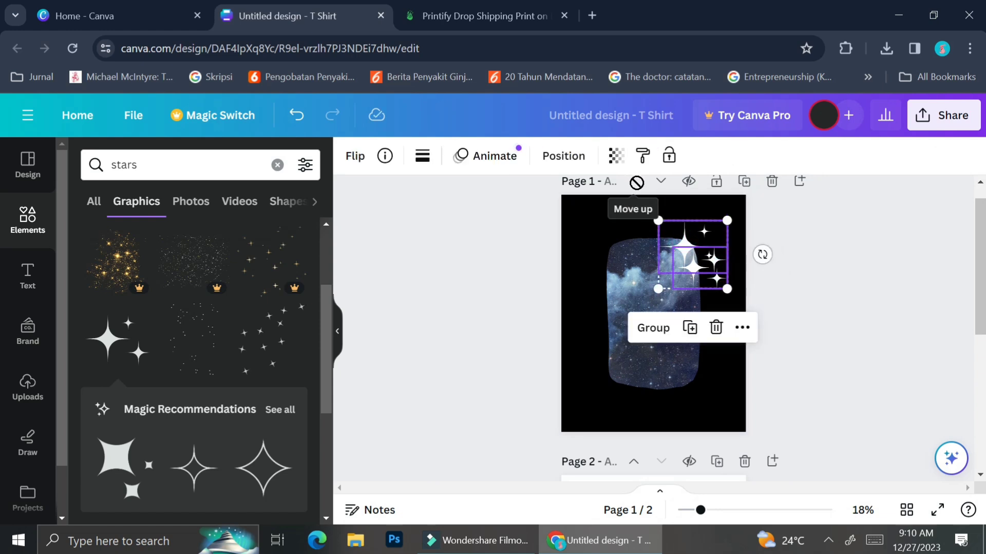
left_click_drag(729, 290, 719, 281)
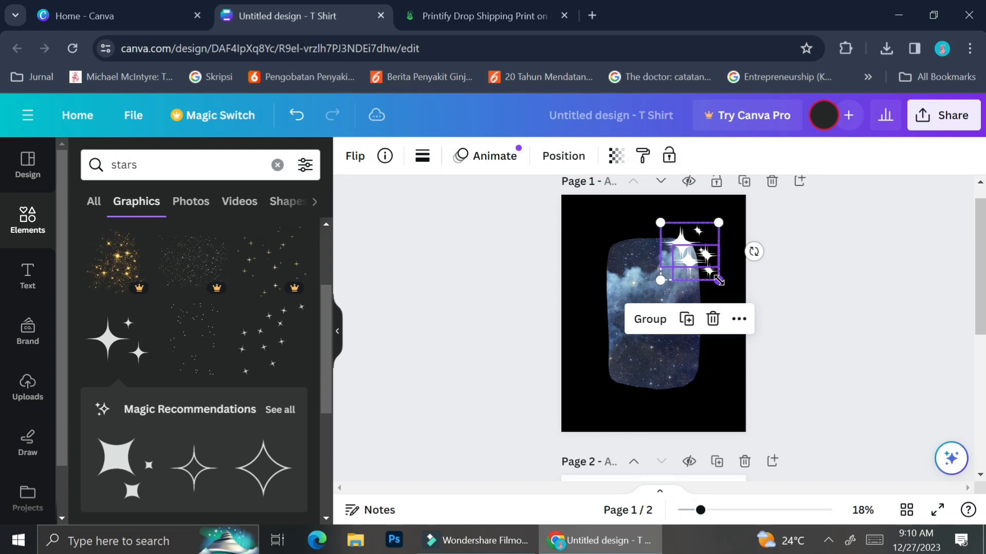
Place a copy of the sparkle pair at the starry frame's lower-left corner and flip it horizontally
left_click_drag(690, 259, 619, 380)
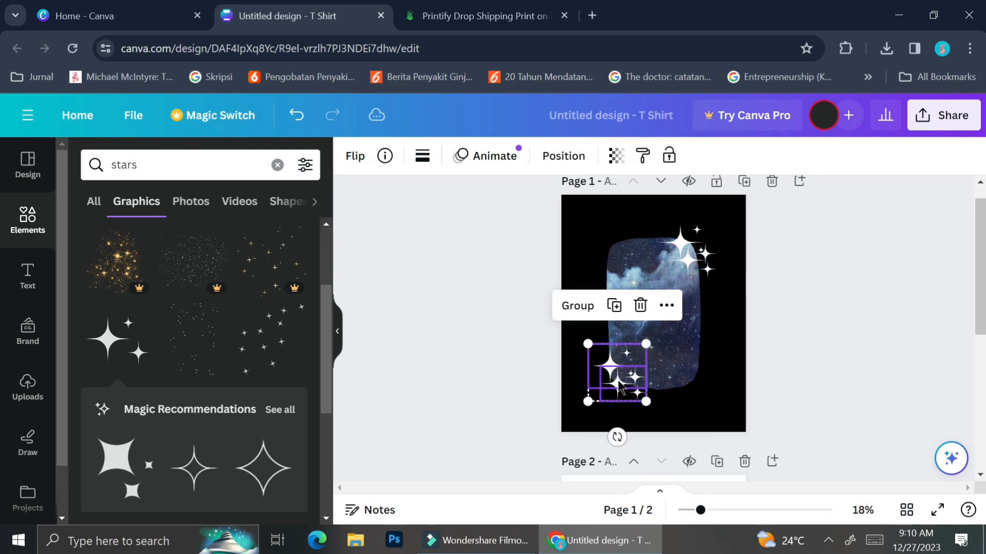
left_click(575, 158)
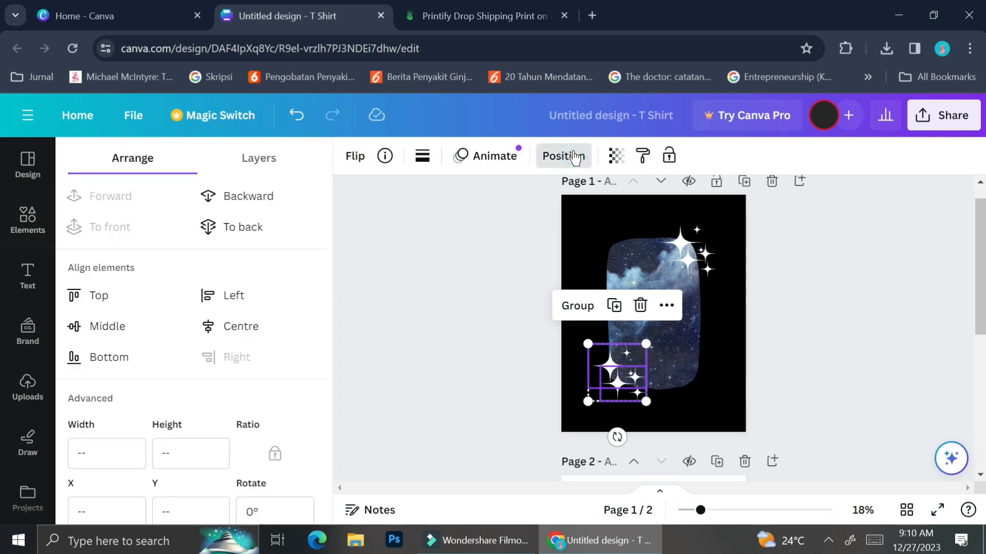
scroll(222, 429, "down", 1)
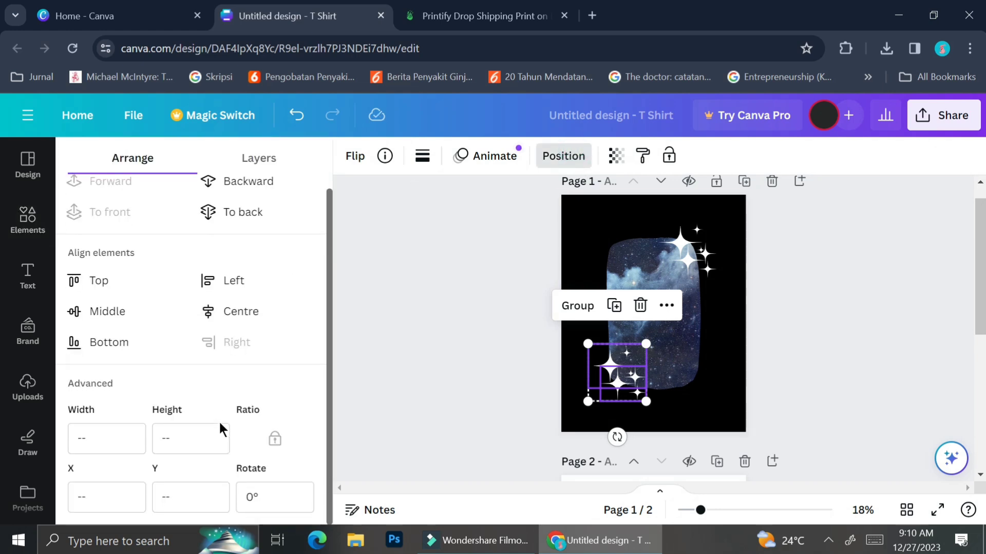
scroll(220, 424, "up", 1)
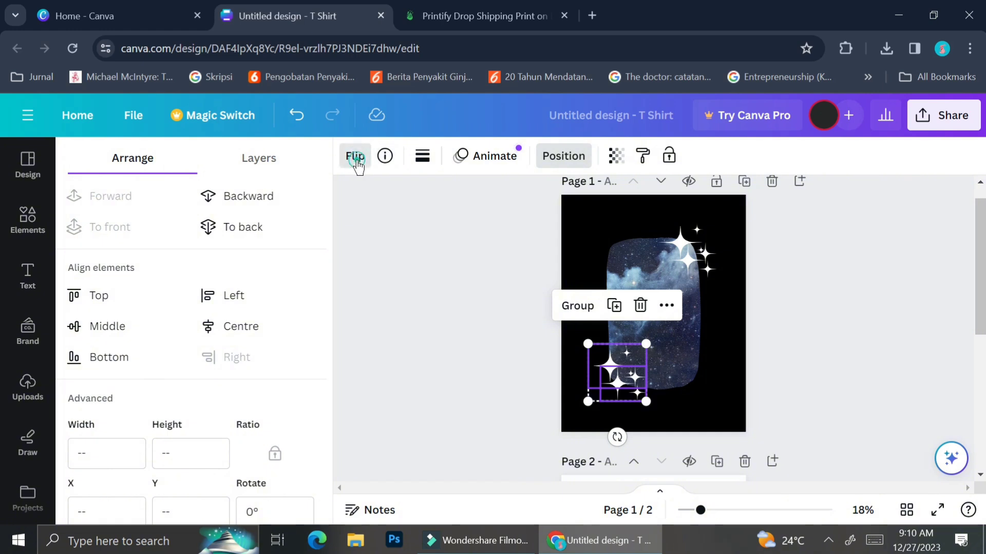
left_click(356, 157)
left_click(378, 204)
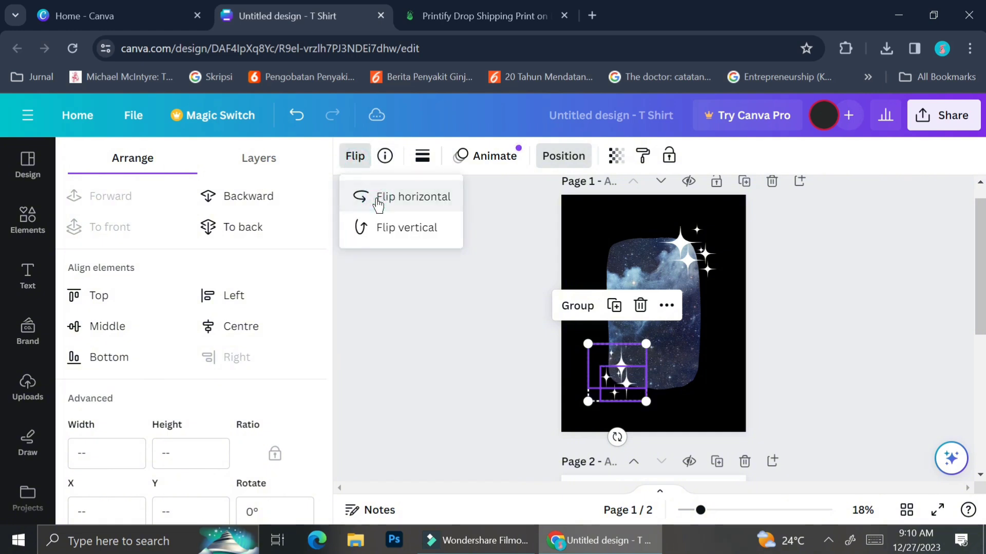
left_click(750, 275)
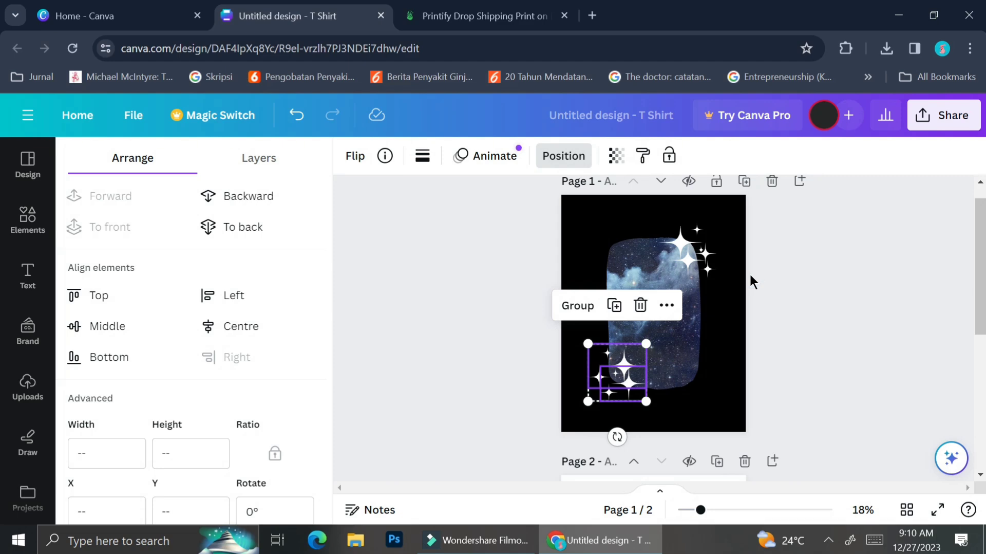
Search the graphics for "moon", insert the line-art moon with clouds, and centre it on page 1
left_click(28, 218)
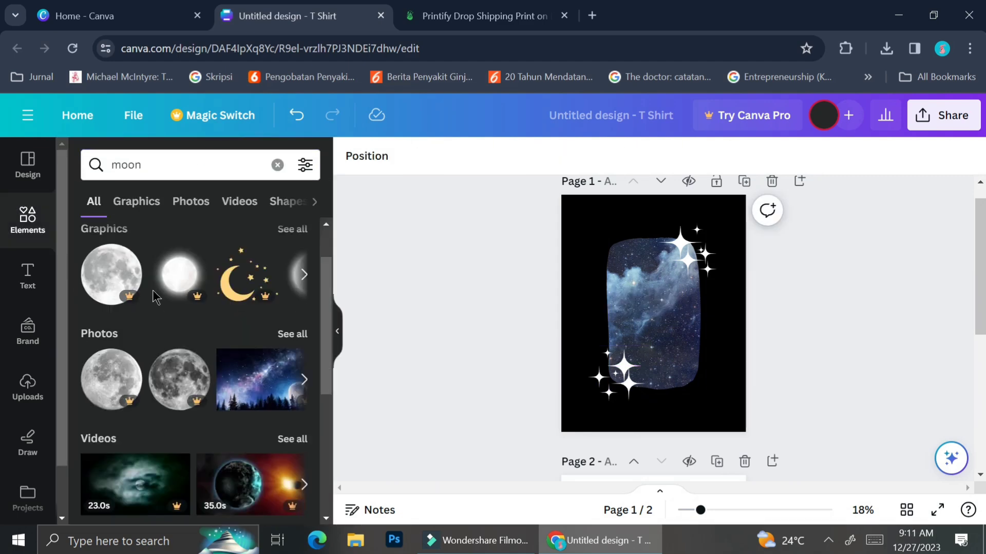
left_click(137, 201)
scroll(211, 255, "up", 1)
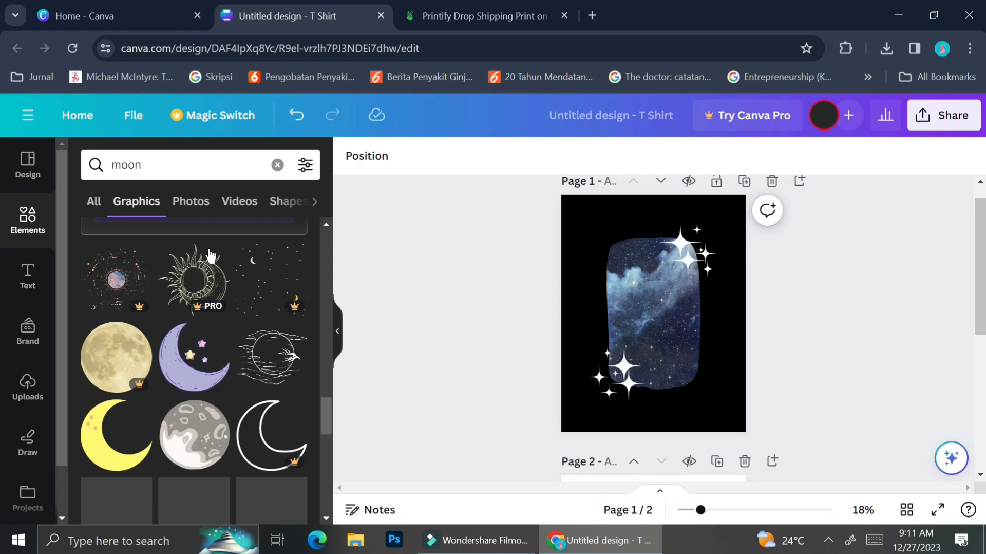
left_click(277, 377)
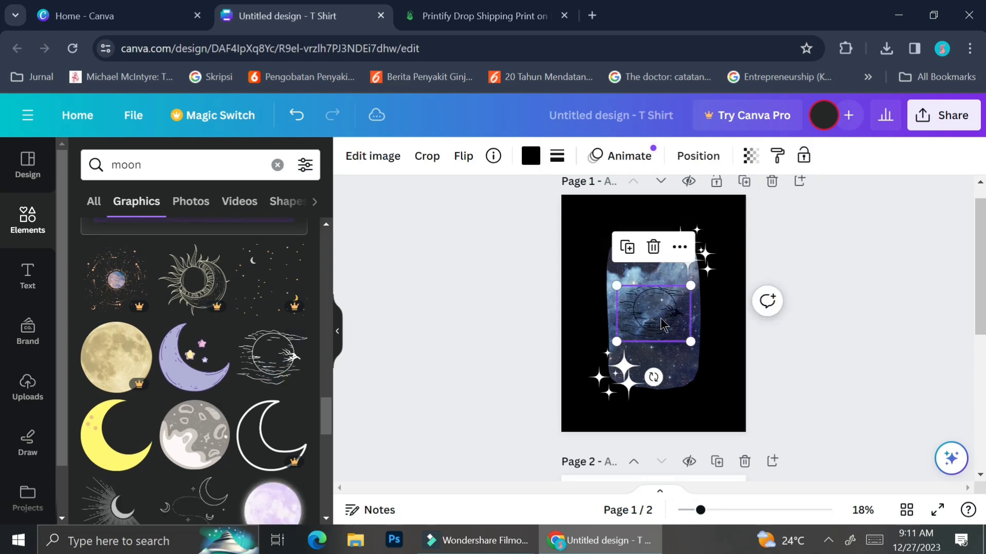
left_click_drag(692, 336, 672, 318)
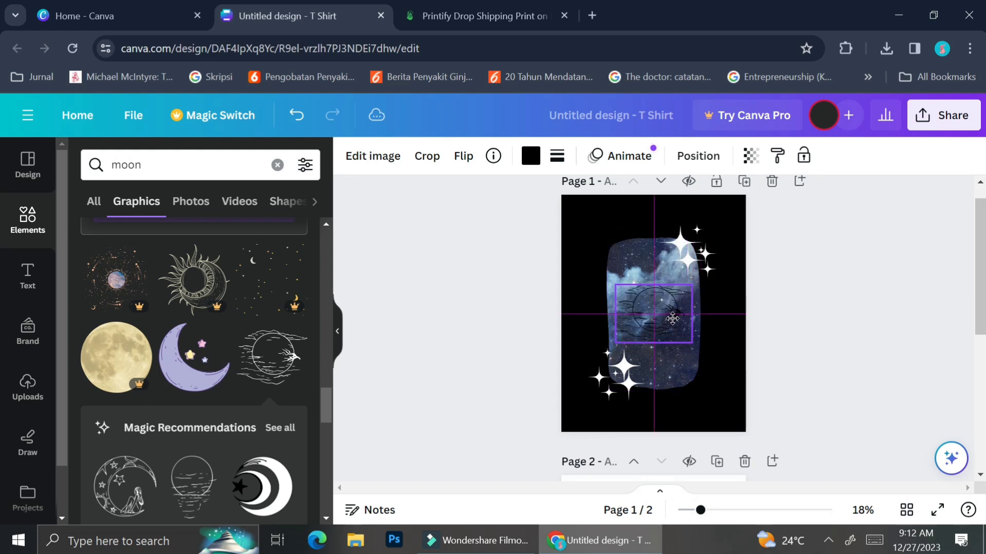
Recolour the line-art moon white
left_click(534, 157)
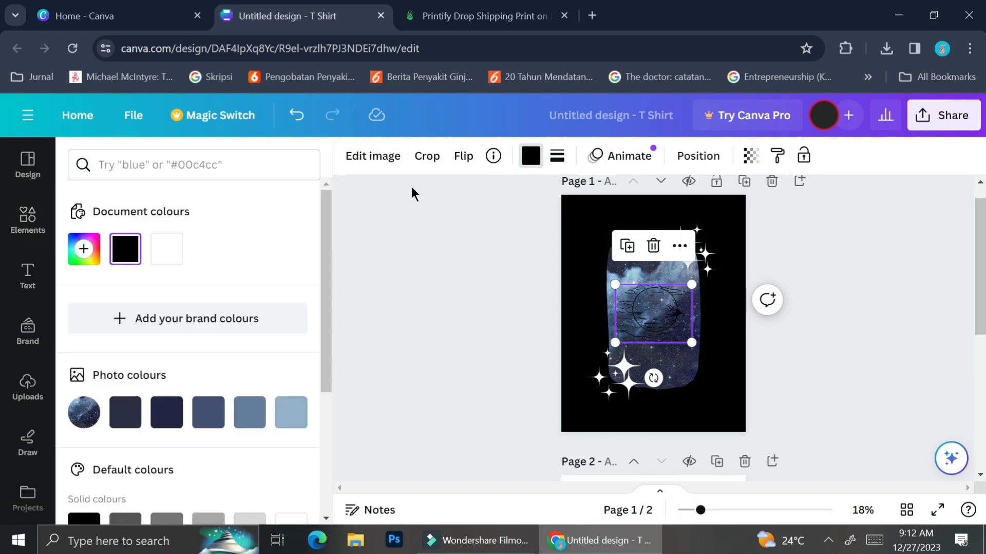
left_click(165, 257)
left_click(524, 359)
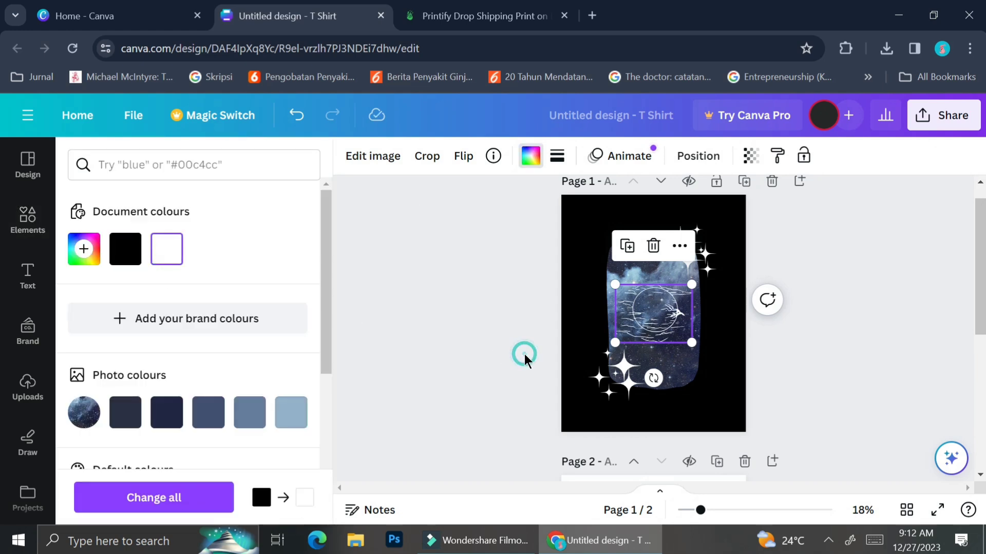
Shrink the sparkle clusters at the lower-left and upper-right corners of the starry frame
left_click(624, 375)
left_click_drag(642, 400, 617, 384)
left_click(689, 251)
left_click_drag(726, 282, 706, 266)
left_click(799, 288)
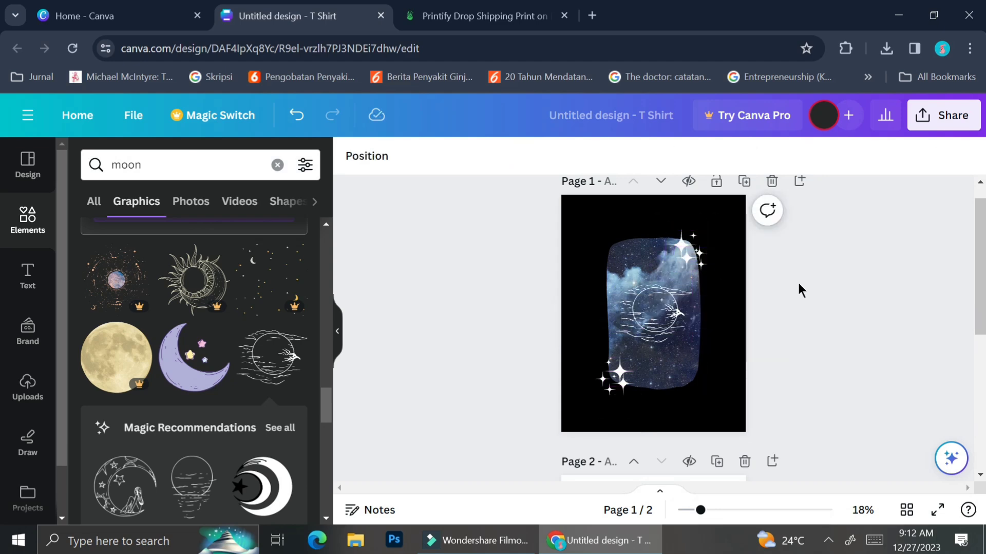
Search the graphics for "frame" and insert the thin gold double-line rectangular border
scroll(175, 391, "down", 5)
left_click(277, 164)
type("frame")
key("Return")
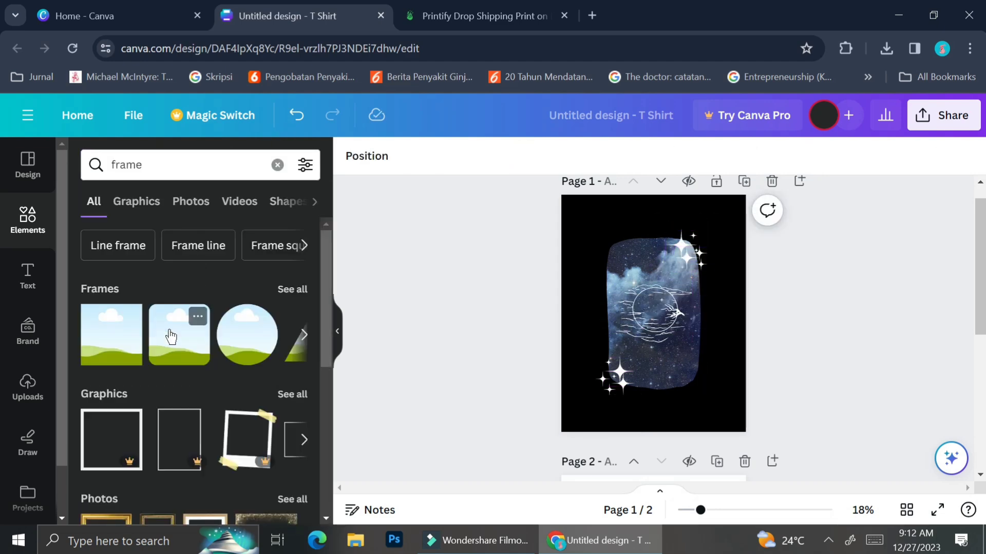
scroll(220, 433, "down", 10)
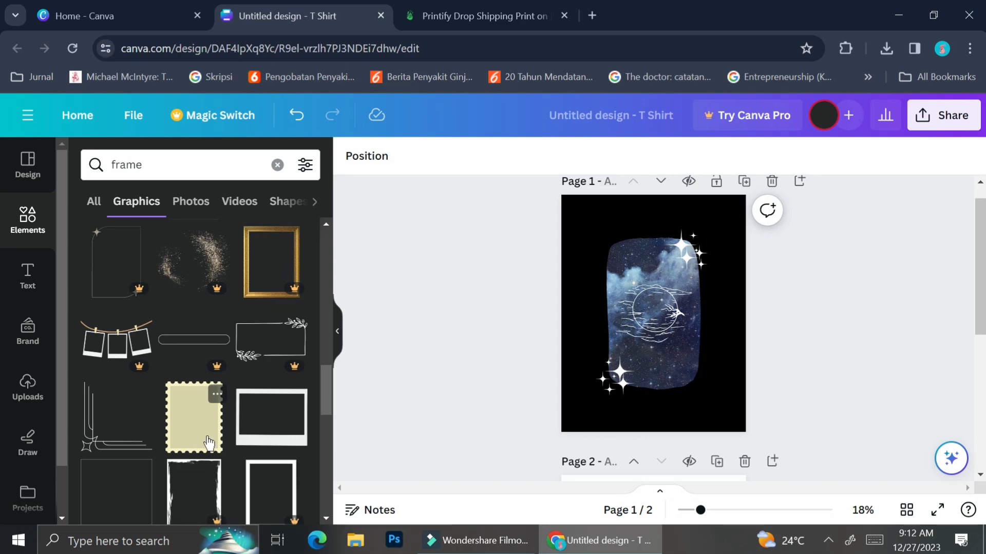
scroll(208, 442, "down", 10)
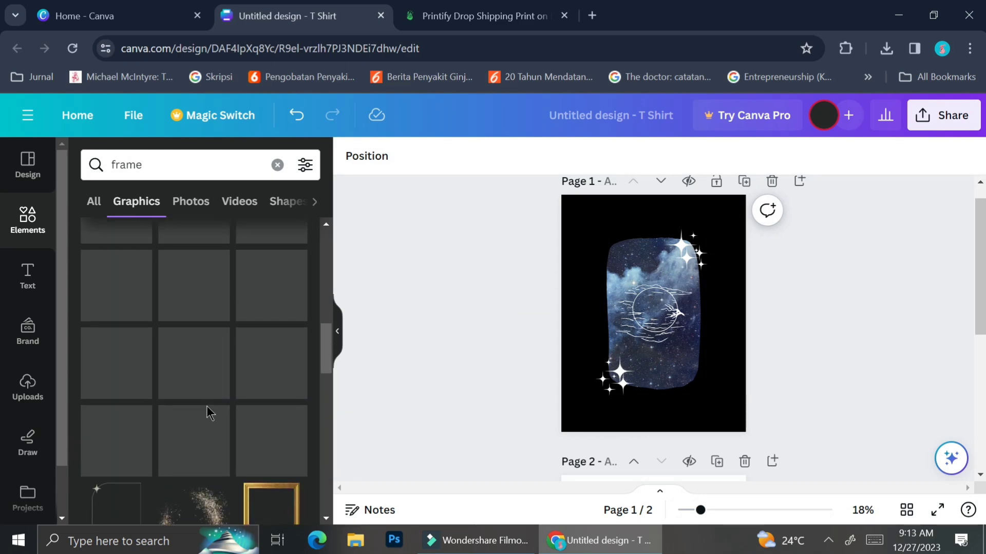
scroll(206, 405, "up", 3)
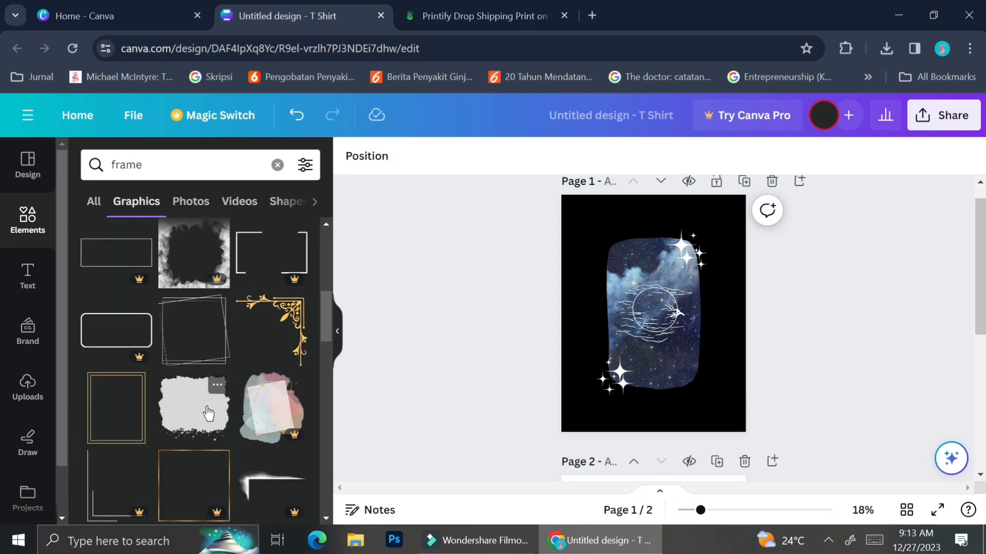
left_click(122, 439)
Enlarge the gold border to about 8.32 × 10.21 in so it surrounds most of the starry image
left_click_drag(690, 358, 707, 380)
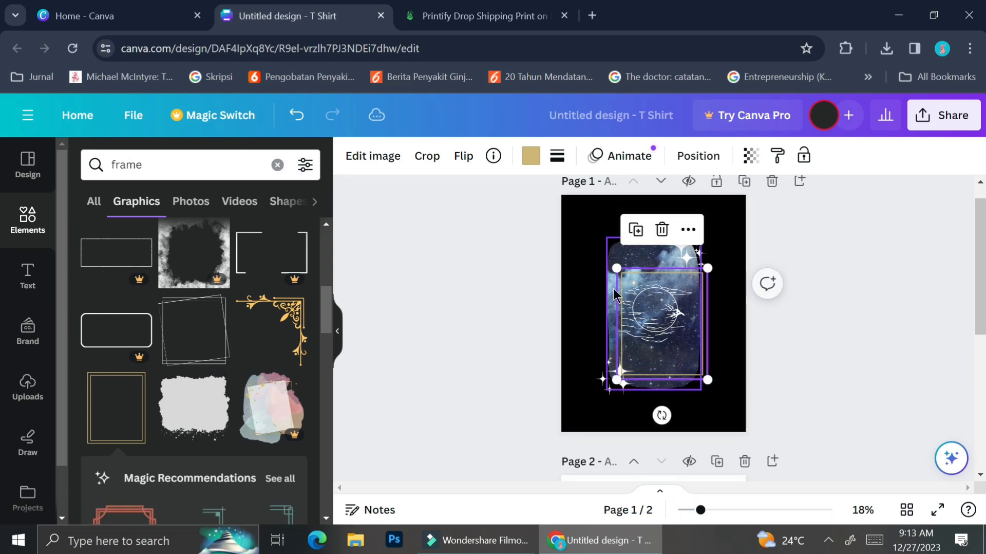
left_click_drag(616, 266, 598, 244)
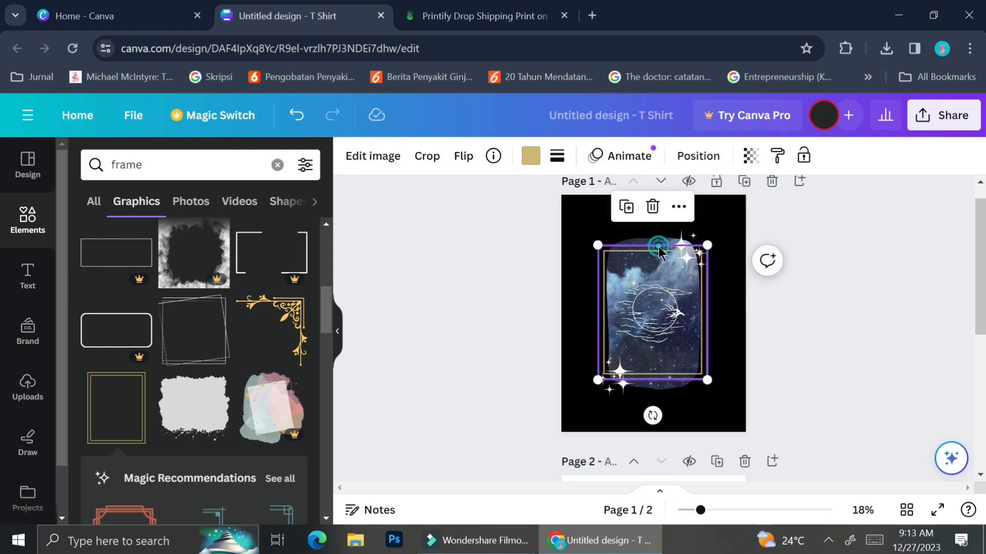
left_click(659, 245)
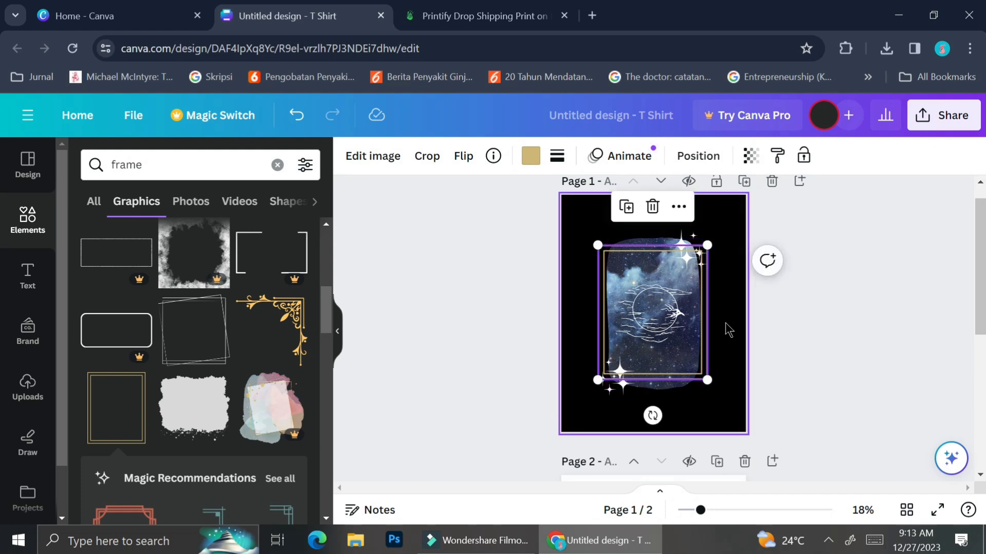
Move the gold border down the layer order so it sits just above the starry image and beneath the moon and sparkles
left_click(706, 157)
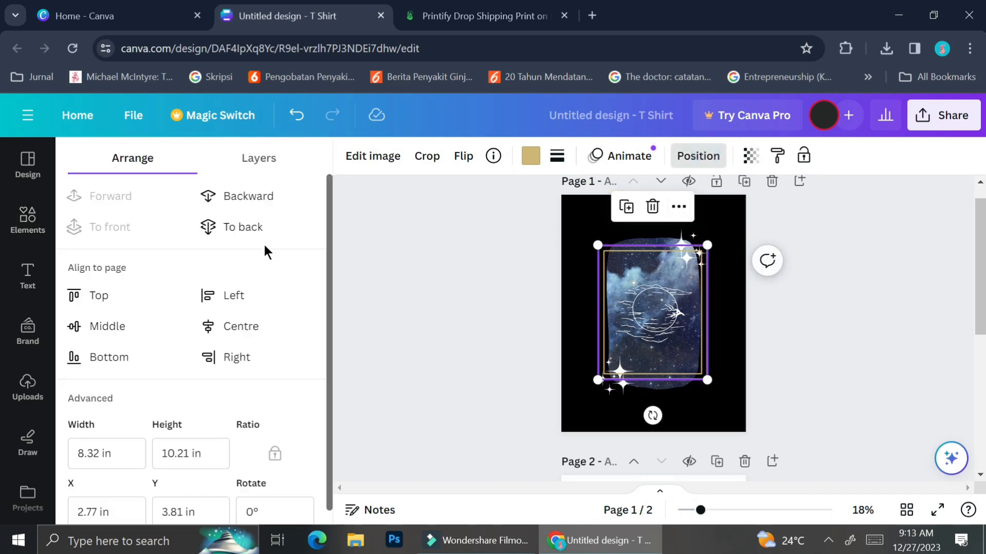
left_click(250, 202)
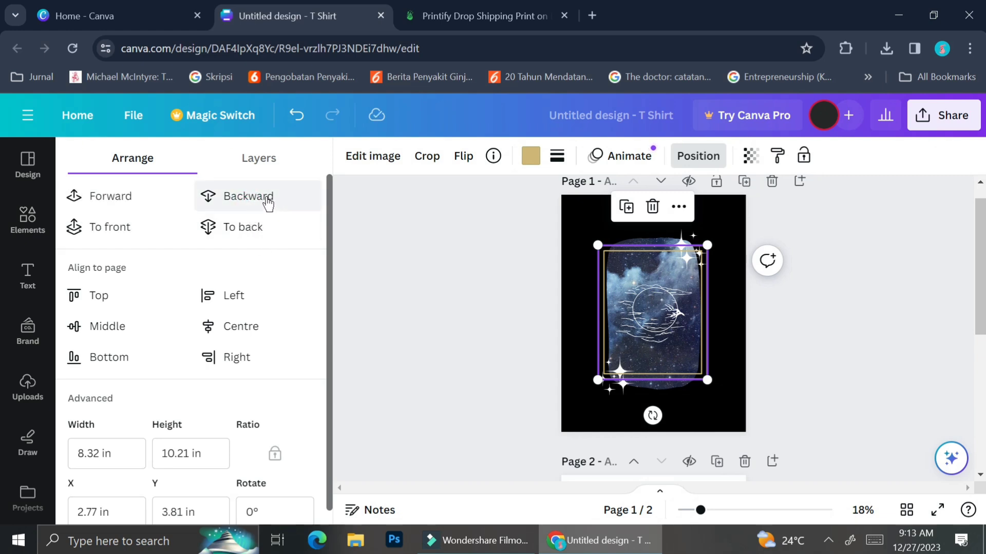
left_click(256, 200)
left_click(256, 201)
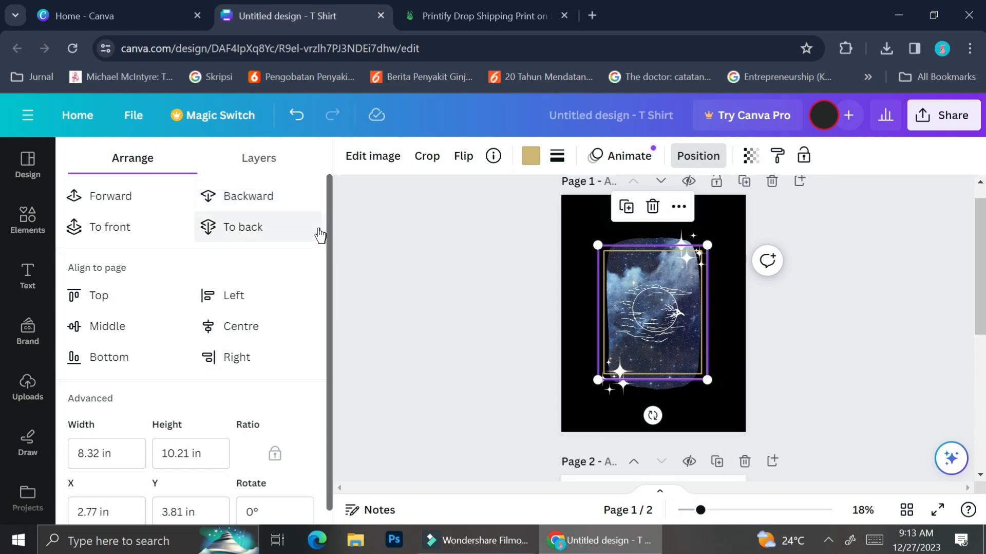
left_click(224, 228)
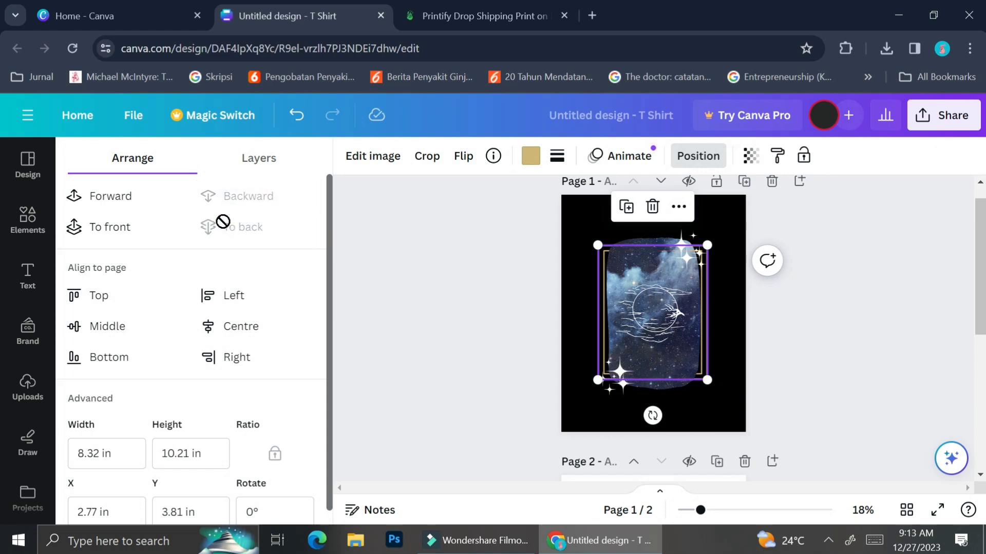
left_click(124, 204)
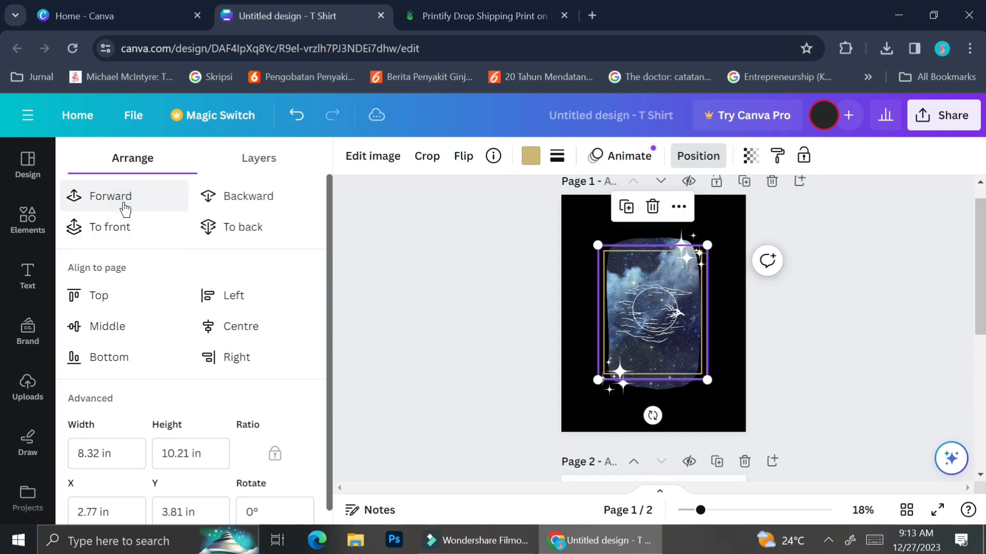
Recolour the gold double-line border white
left_click(532, 157)
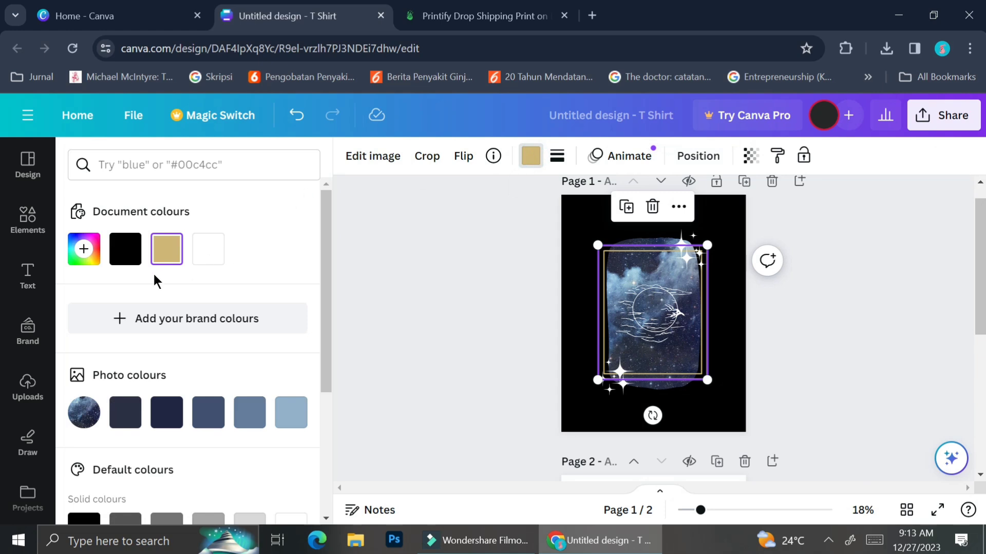
left_click(206, 253)
left_click(763, 320)
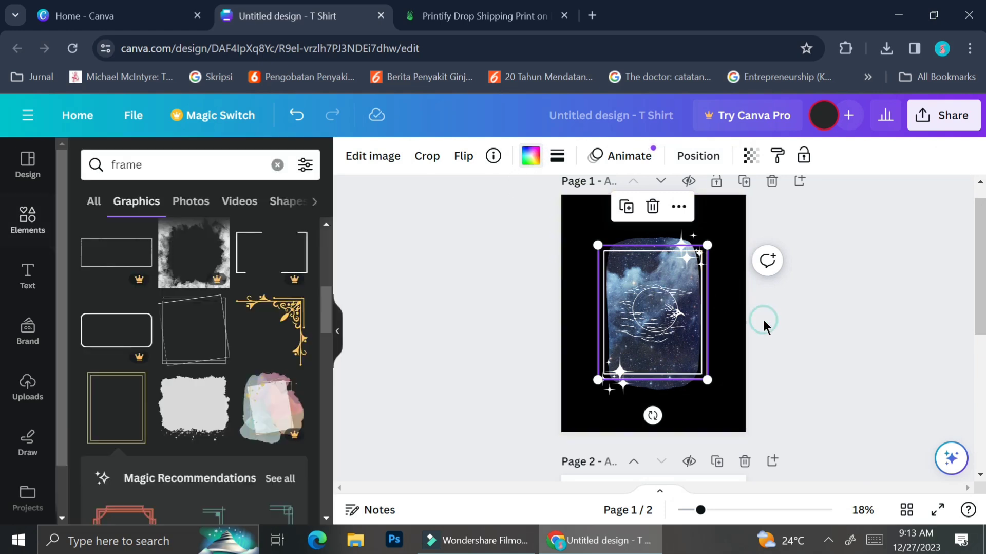
left_click(639, 413)
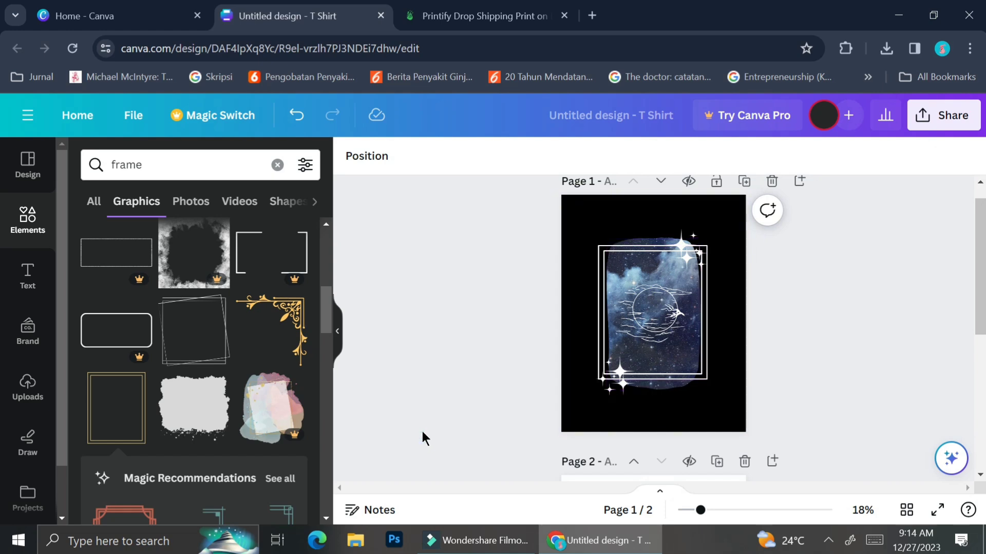
Browse the font combinations for a text layout that suits the artwork
left_click(34, 280)
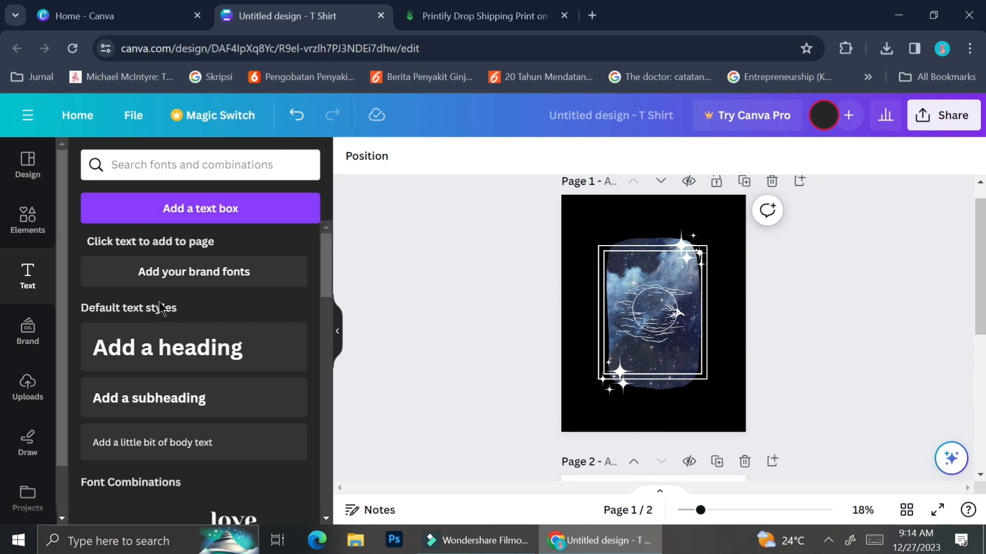
scroll(188, 324, "down", 5)
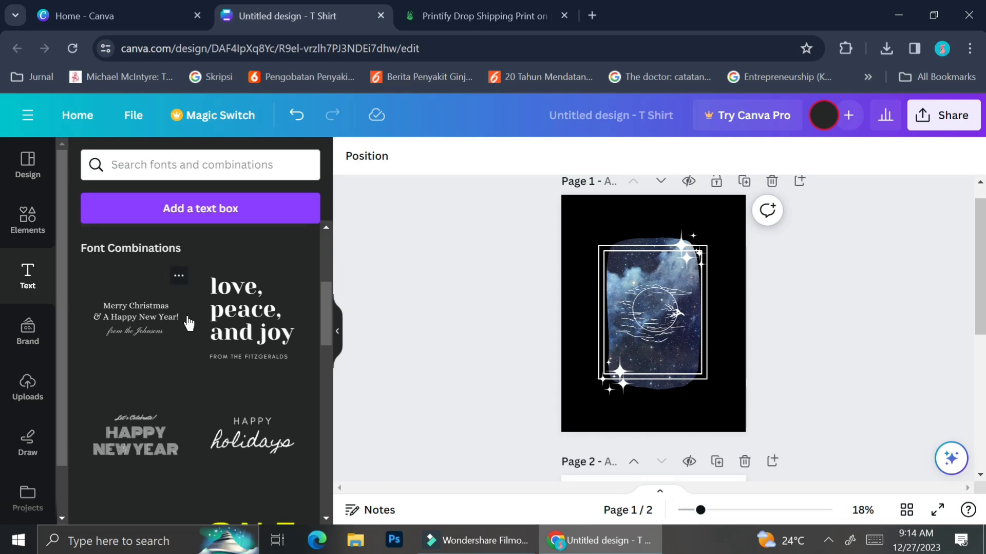
scroll(188, 323, "down", 3)
scroll(188, 323, "down", 3)
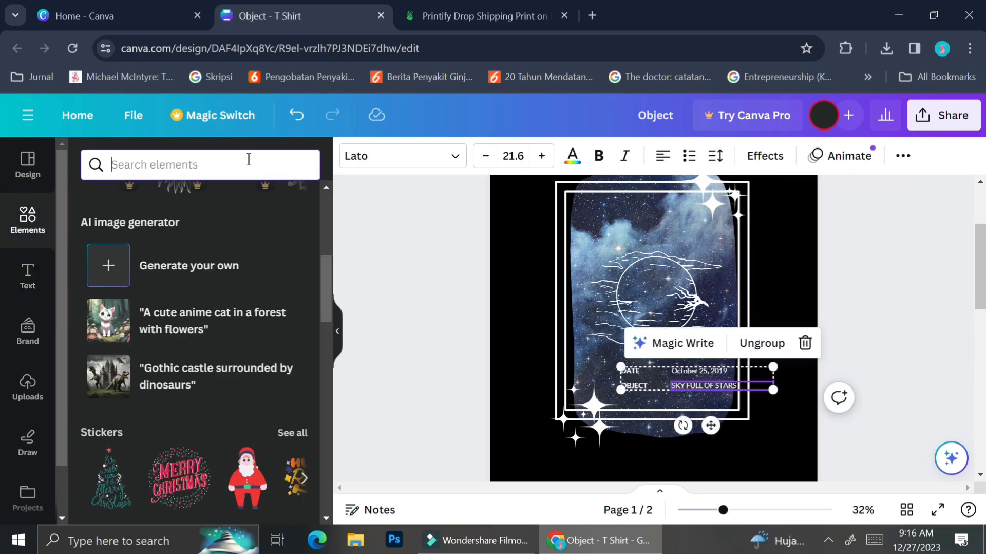
Search the elements for "brush stroke" and look through all the matching graphics
type("brus")
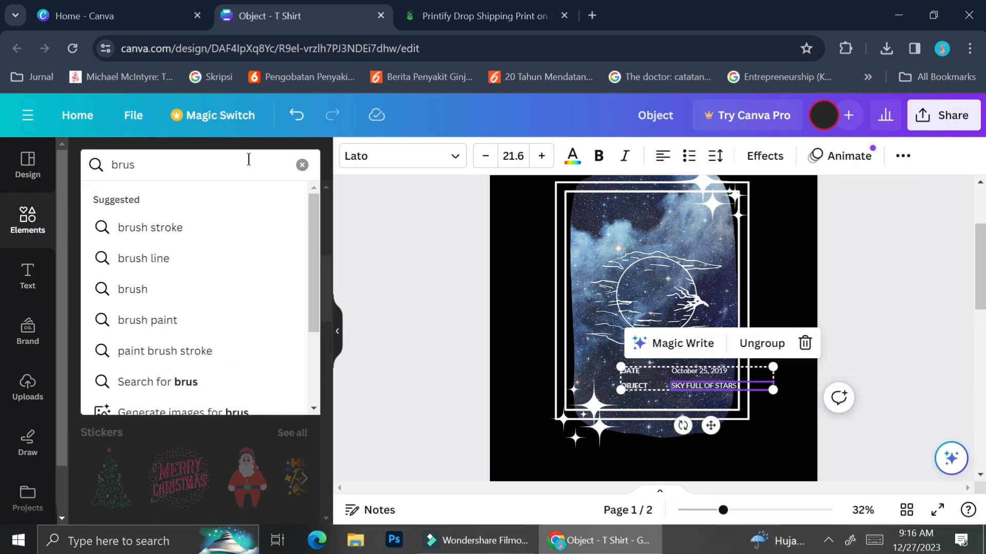
left_click(220, 229)
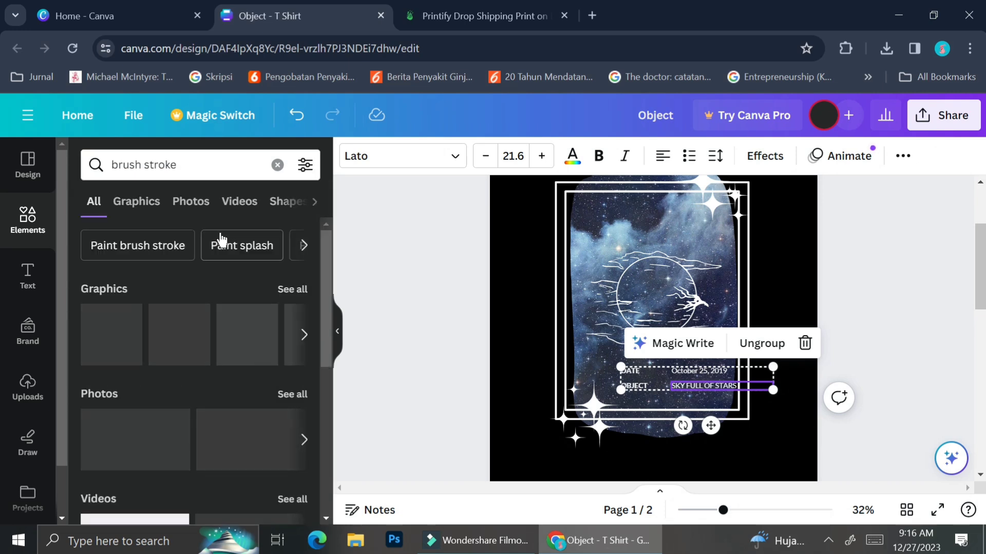
left_click(291, 293)
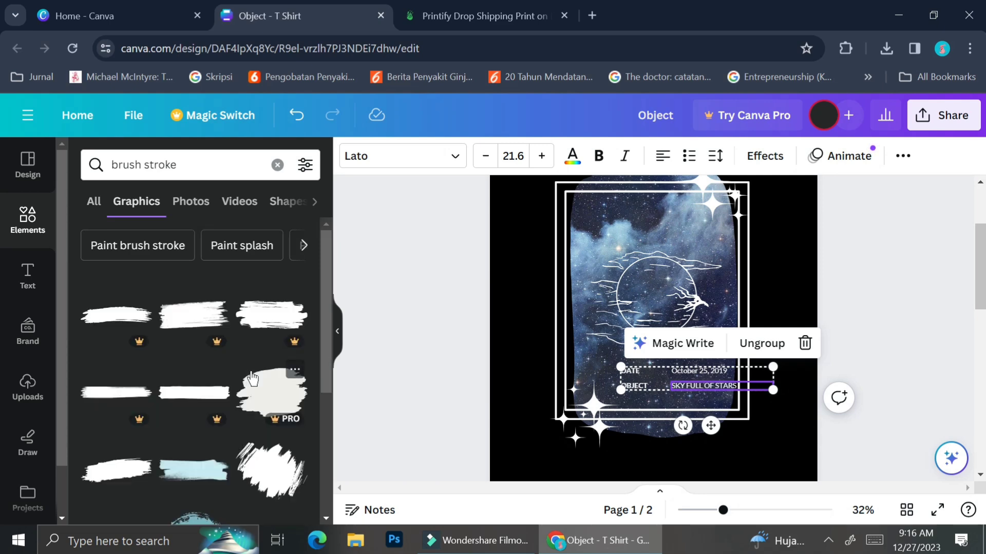
scroll(252, 379, "down", 3)
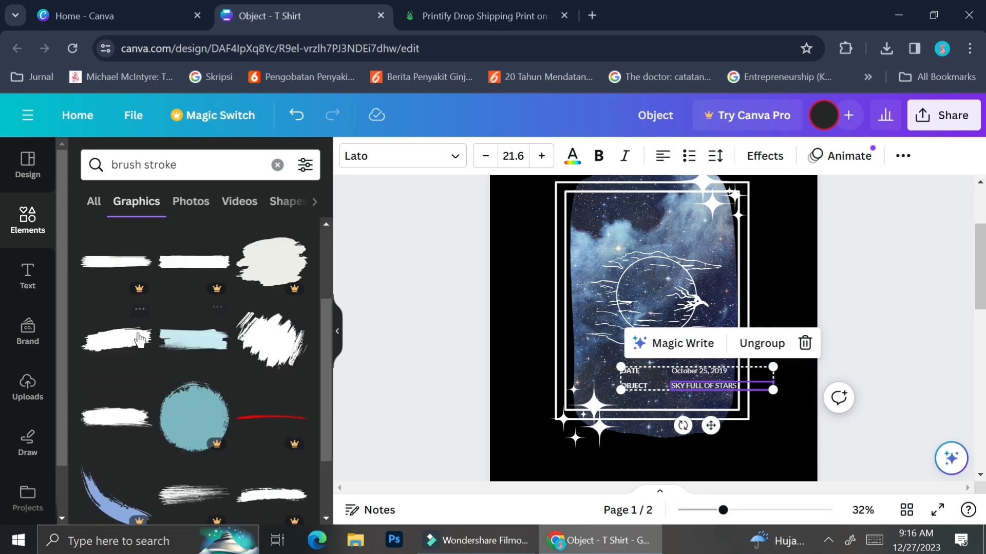
Duplicate the DATE/OBJECT text together with its black brush stroke and place the copy over the border's upper-left edge
left_click(655, 384)
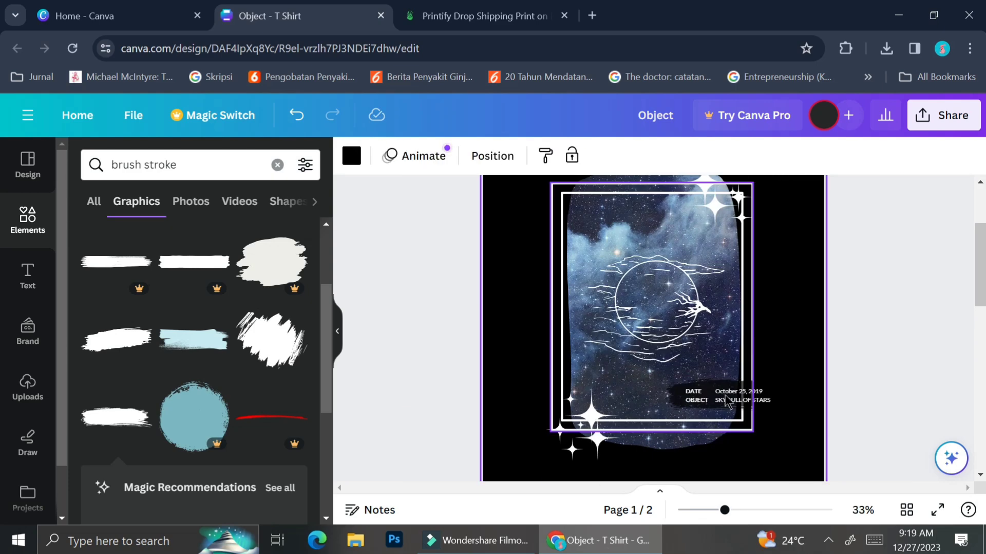
left_click(725, 400)
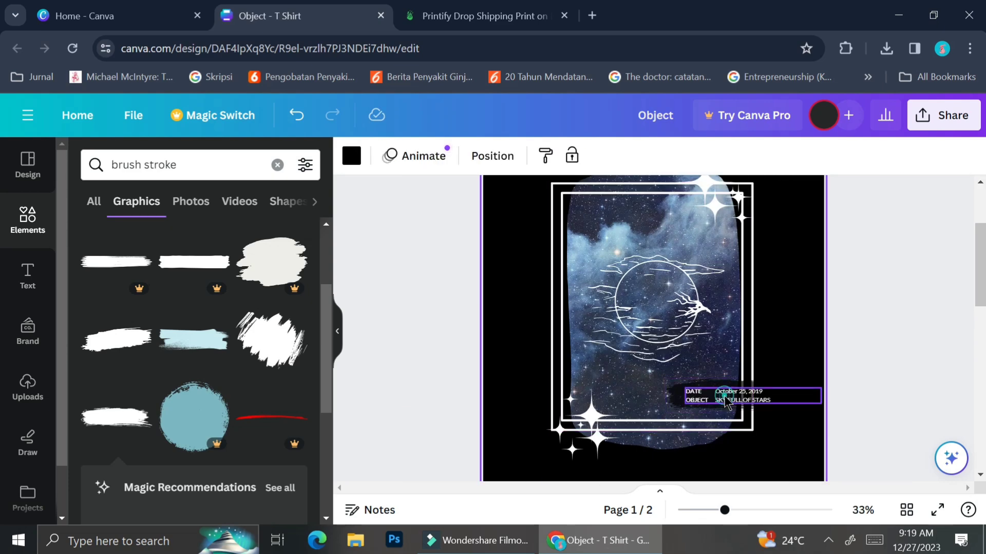
left_click(725, 400)
left_click(677, 398, "shift")
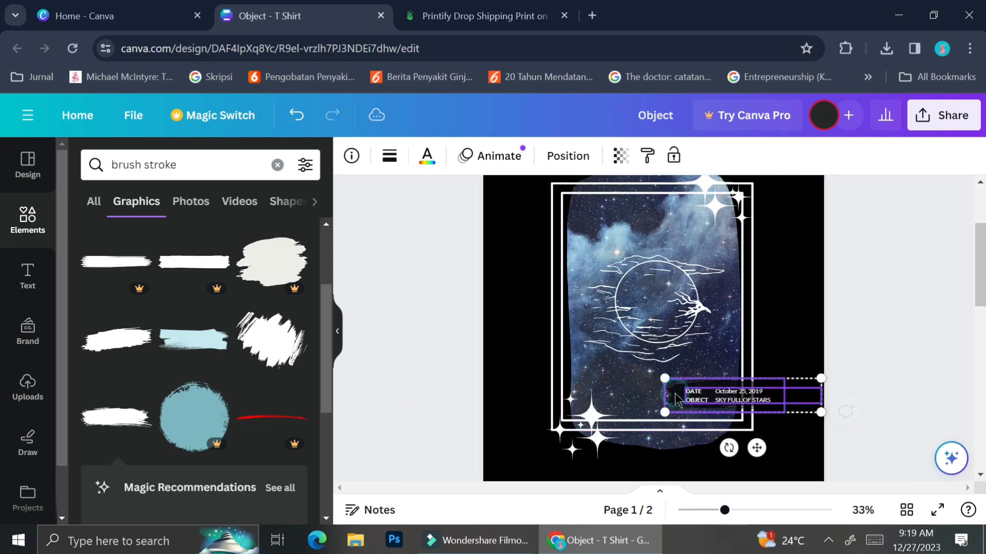
left_click_drag(677, 398, 567, 222)
left_click(843, 242)
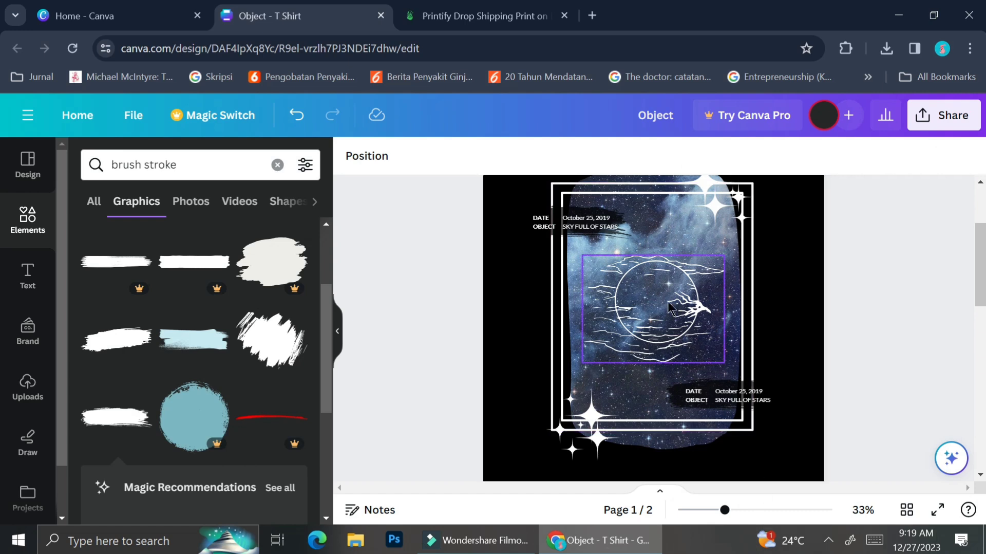
Flip the upper-left black brush stroke horizontally
left_click(589, 229)
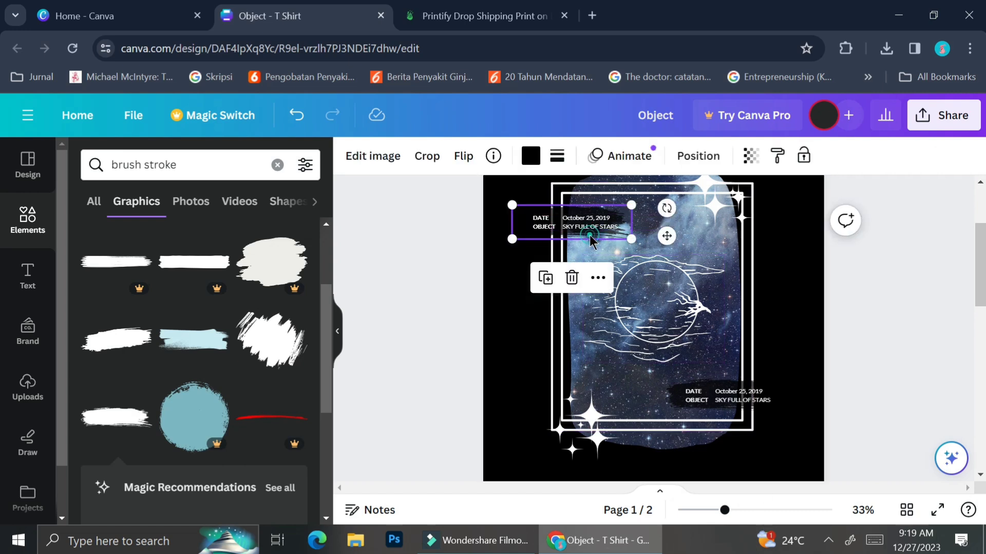
left_click(704, 155)
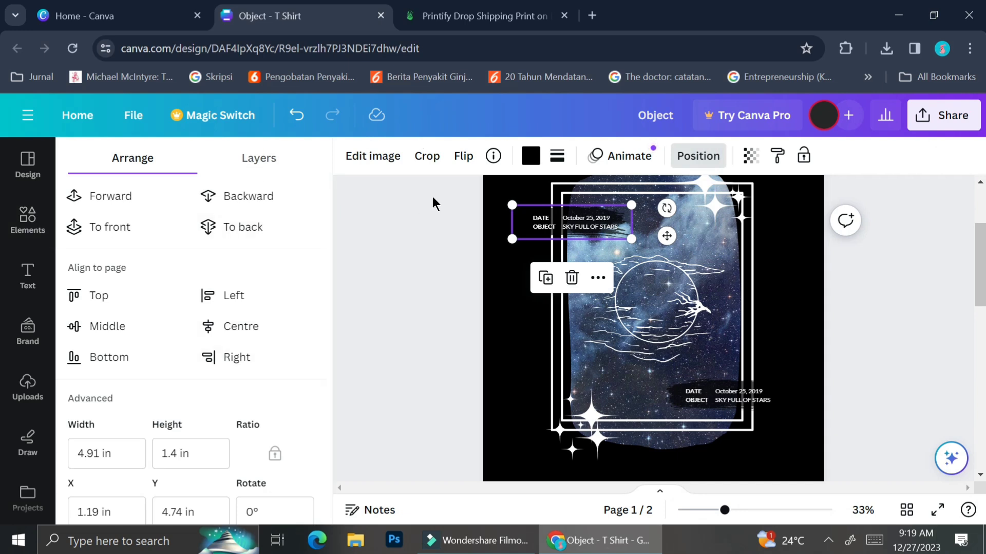
left_click(461, 156)
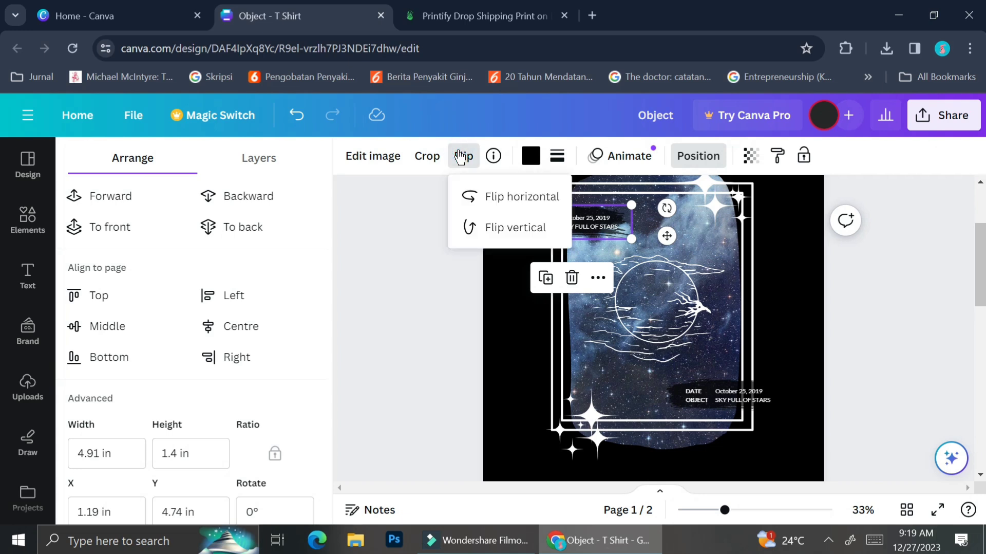
left_click(513, 196)
left_click(514, 196)
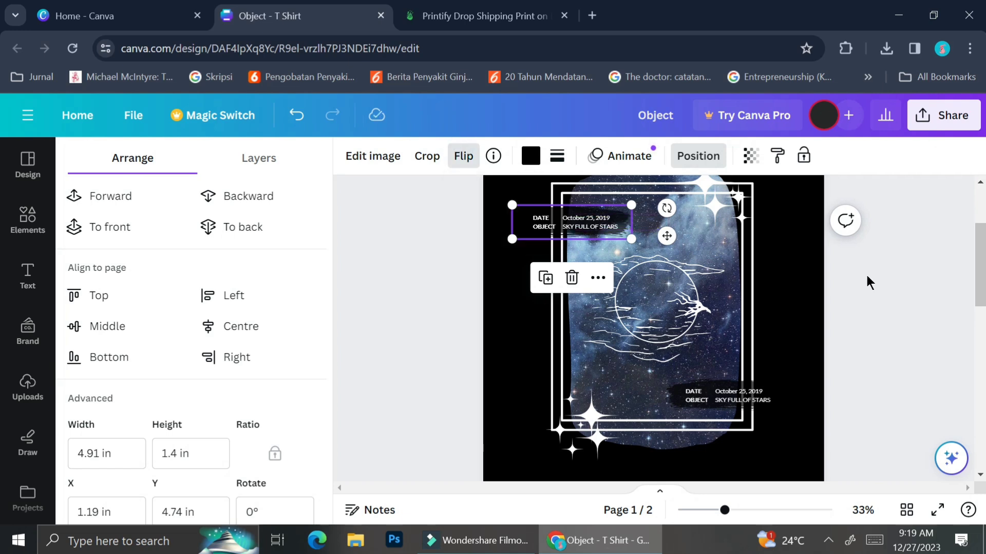
Replace the upper-left DATE/OBJECT text with "THE MOON SHINES FOR YOU"
scroll(575, 251, "up", 2)
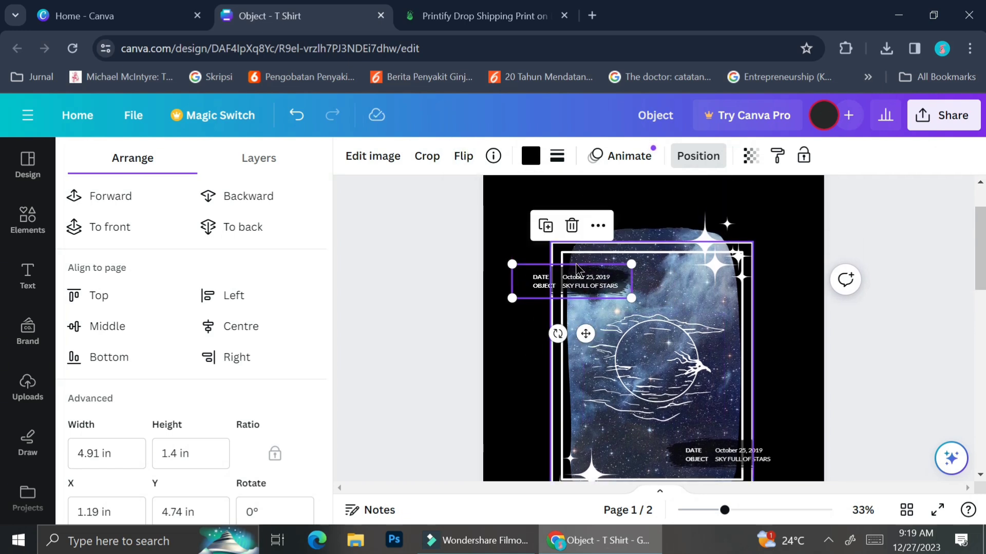
left_click(577, 282)
scroll(606, 272, "up", 4, "ctrl")
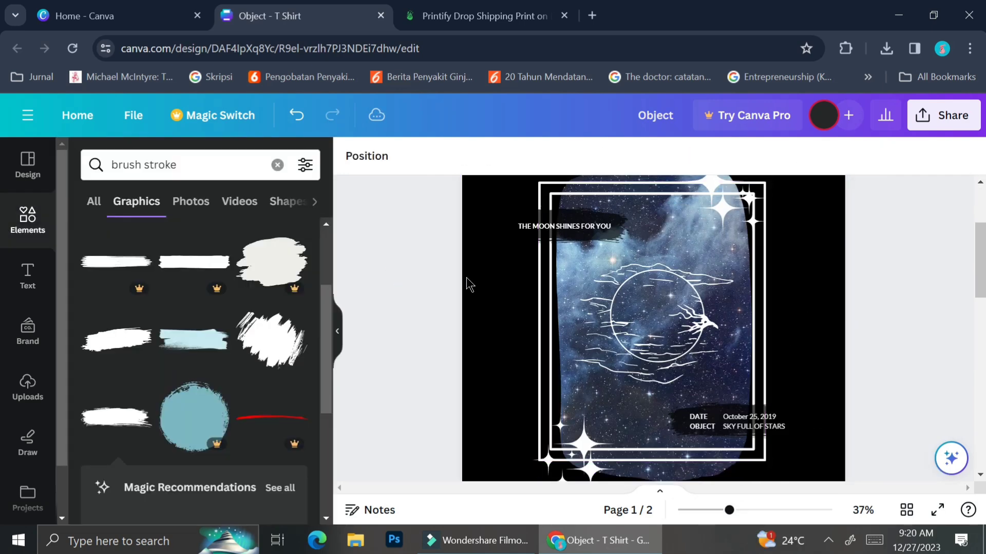
left_click(713, 510)
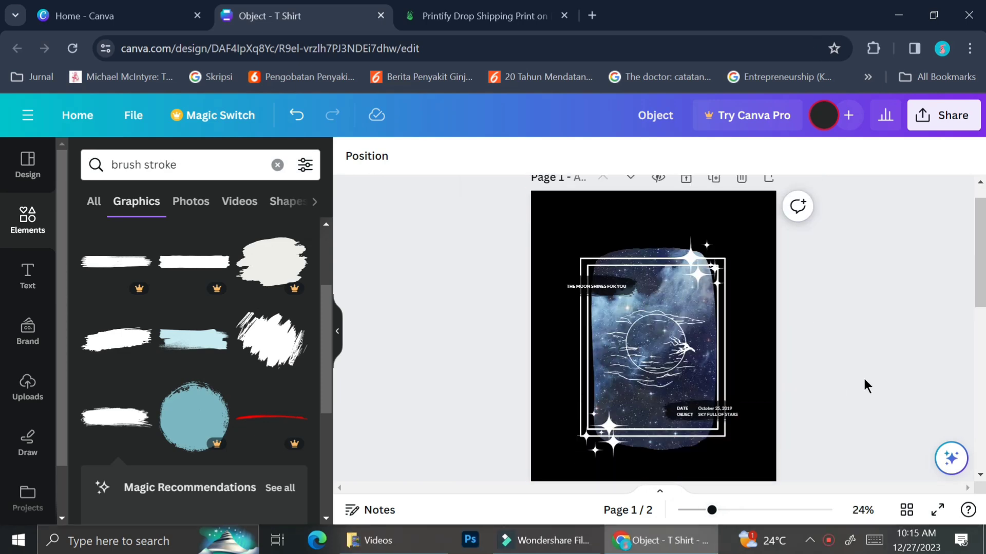
Copy the starry image, border, sparkles, both texts and the upper-left brush stroke from page 1 onto page 2
left_click(676, 266)
left_click(677, 266, "shift")
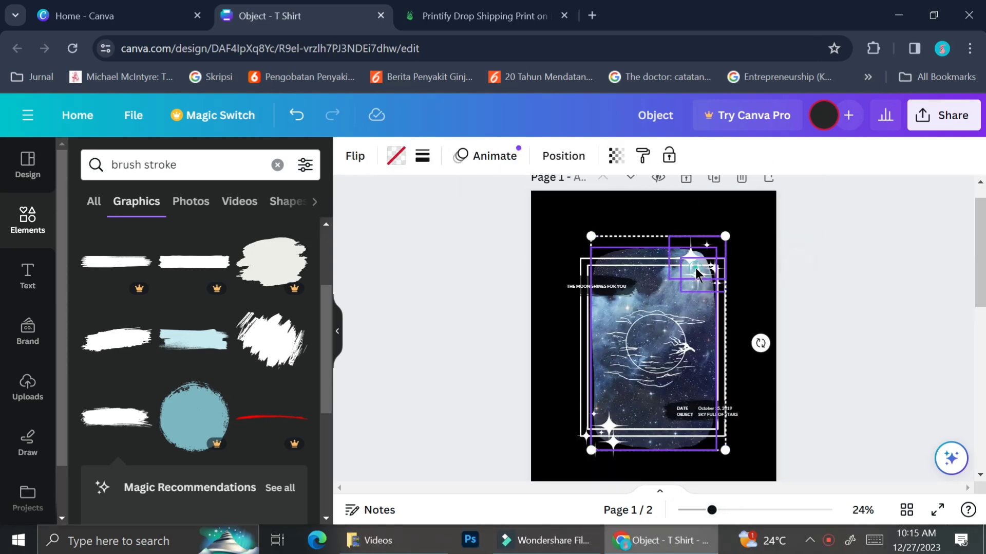
left_click(583, 377, "shift")
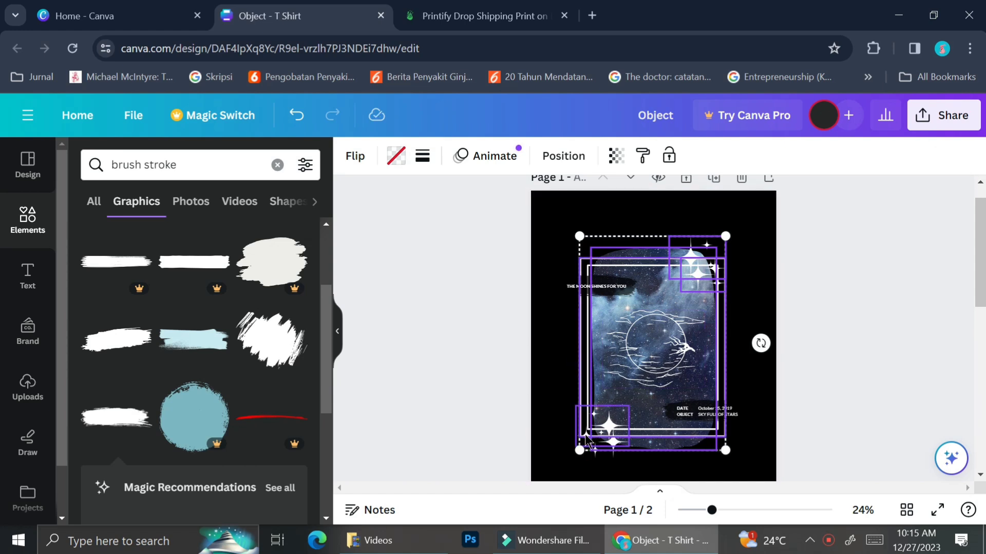
left_click(609, 429, "shift")
left_click(693, 415, "shift")
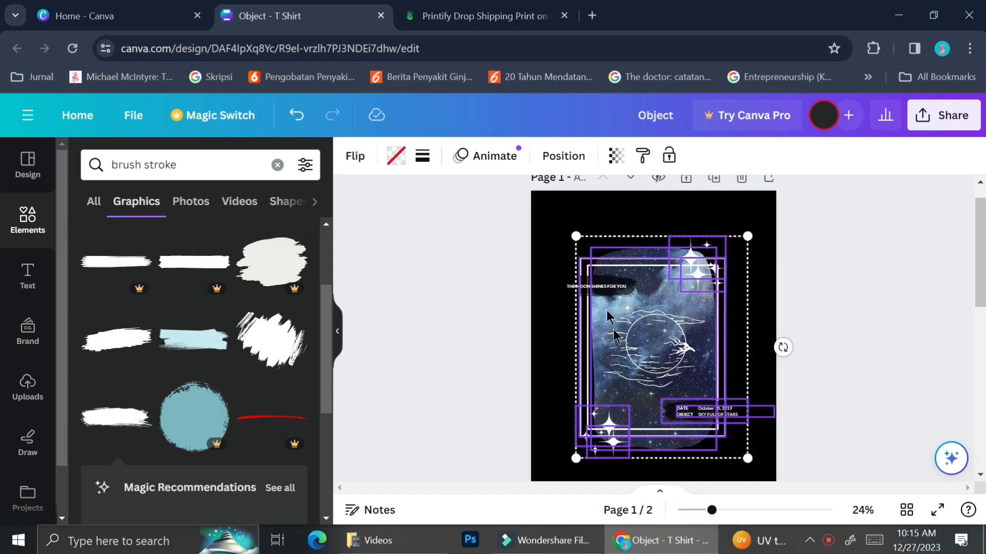
left_click(596, 286, "shift")
left_click(668, 416, "shift")
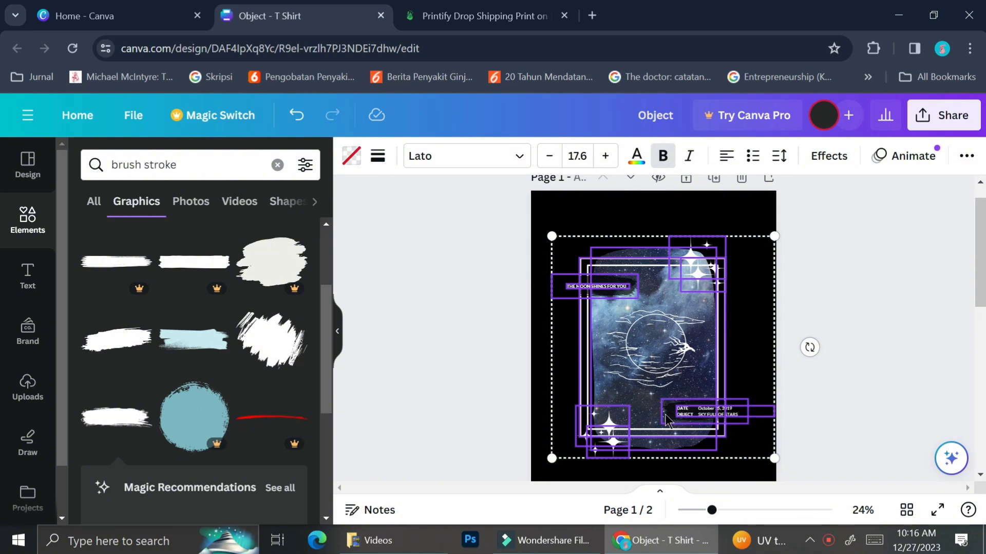
key("ctrl+c")
scroll(665, 414, "down", 5)
left_click(657, 360)
key("ctrl+v")
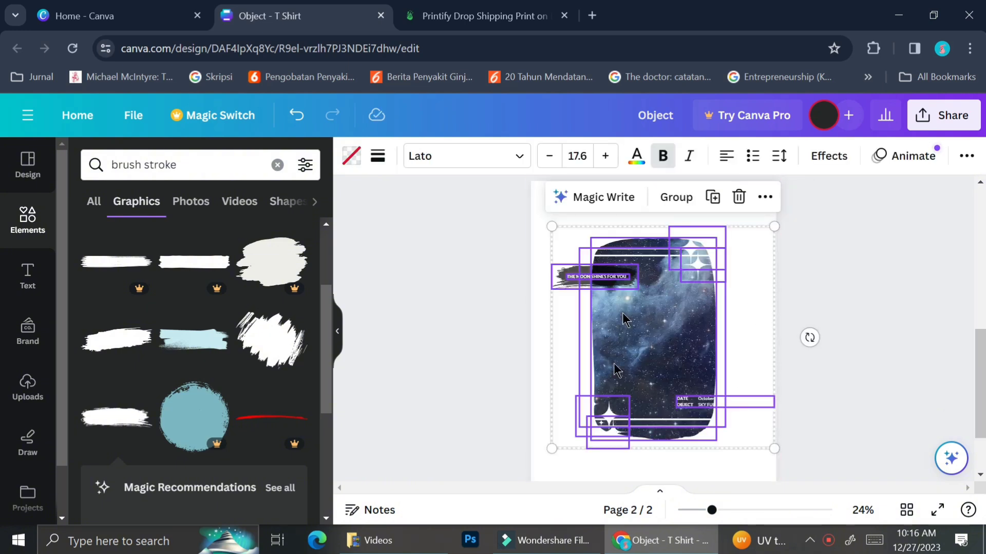
Change the colour of the copied texts on page 2 to black
left_click(636, 155)
left_click(125, 249)
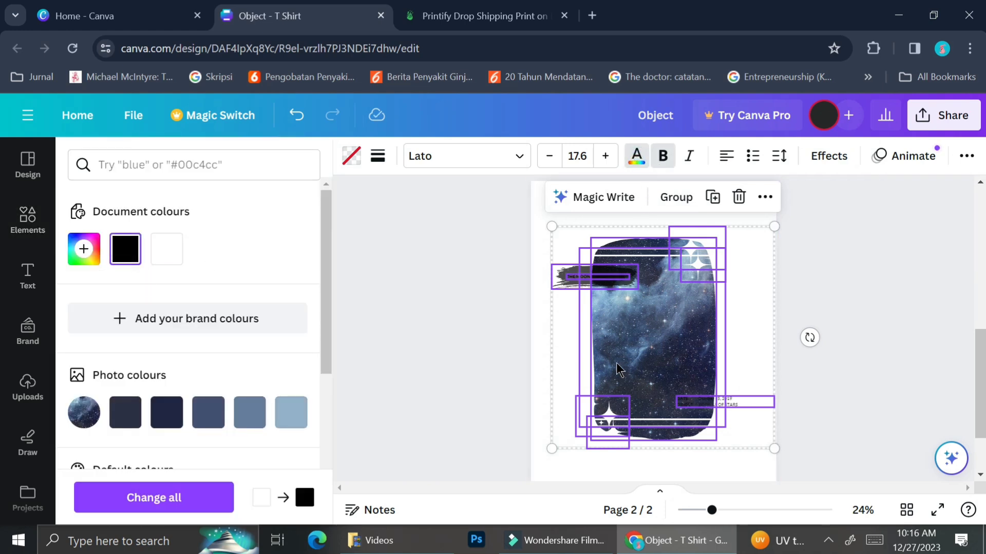
key("Escape")
left_click(782, 304)
left_click(692, 241)
left_click(609, 411, "shift")
left_click(585, 417, "shift")
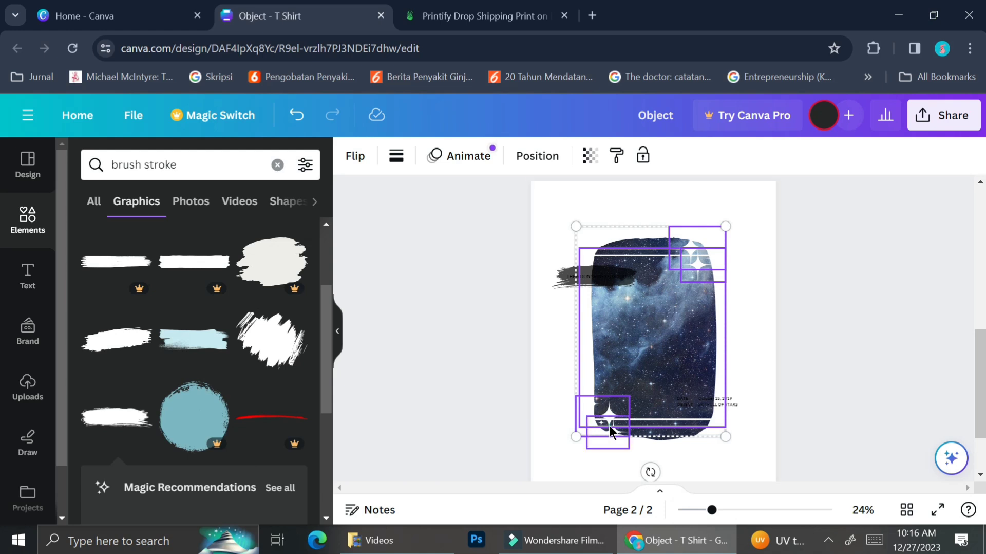
Recolour the lower of the two upper-right sparkle clusters on page 2 black
left_click(693, 268)
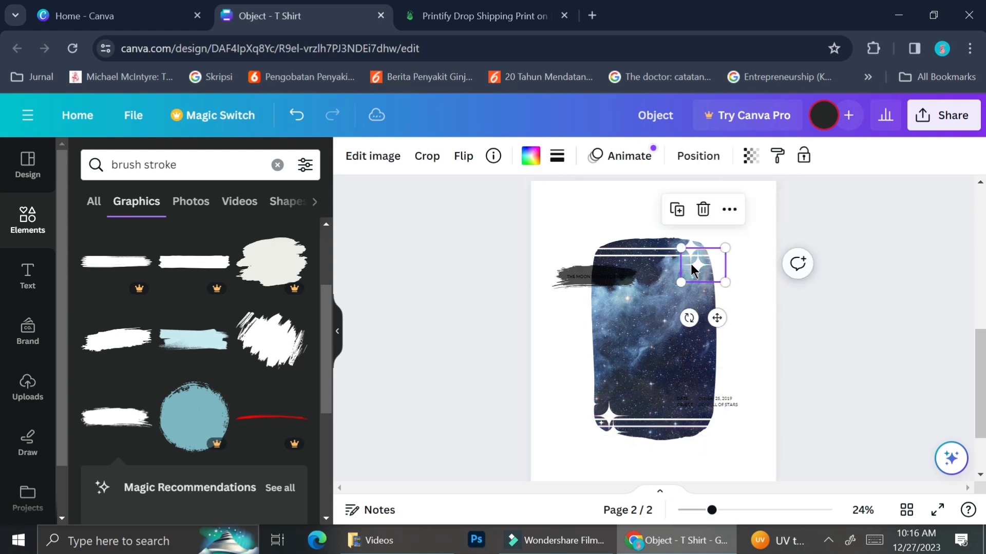
left_click(531, 156)
left_click(125, 248)
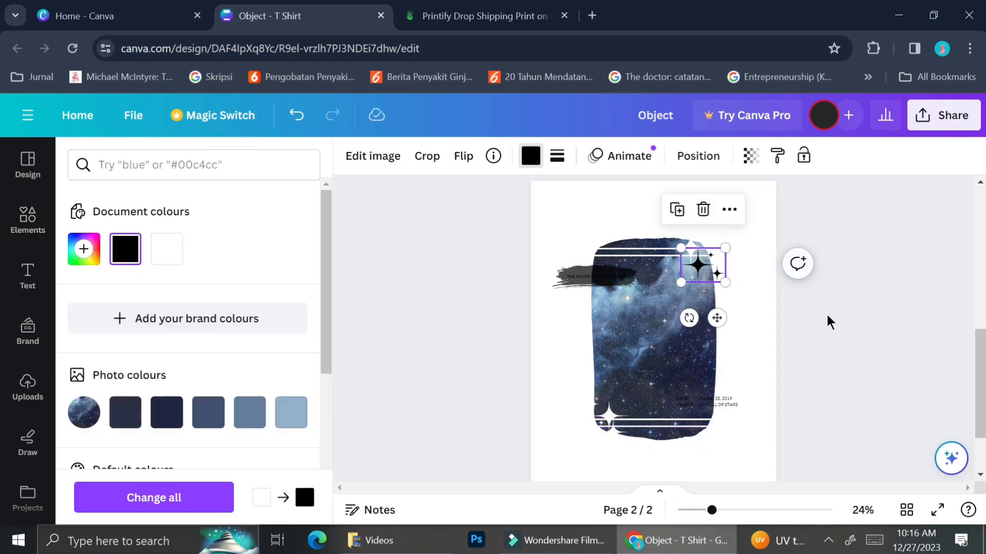
Delete the copied sparkles, border, brush stroke and both texts from page 2
left_click_drag(701, 269, 690, 246)
left_click(675, 435)
left_click(719, 399)
key("Delete")
left_click(572, 274)
key("Delete")
left_click(623, 381)
left_click(608, 415)
key("Delete")
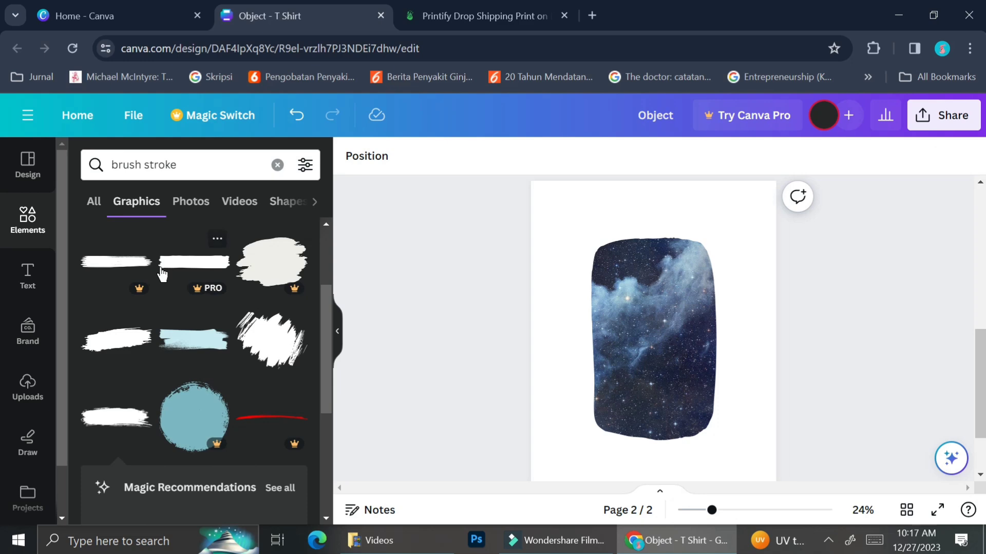
Replace the starry picture inside the brush-shaped frame on page 2 with the uploaded beige sun-and-moon pattern
left_click(29, 389)
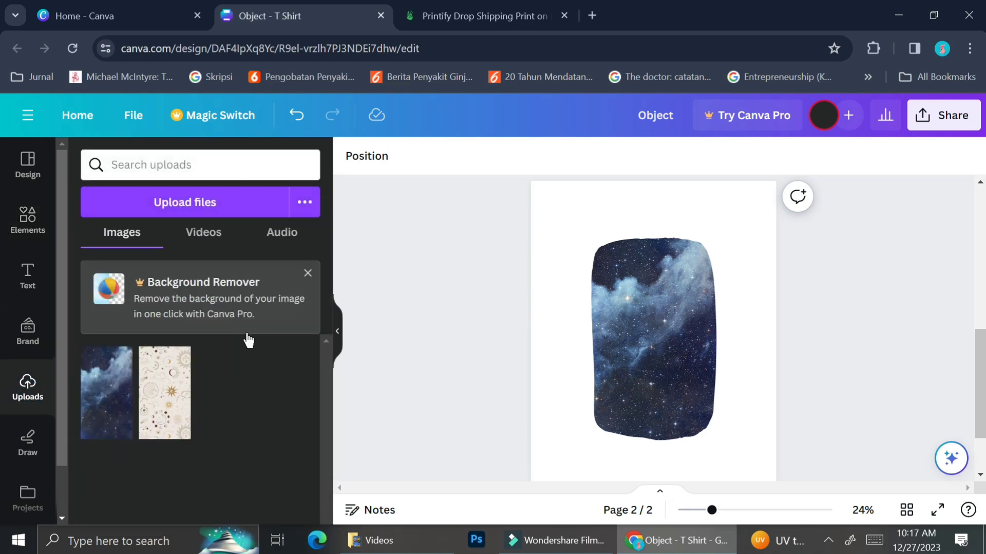
left_click(154, 393)
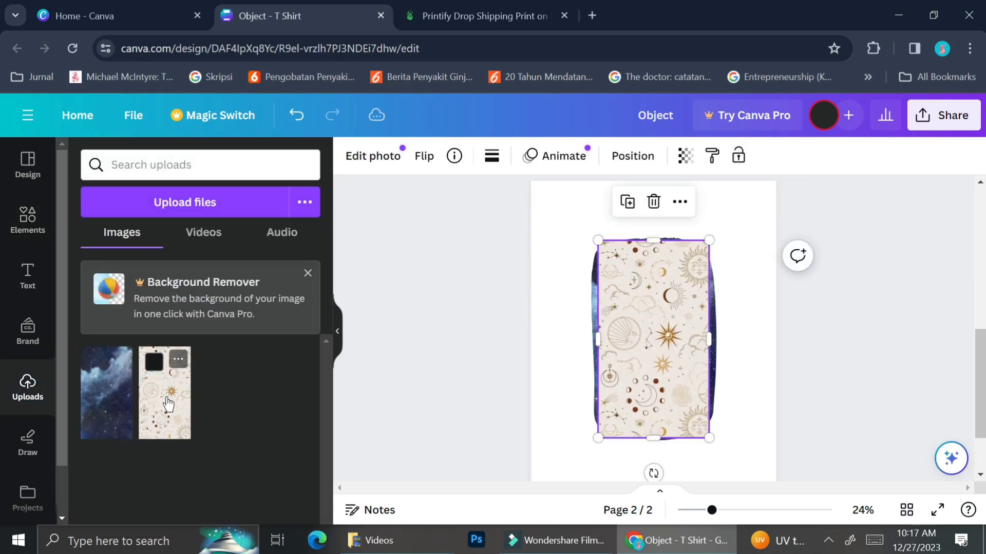
left_click(654, 201)
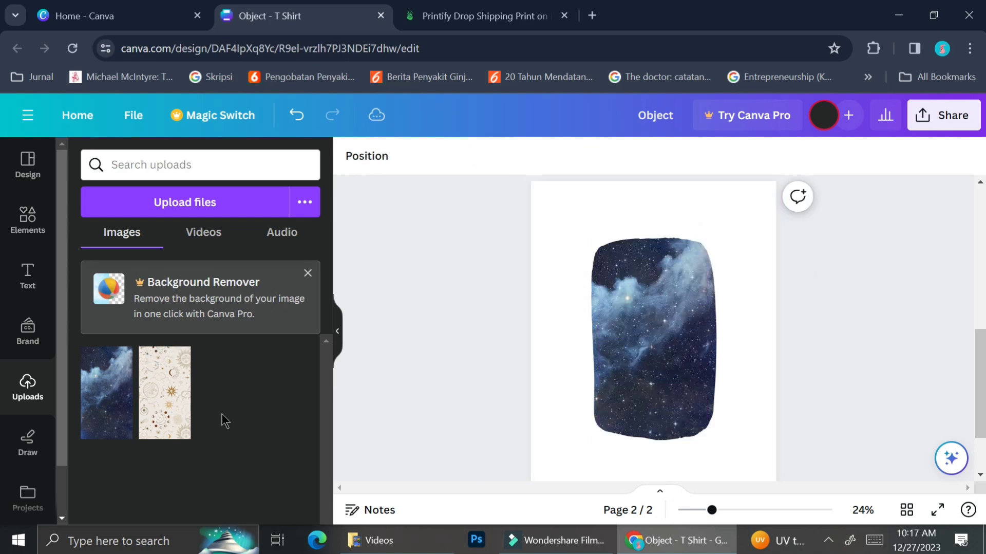
left_click_drag(171, 408, 682, 347)
left_click(725, 298)
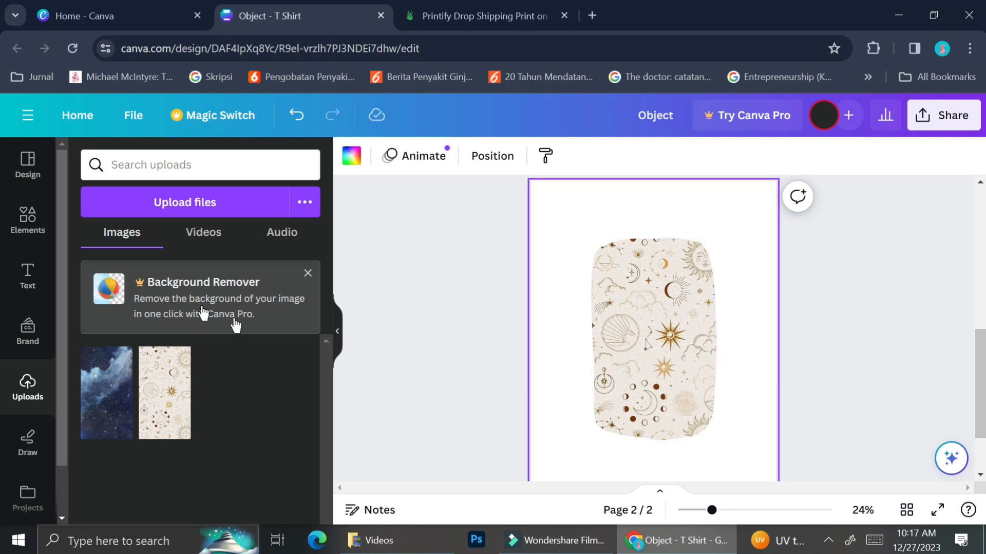
Copy the white double-line border from page 1 onto the patterned shape on page 2
scroll(690, 287, "up", 5)
scroll(694, 293, "up", 2)
left_click(724, 291)
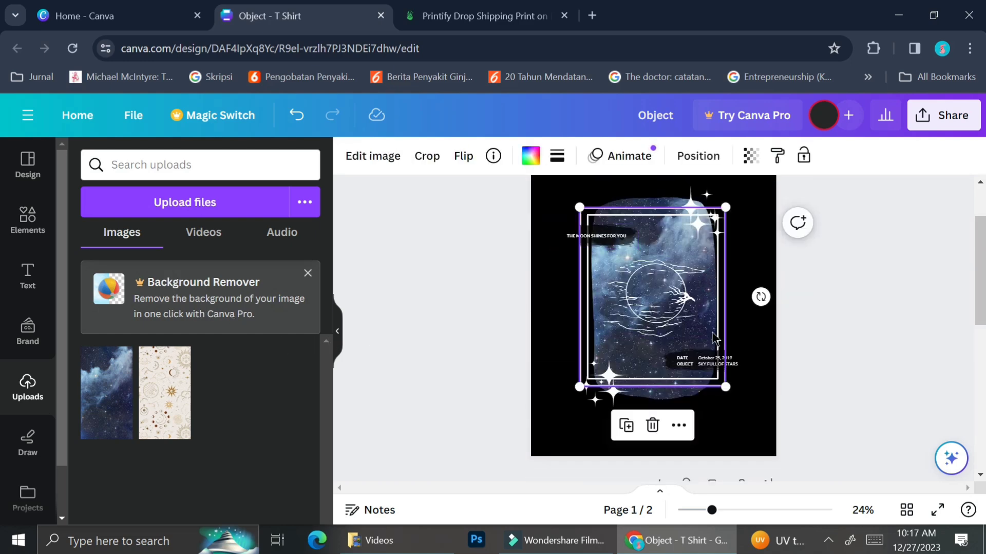
scroll(715, 339, "down", 5)
left_click(672, 365)
Recolour the page 2 border gold #CDB17F by sampling the colour from the central sun in the pattern
left_click(531, 156)
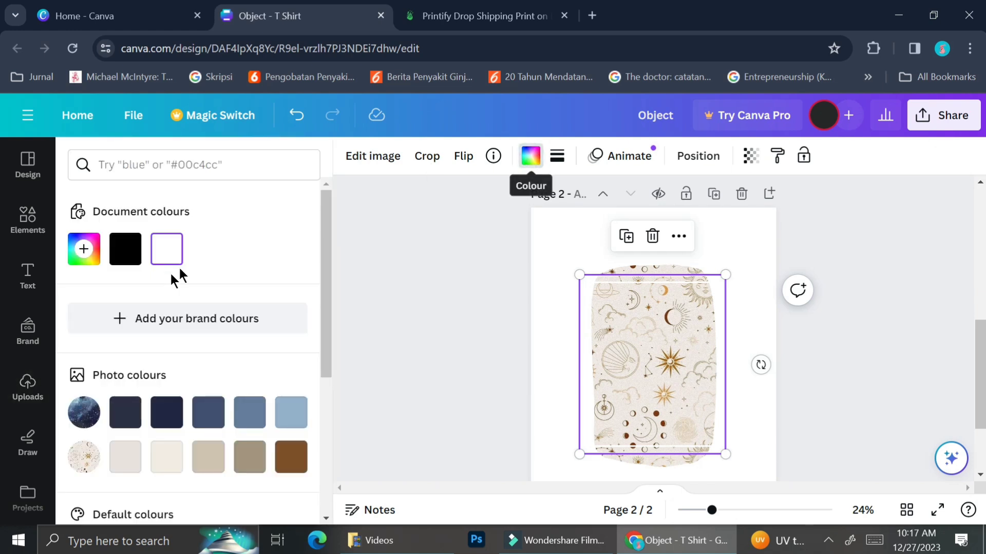
left_click(208, 455)
scroll(225, 457, "down", 2)
scroll(226, 458, "up", 2)
left_click(81, 265)
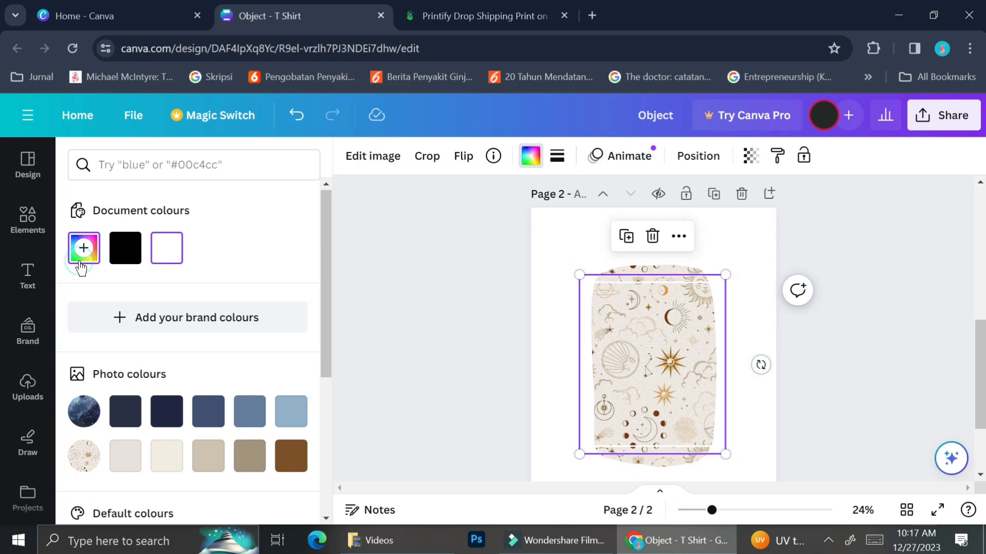
left_click(193, 382)
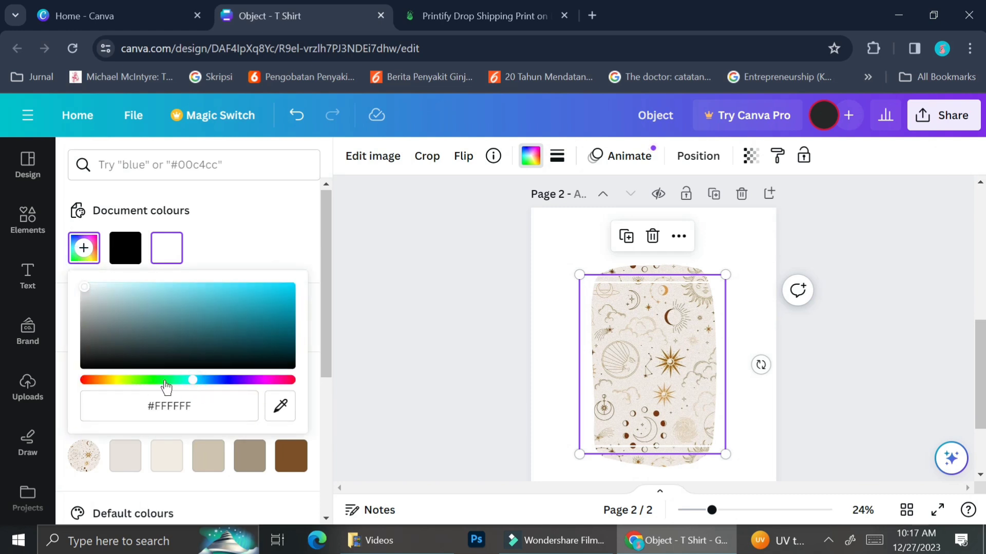
left_click(280, 406)
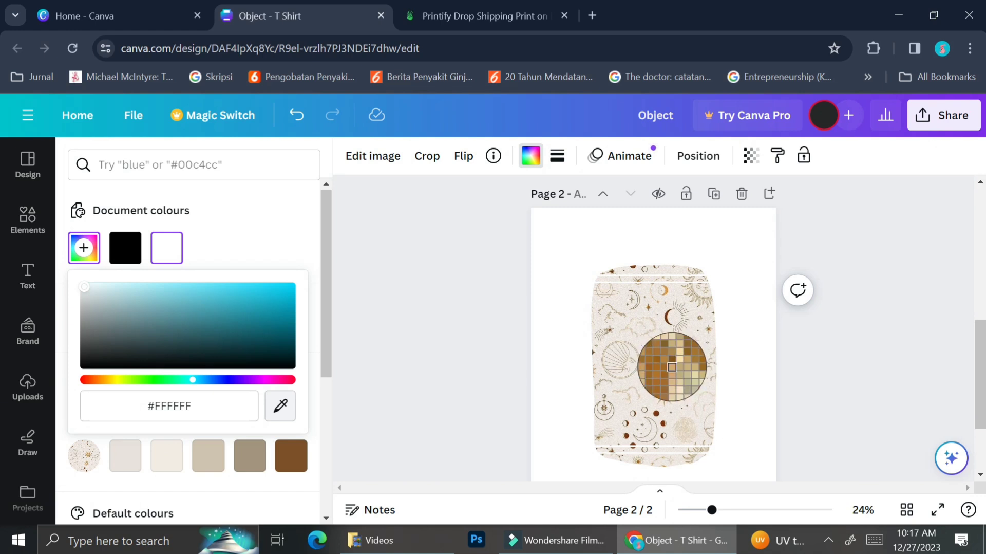
left_click(672, 367)
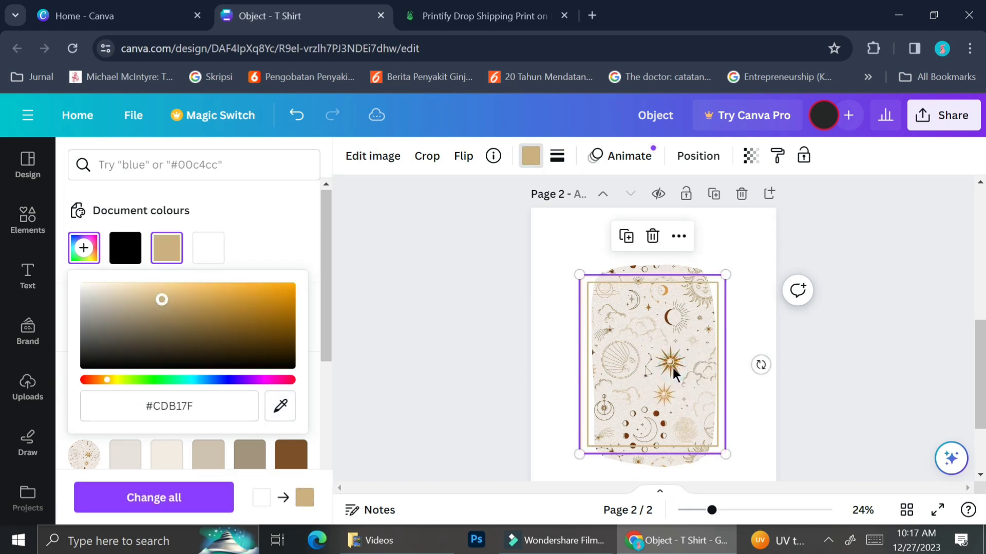
key("Escape")
key("Escape")
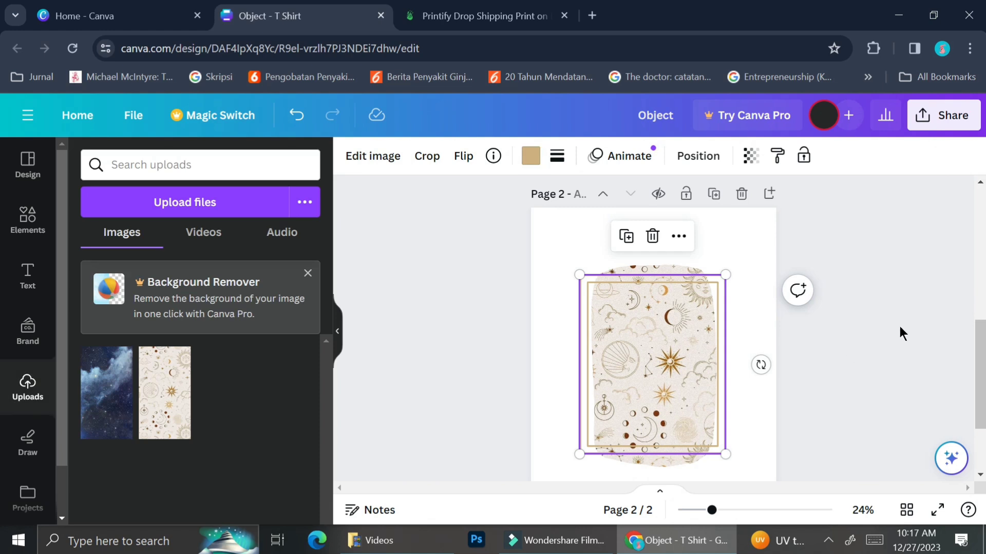
left_click(899, 324)
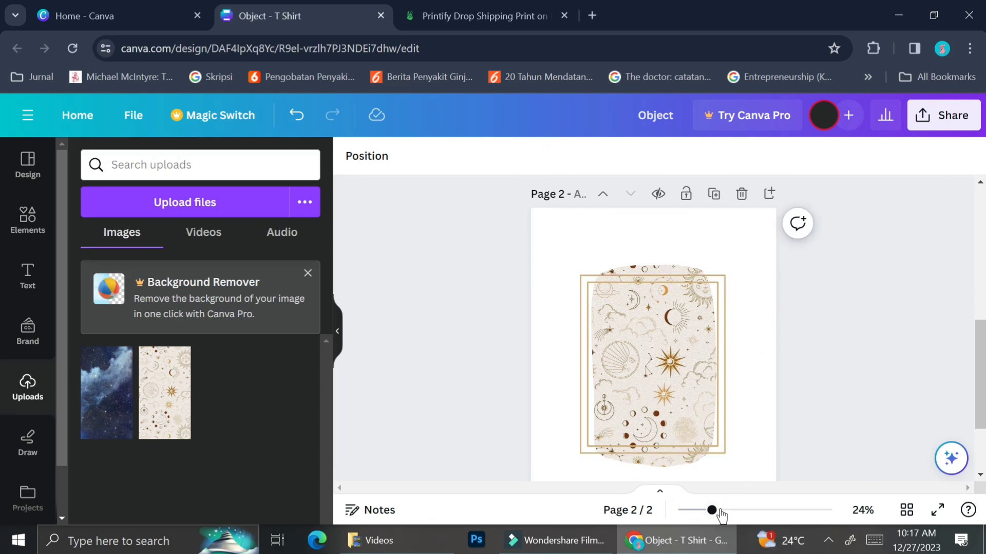
Search the graphics elements for "sun" in place of "brush stroke"
left_click(721, 510)
scroll(745, 433, "down", 2)
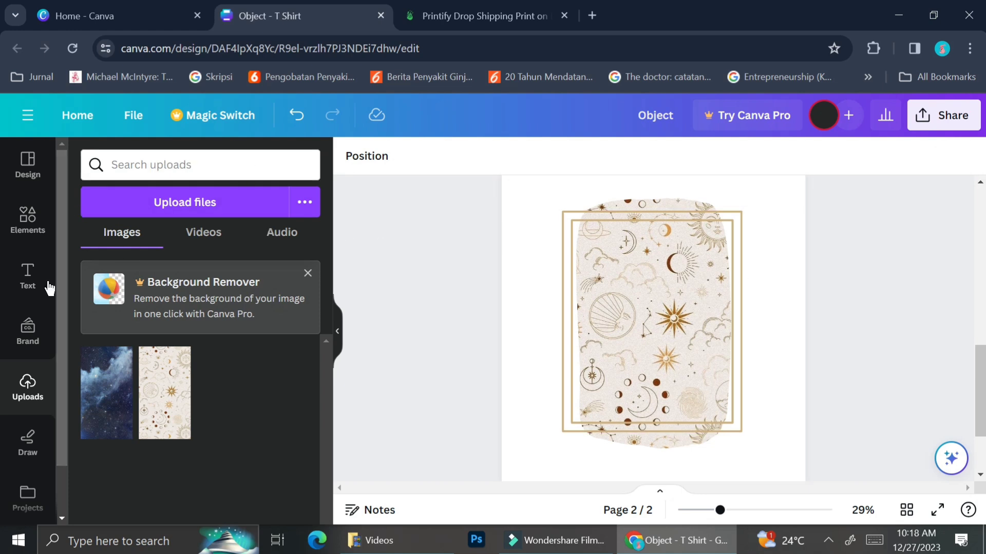
left_click(39, 231)
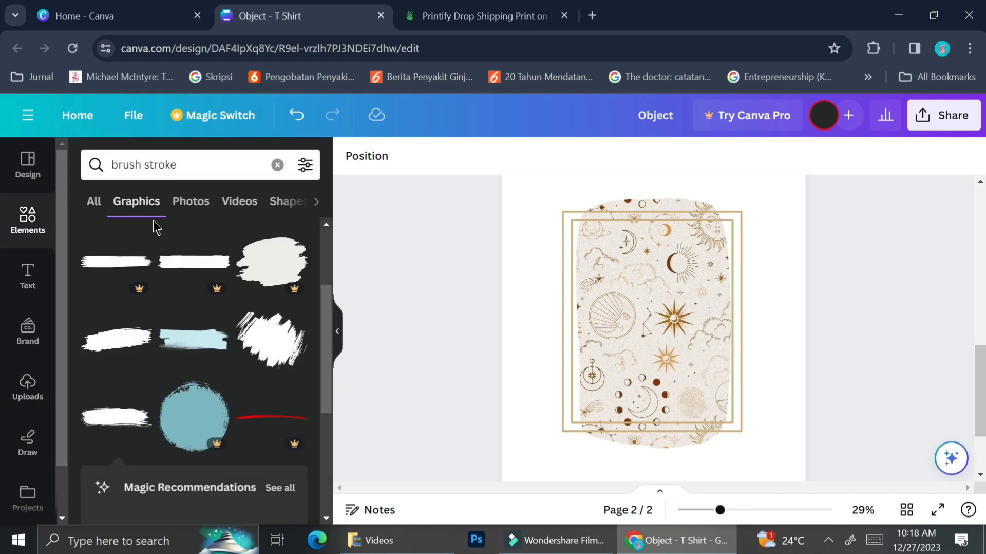
left_click(208, 172)
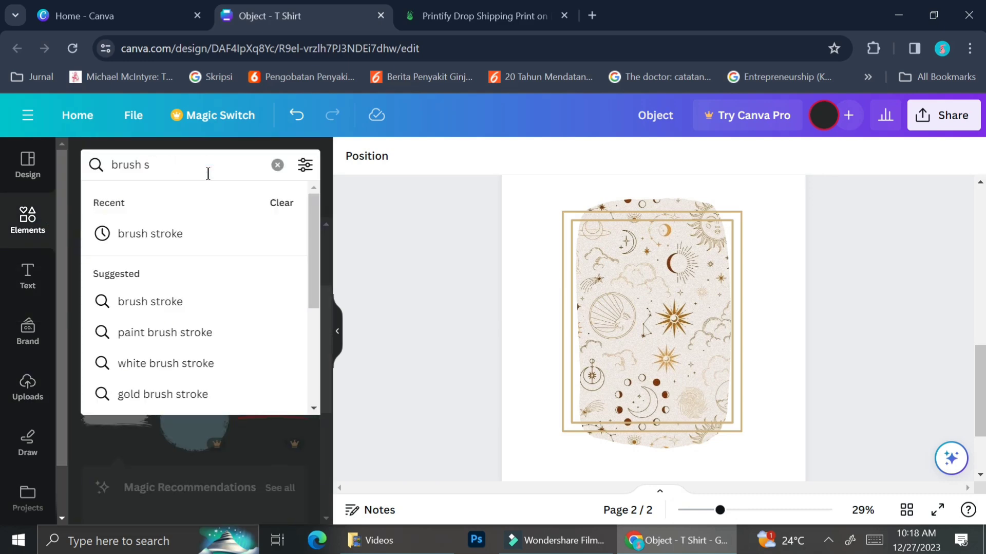
key("BackSpace")
key("BackSpace")
key("BackSpace")
key("BackSpace")
key("BackSpace")
key("BackSpace")
key("BackSpace")
type("sun")
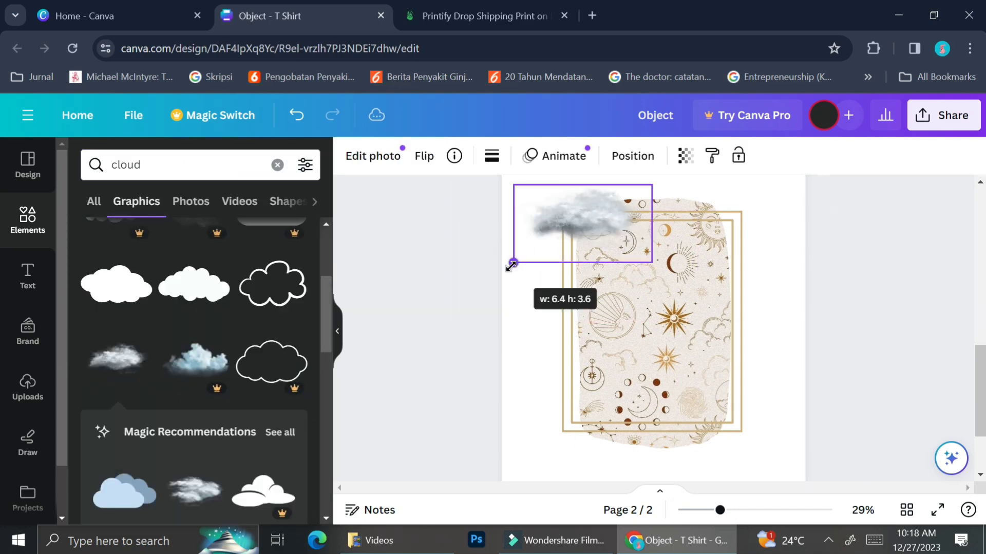
Flip the grey cloud graphic placed over the upper-left corner of the page 2 border
left_click(425, 156)
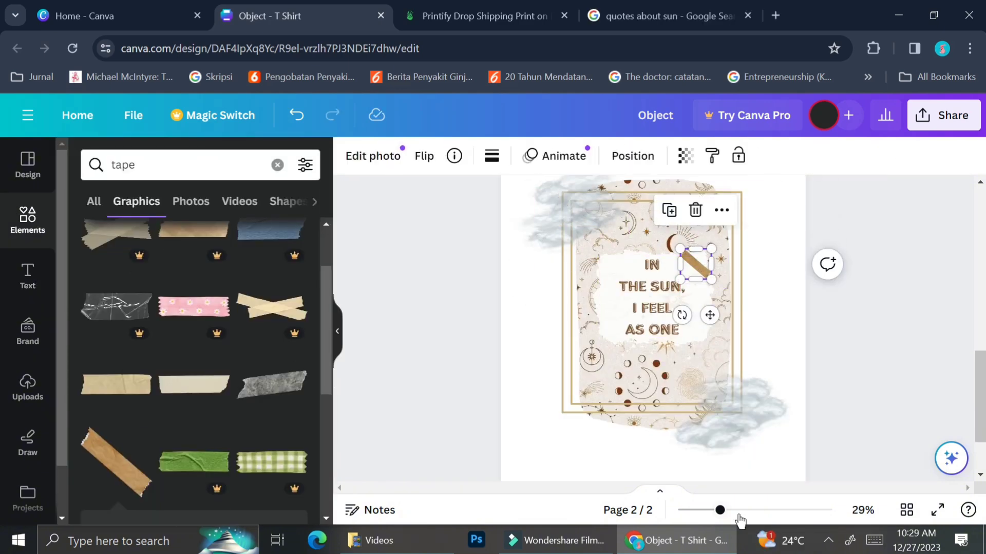
Reposition the two brown tape strips onto the upper-right and lower-left corners of the torn paper behind the quote
scroll(924, 331, "up", 5)
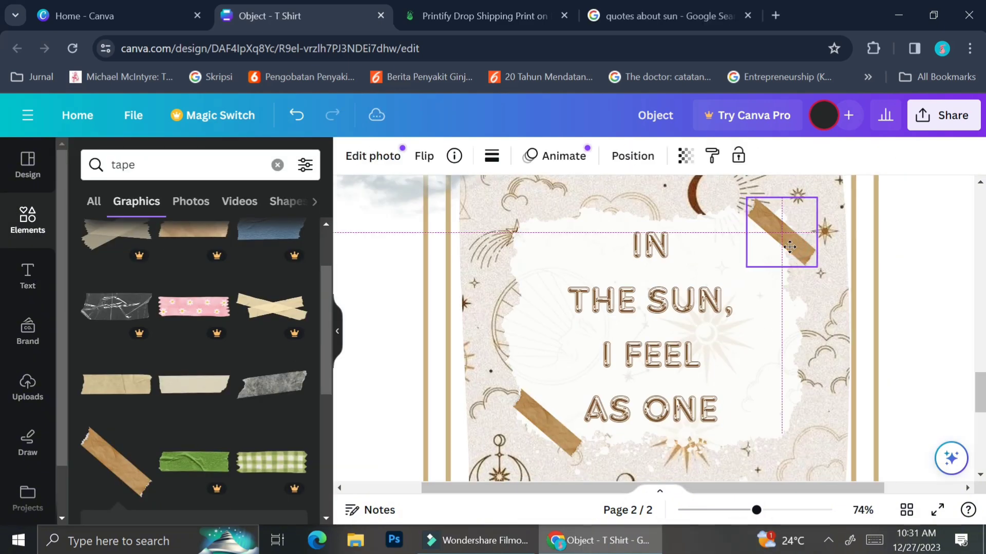
left_click_drag(790, 246, 781, 256)
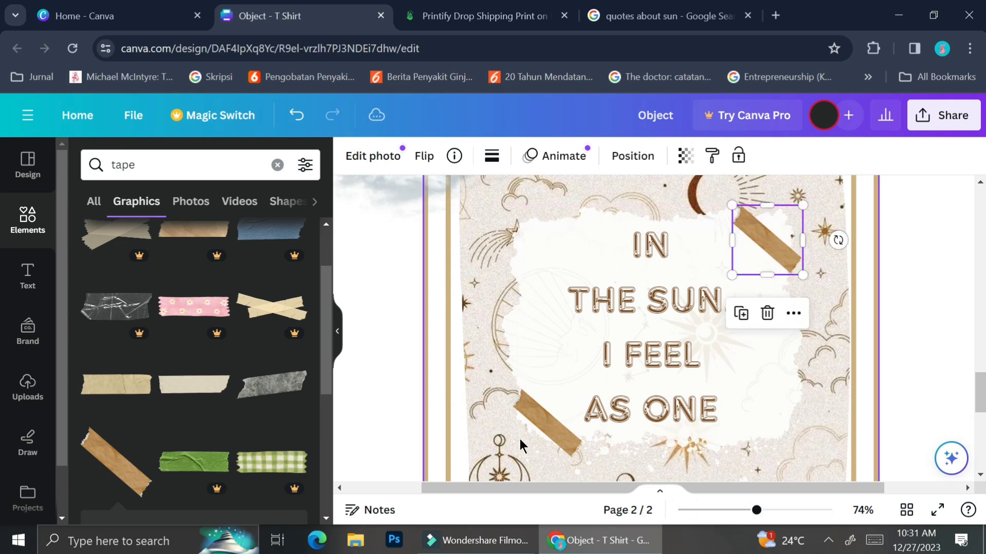
left_click_drag(565, 437, 565, 432)
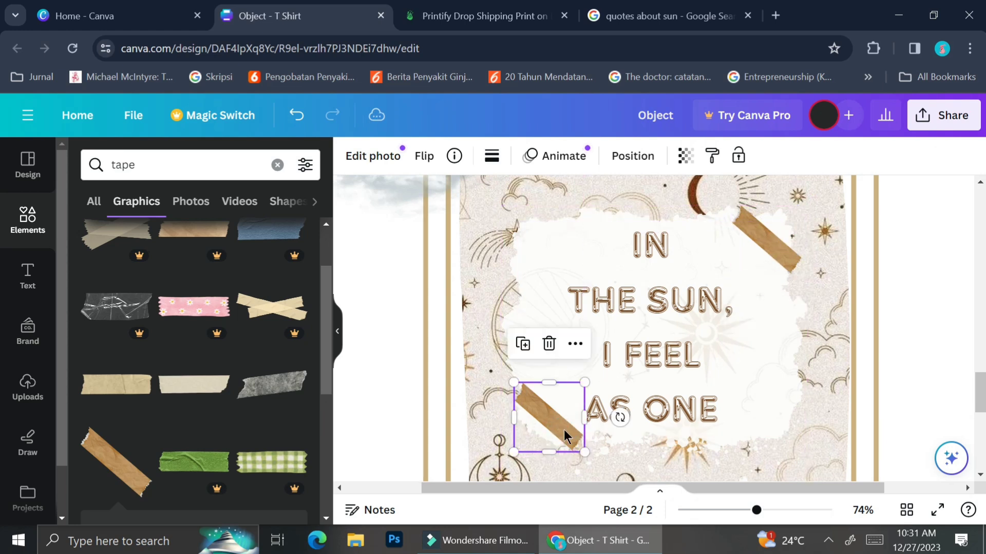
left_click(738, 510)
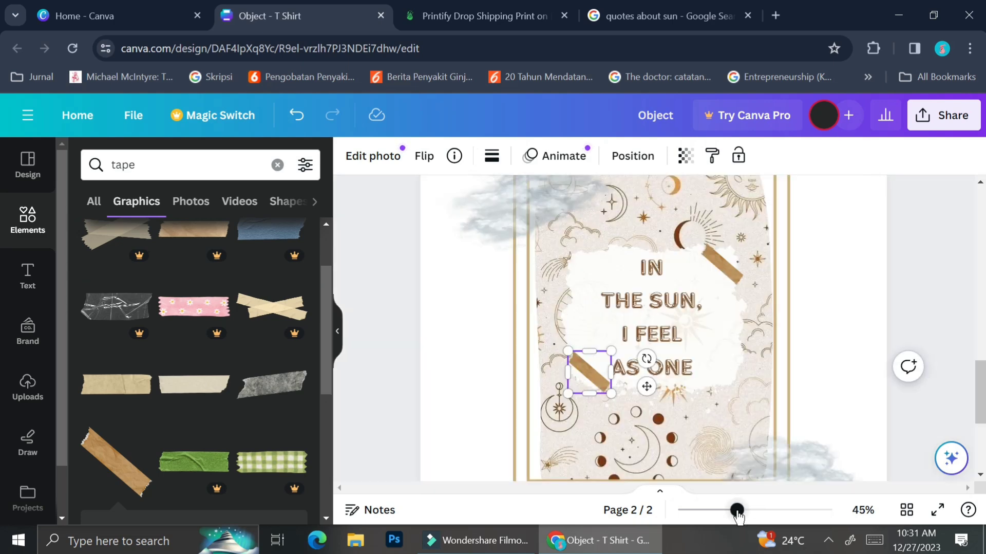
Review the finished moon artwork on page 1 and the sun artwork on page 2
left_click(963, 262)
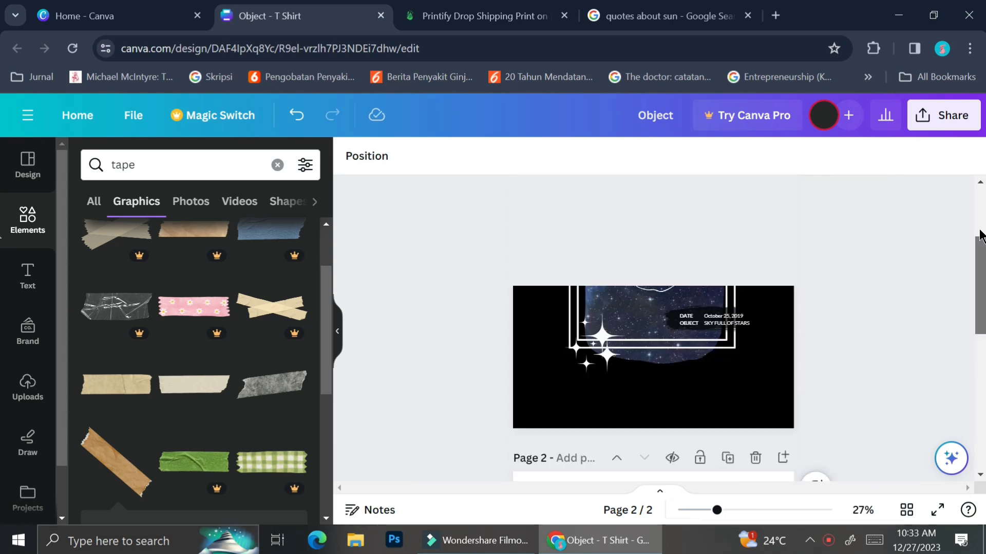
scroll(963, 287, "up", 2)
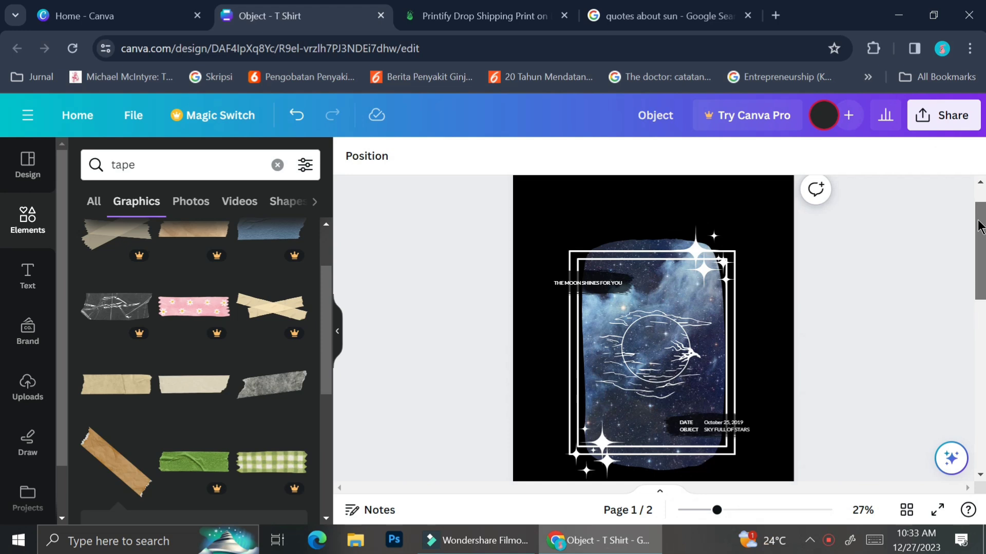
scroll(964, 308, "down", 4)
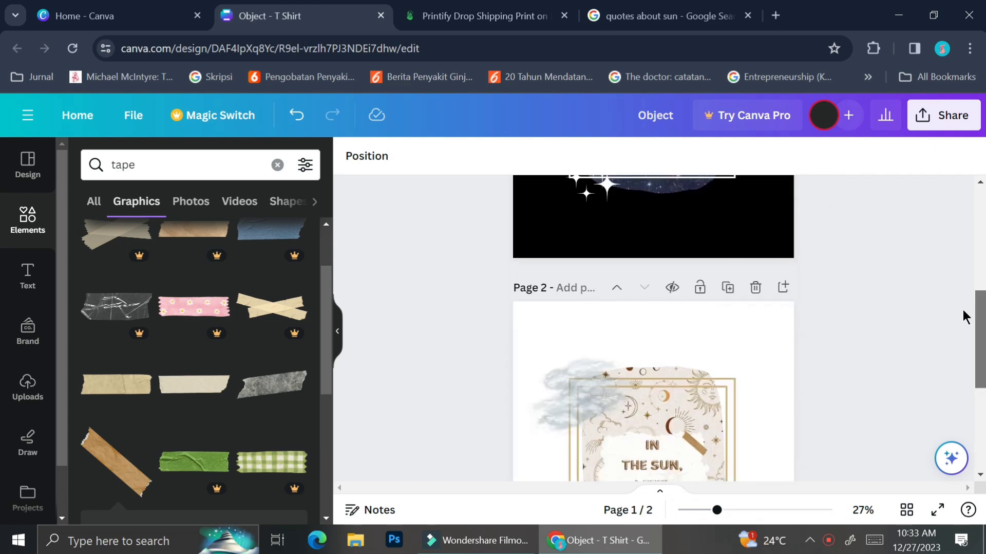
left_click(703, 511)
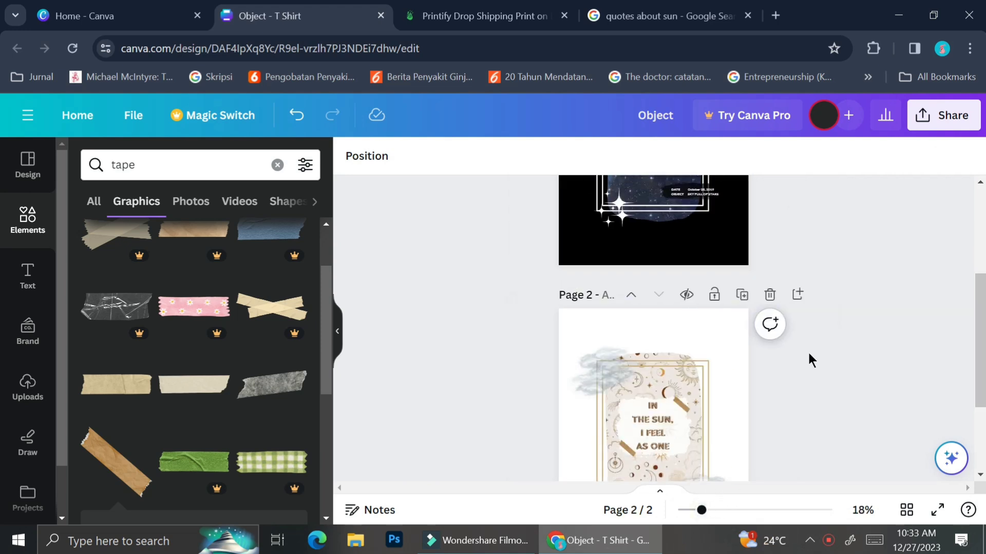
scroll(808, 354, "down", 2)
scroll(810, 355, "up", 4)
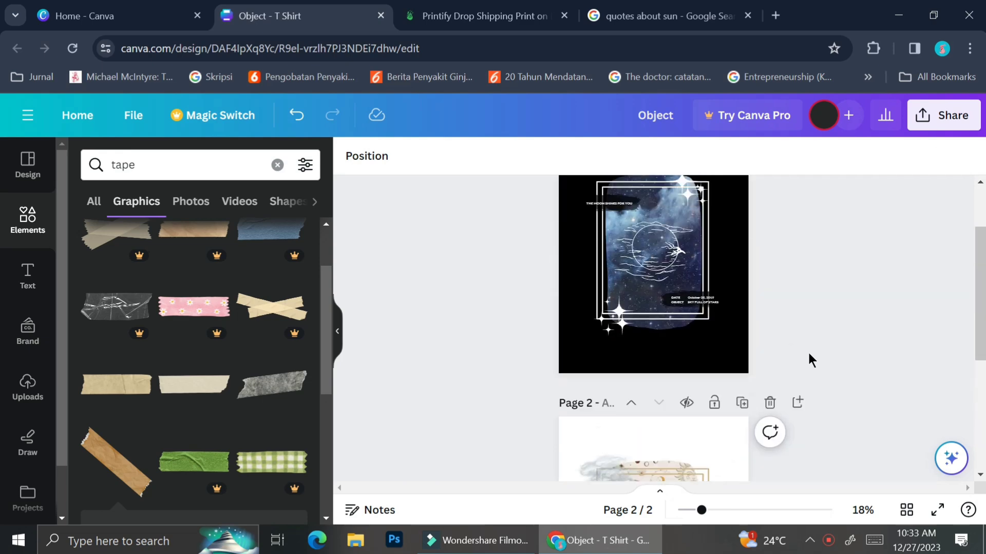
scroll(809, 354, "down", 3)
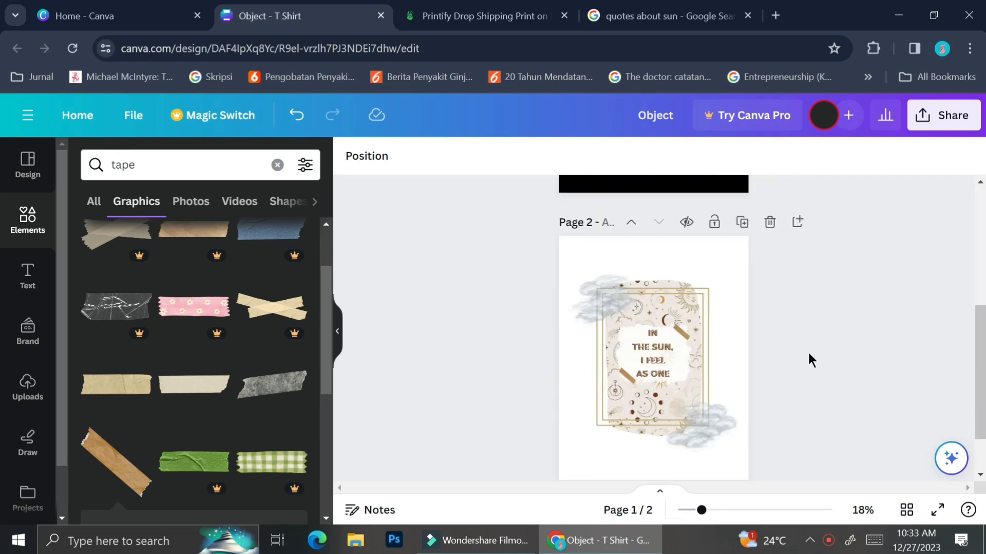
scroll(807, 352, "up", 3)
Download the T-shirt design as PNG, setting which pages to include
left_click(928, 116)
scroll(842, 254, "down", 2)
left_click(745, 436)
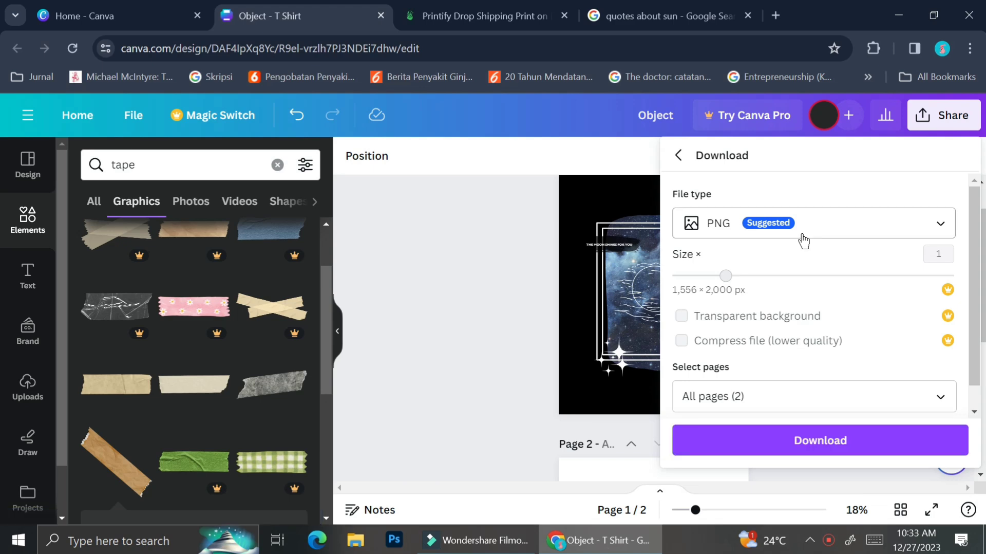
left_click(770, 396)
left_click(768, 355)
left_click(786, 434)
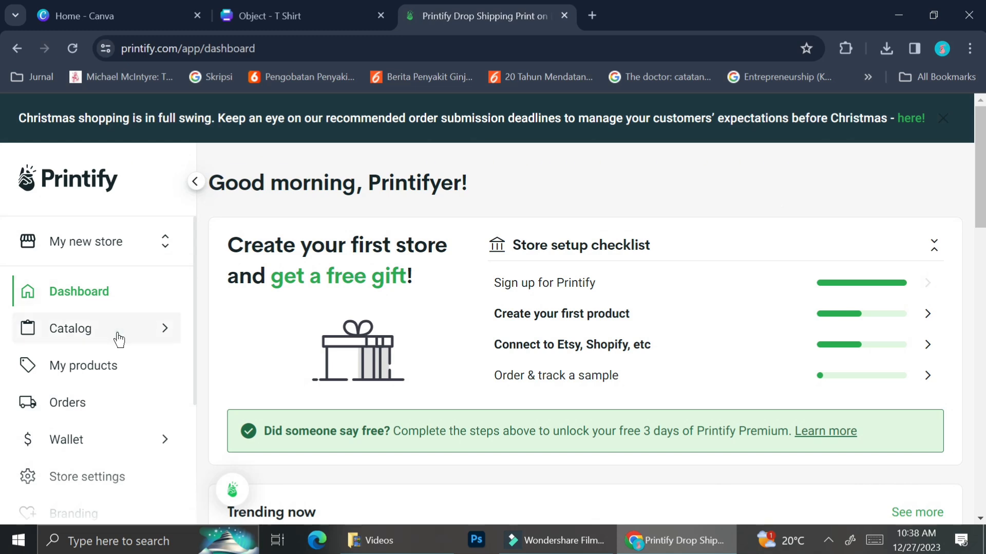
In Printify, open the T-shirts category from the catalog's featured products and browse the available shirts
mouse_move(119, 339)
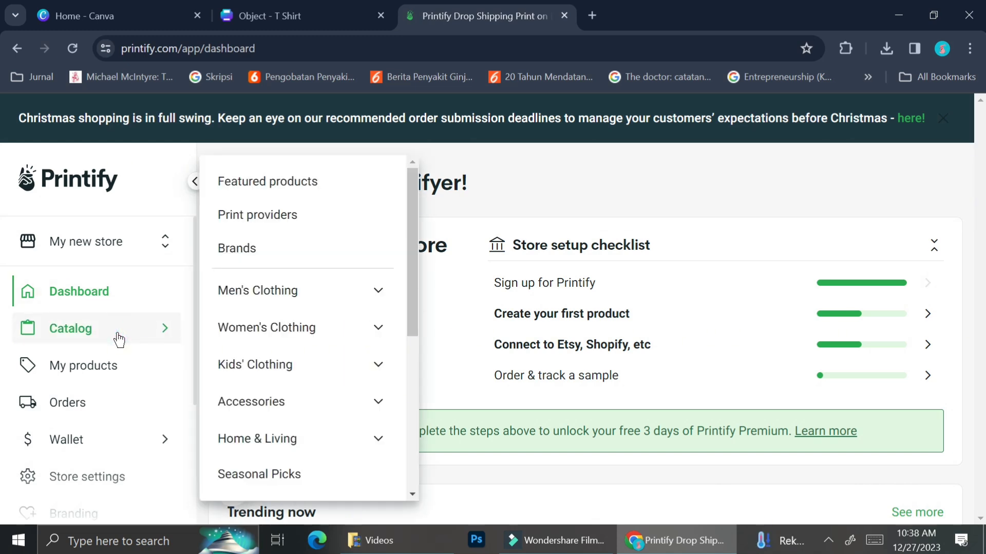
left_click(290, 186)
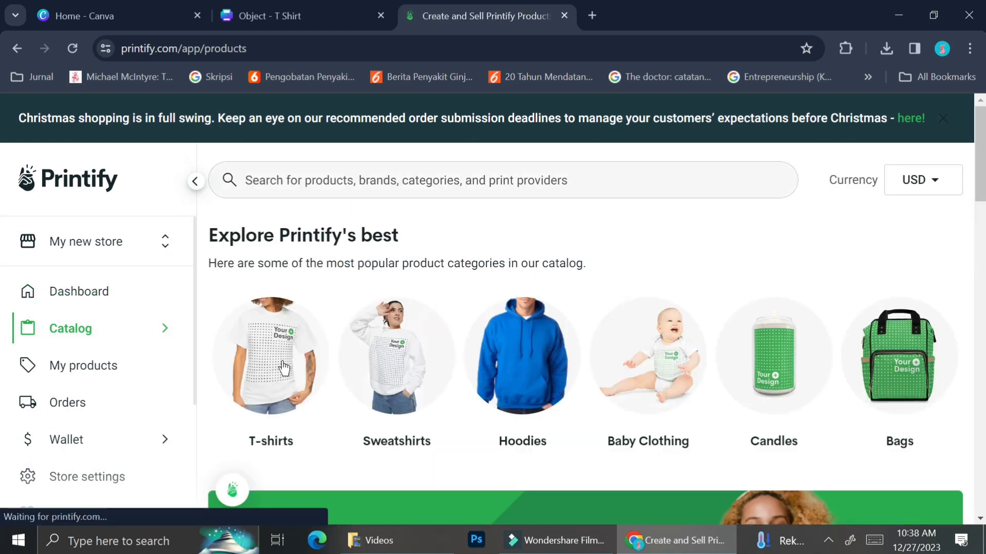
left_click(283, 367)
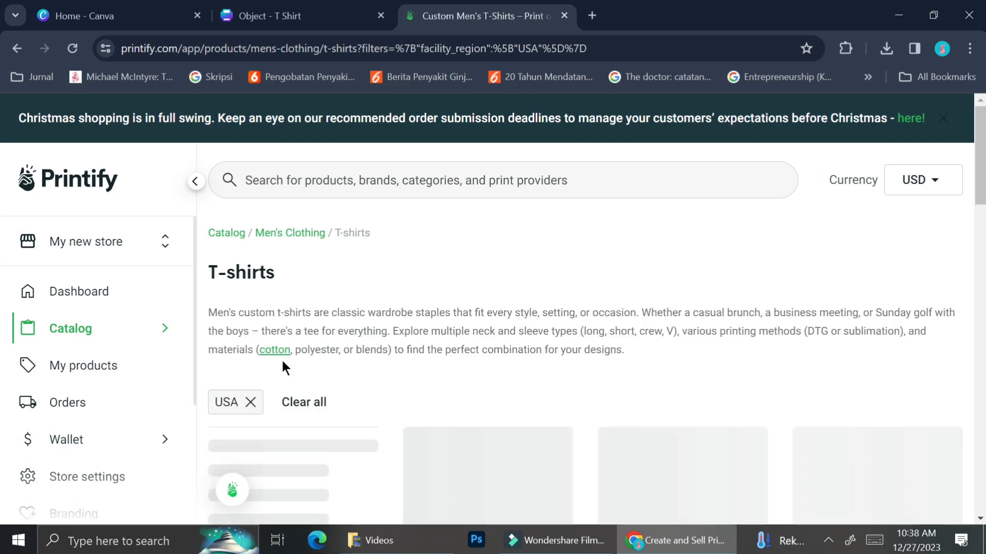
scroll(282, 362, "down", 3)
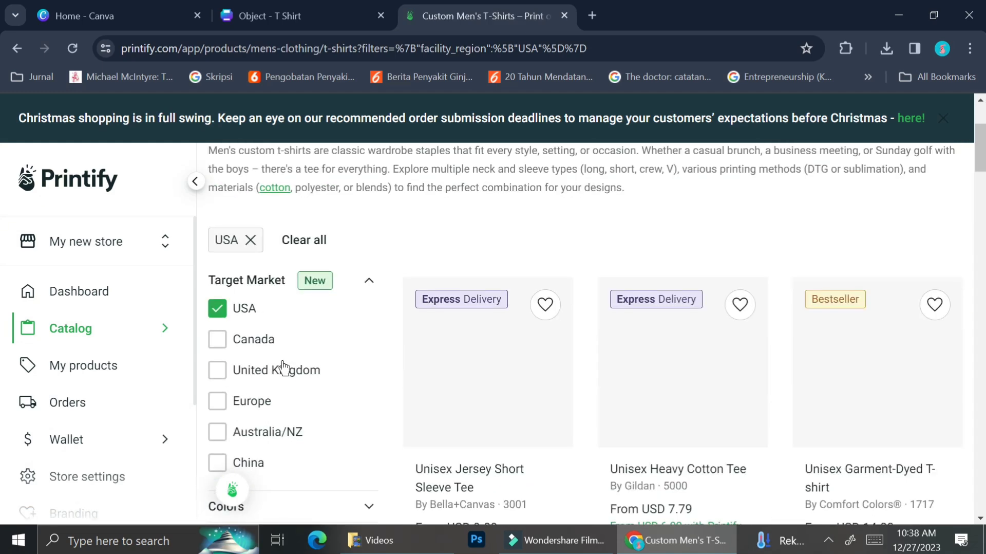
scroll(283, 367, "down", 1)
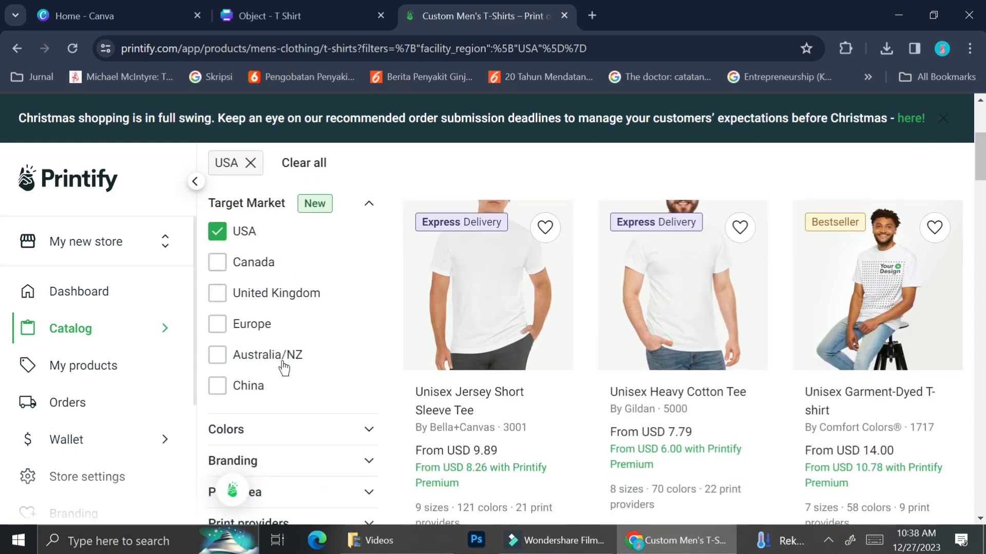
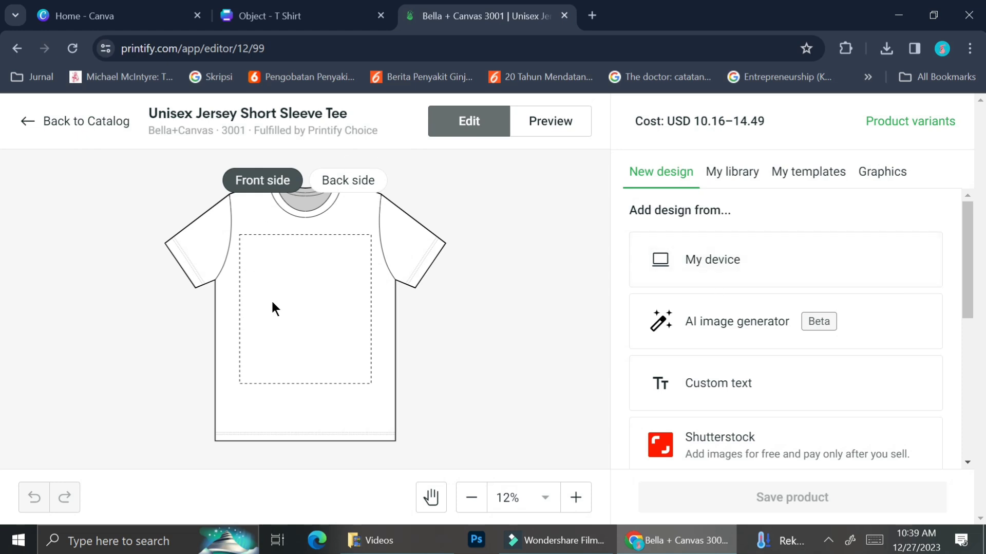
Upload 1.png from the device's Downloads folder onto the front side of the shirt and close the image-origin survey unanswered
left_click(345, 181)
left_click(269, 186)
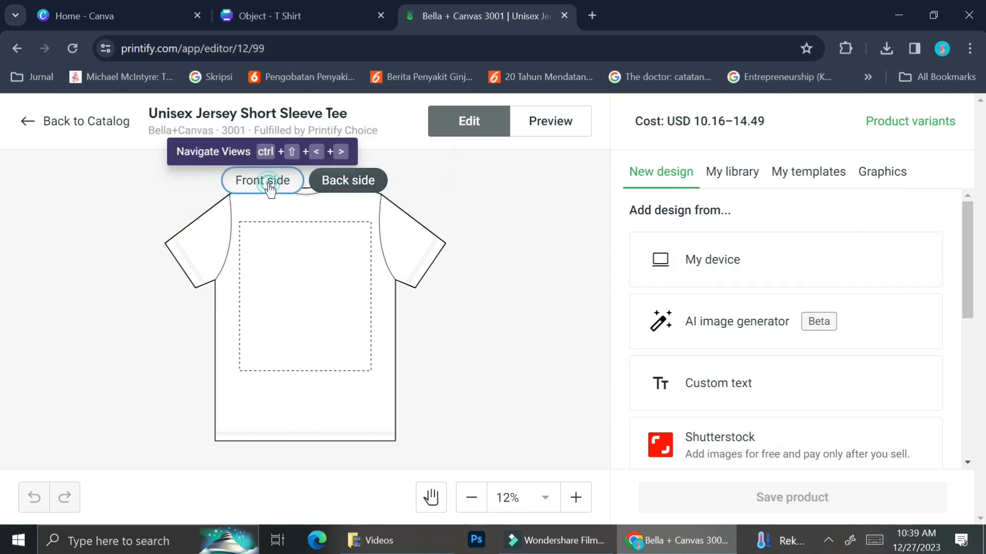
left_click(670, 257)
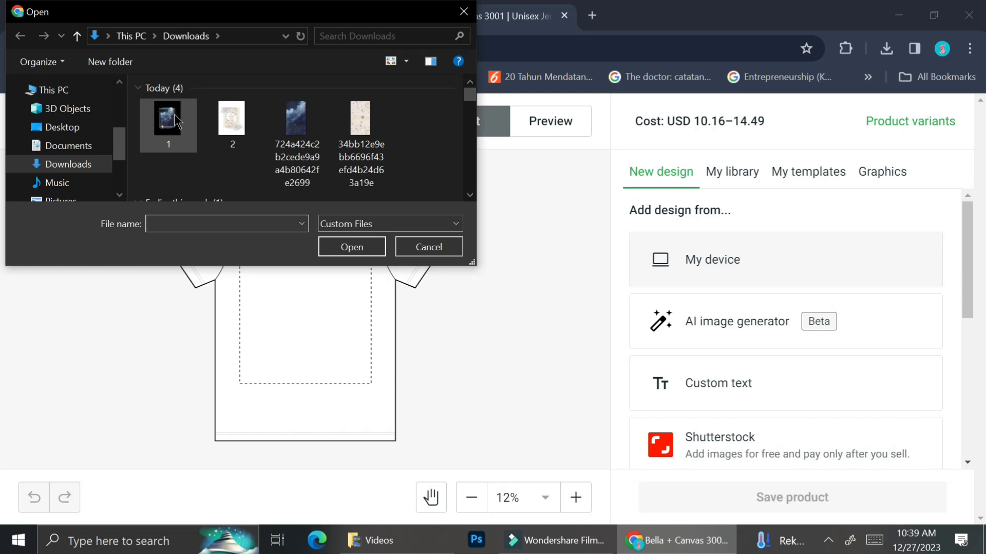
double_click(169, 121)
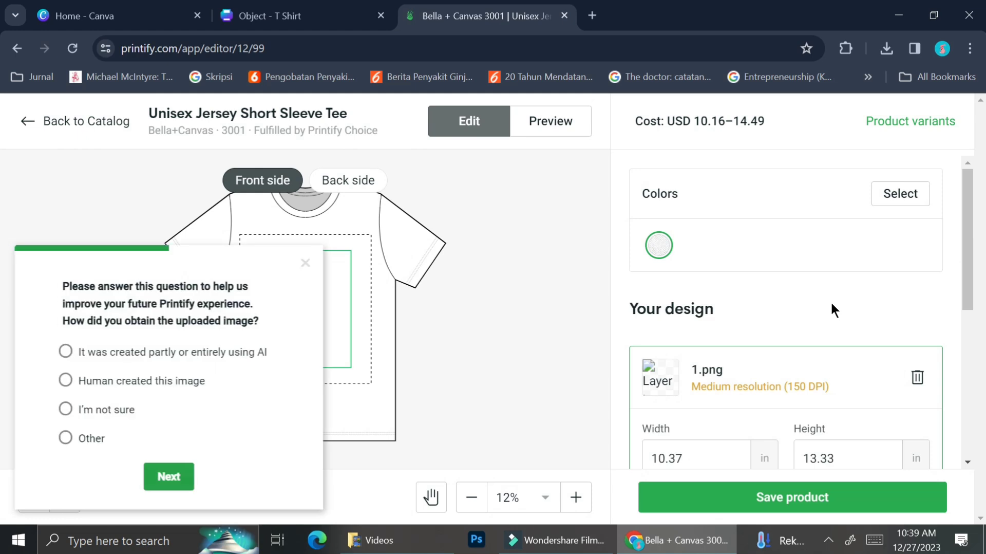
left_click(178, 470)
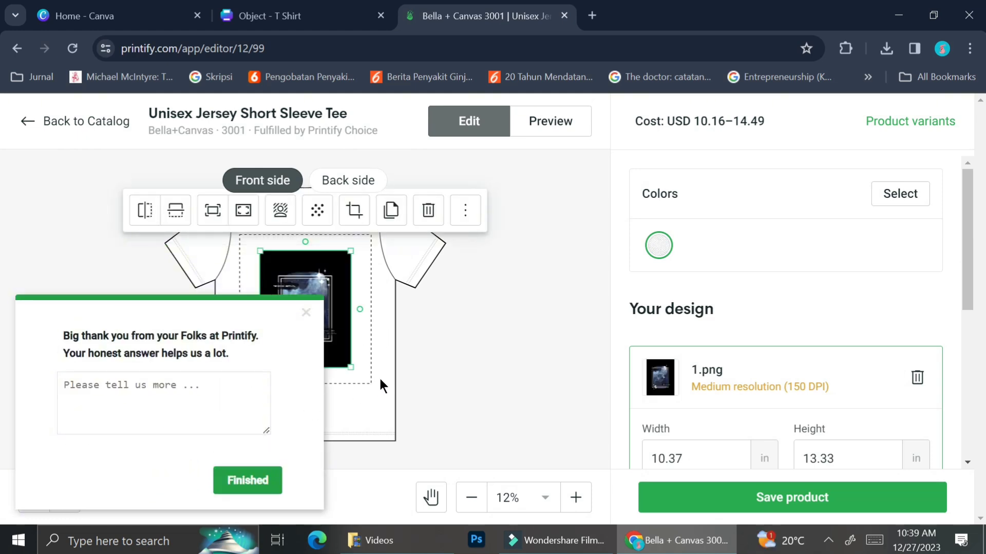
left_click(403, 362)
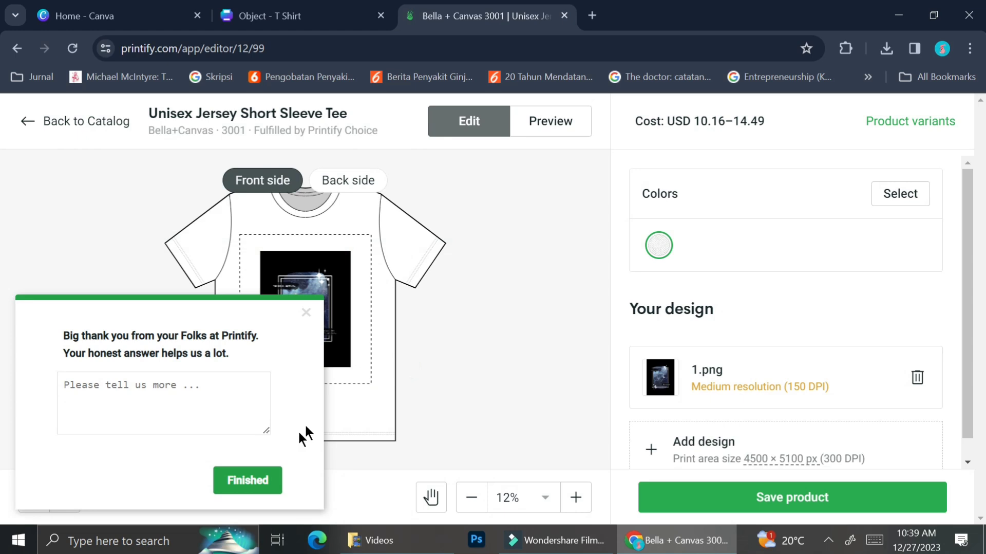
left_click(251, 482)
Add Black to the shirt's selected colors
scroll(781, 340, "down", 1)
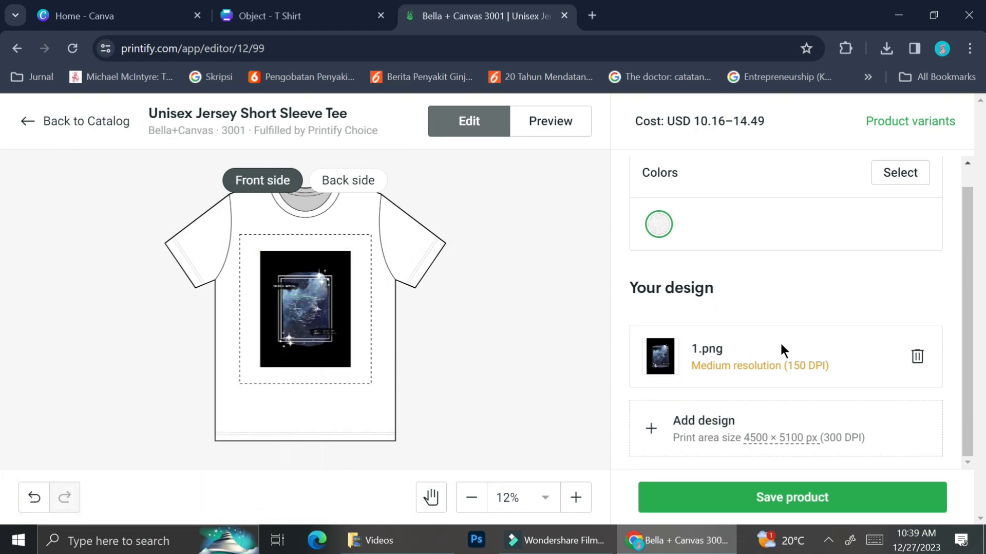
scroll(781, 341, "up", 1)
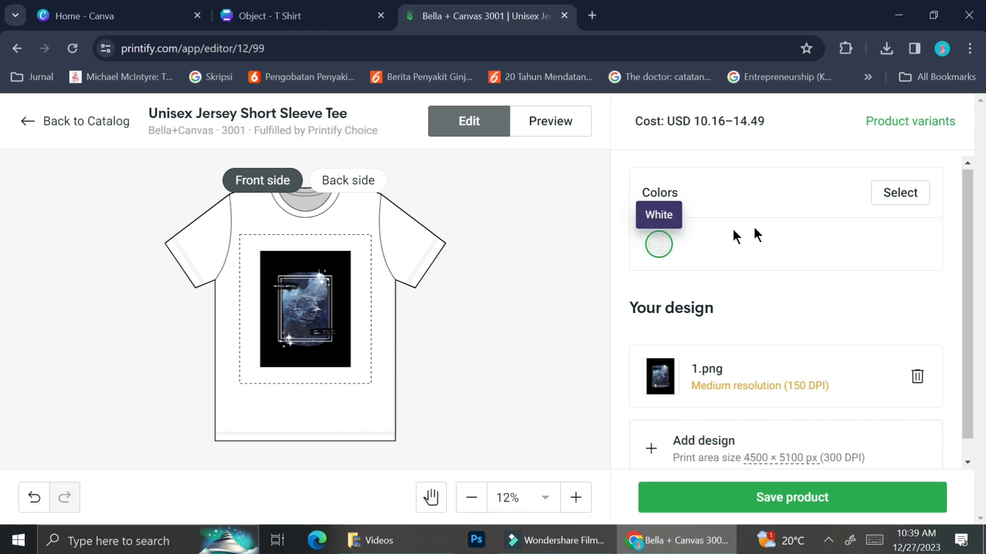
left_click(891, 198)
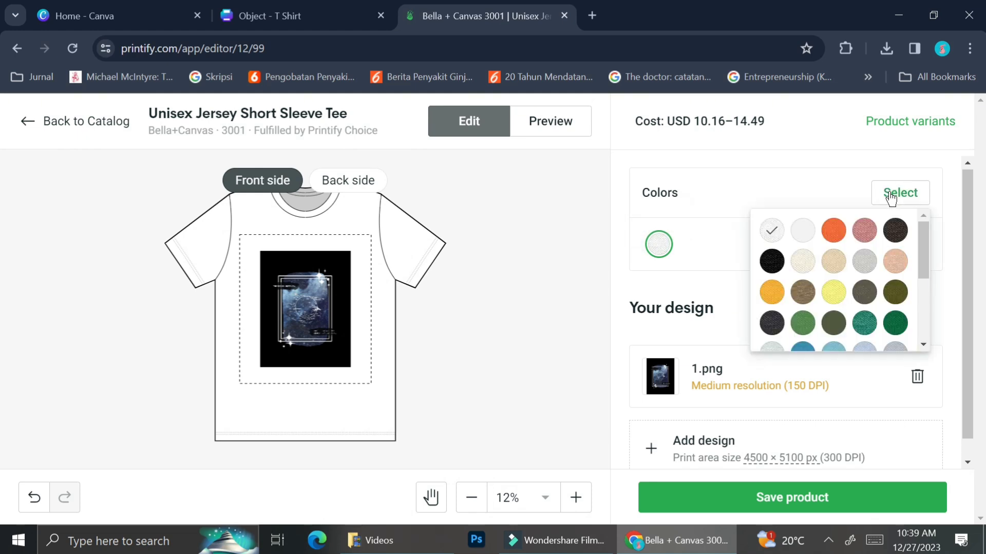
left_click(783, 273)
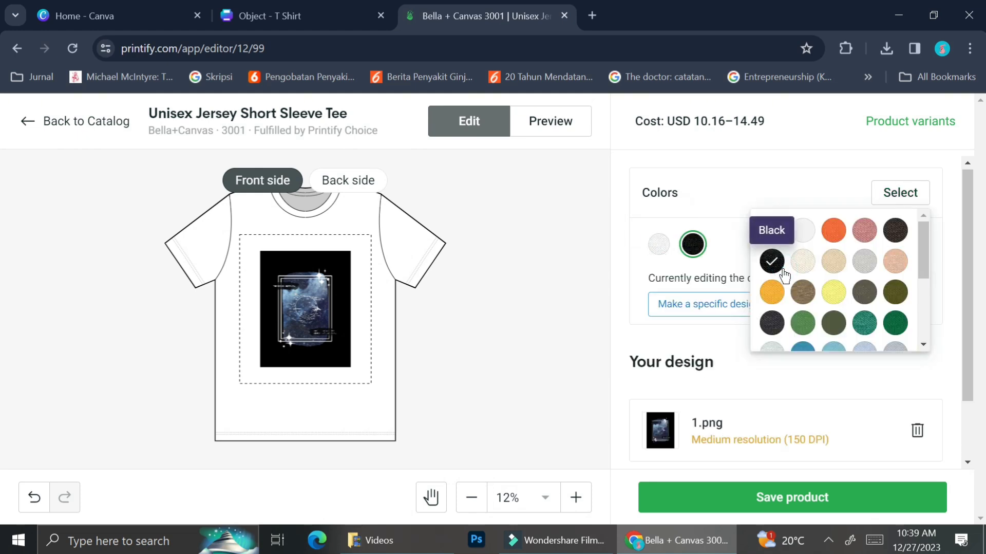
left_click(555, 286)
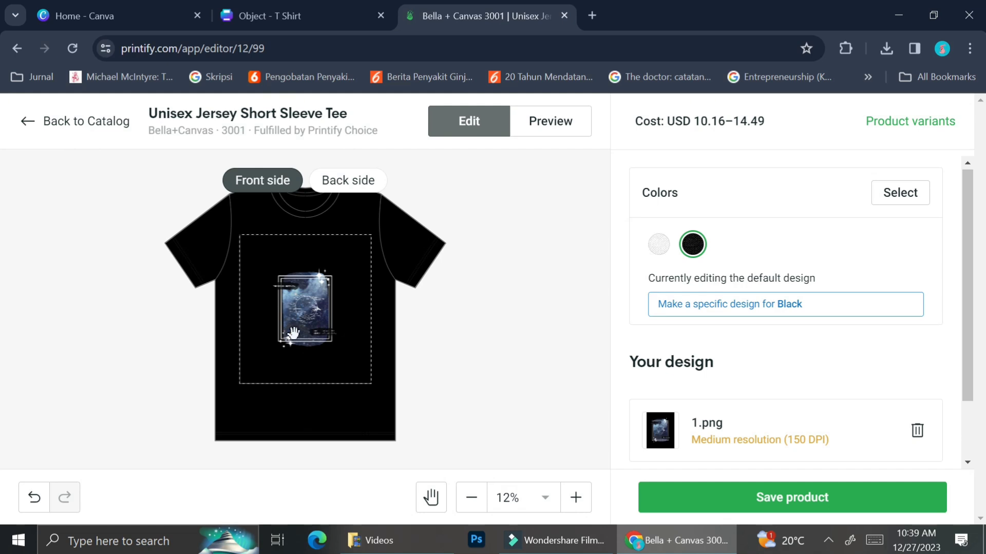
Enlarge the moon artwork on the black shirt until it fills the print area, and center it there
left_click(330, 312)
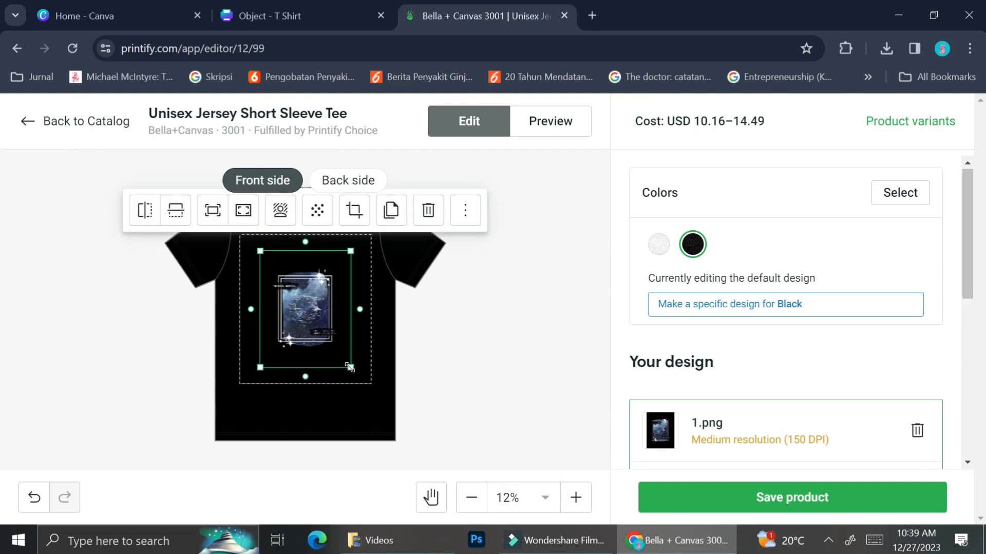
left_click_drag(351, 367, 401, 414)
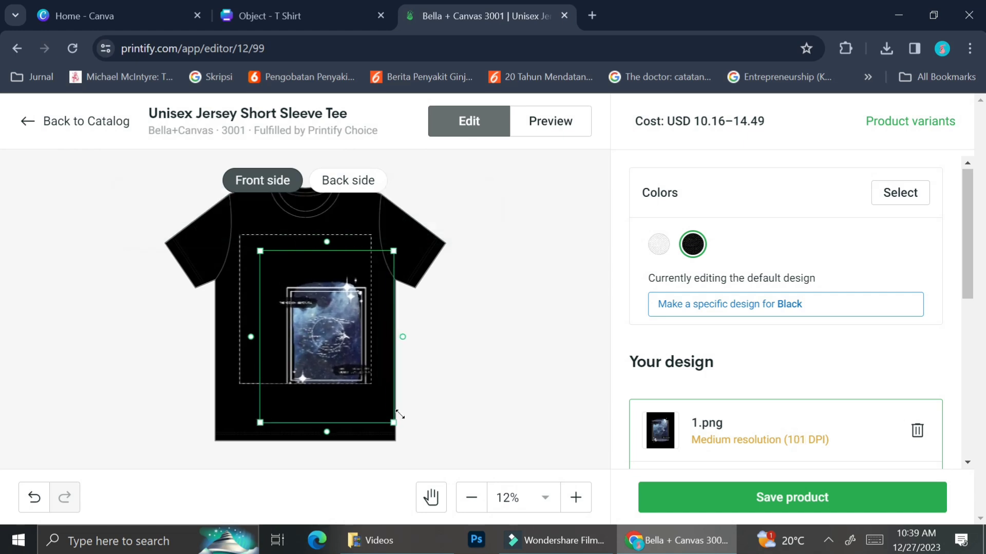
left_click_drag(341, 333, 322, 308)
left_click(469, 353)
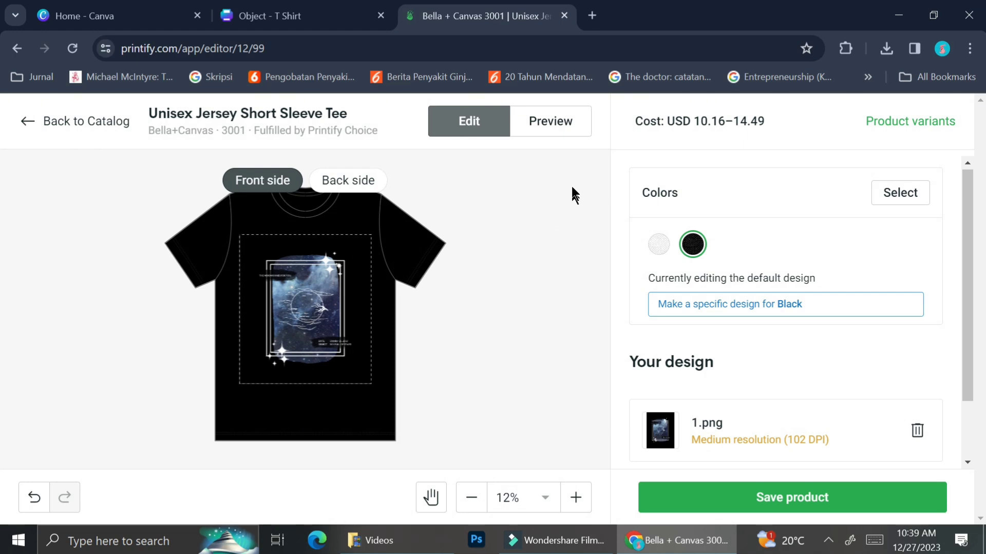
Preview the black shirt from the front and on Person 1, Person 3, Person 4 and Person 5, and return to editing
left_click(565, 131)
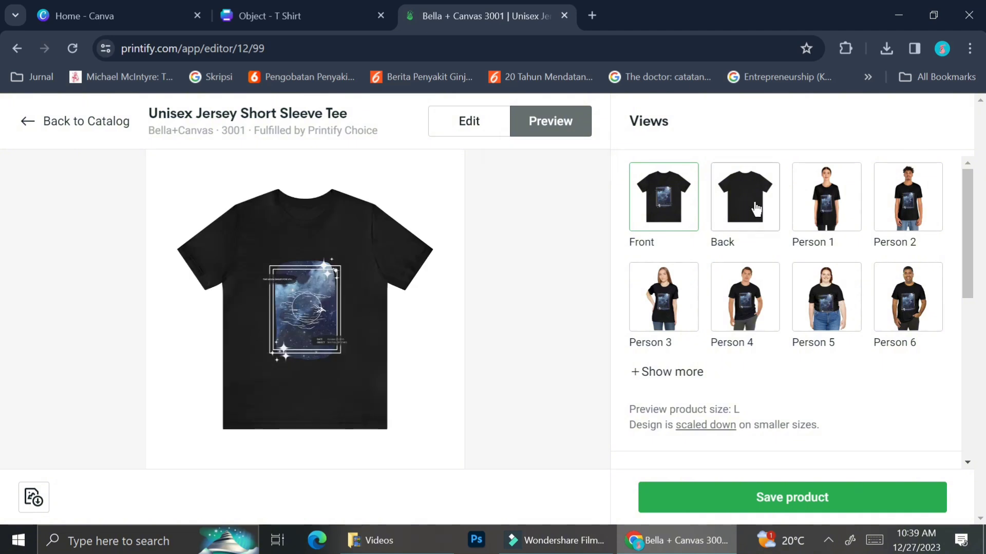
left_click(828, 220)
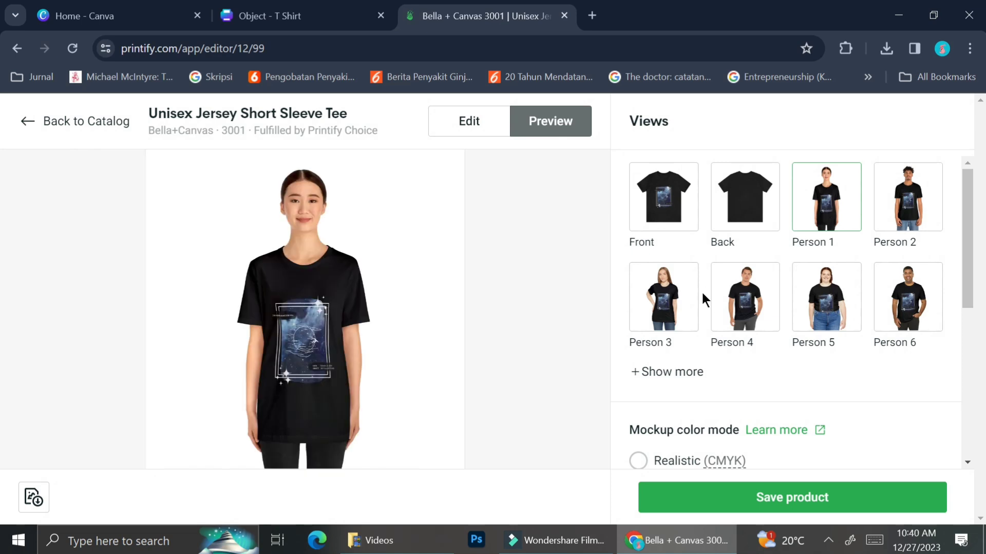
left_click(653, 275)
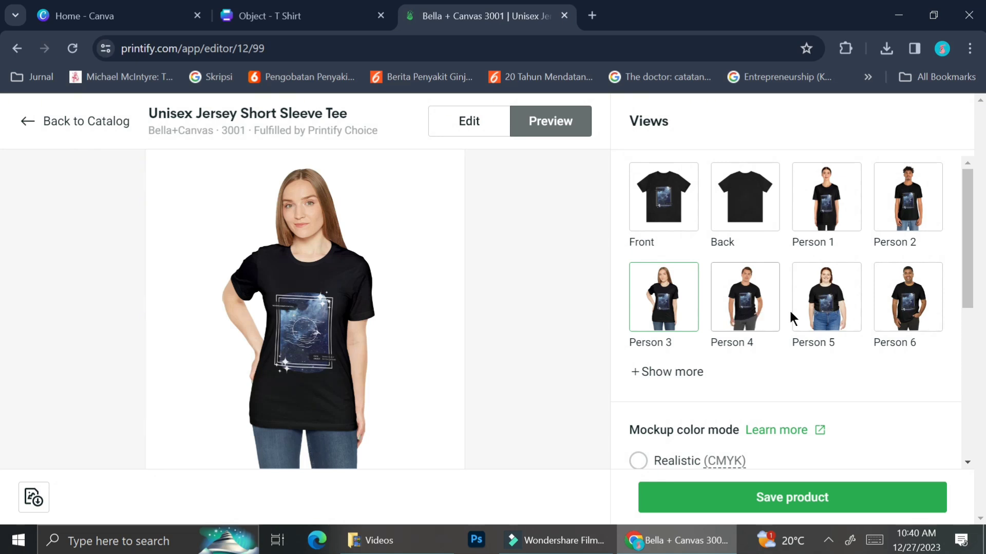
left_click(768, 297)
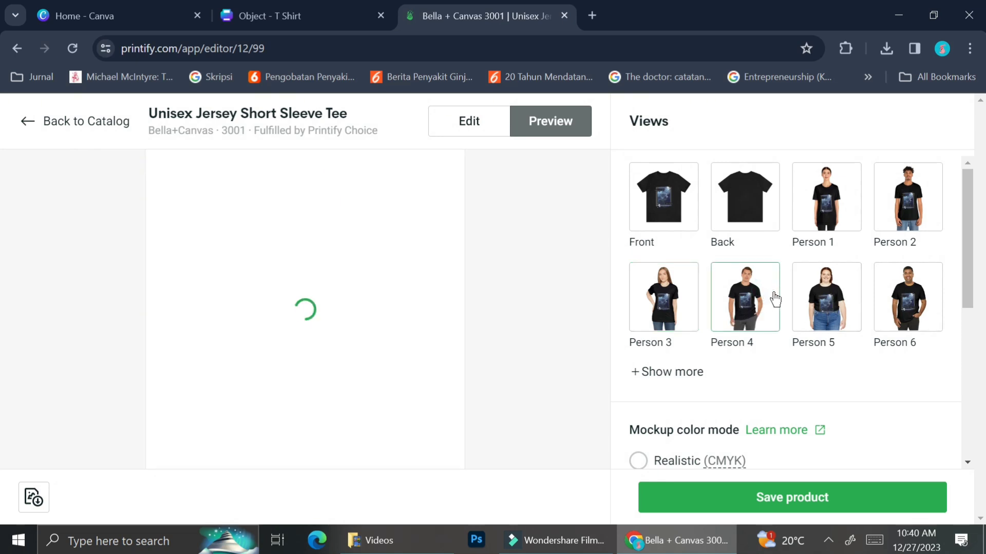
left_click(816, 313)
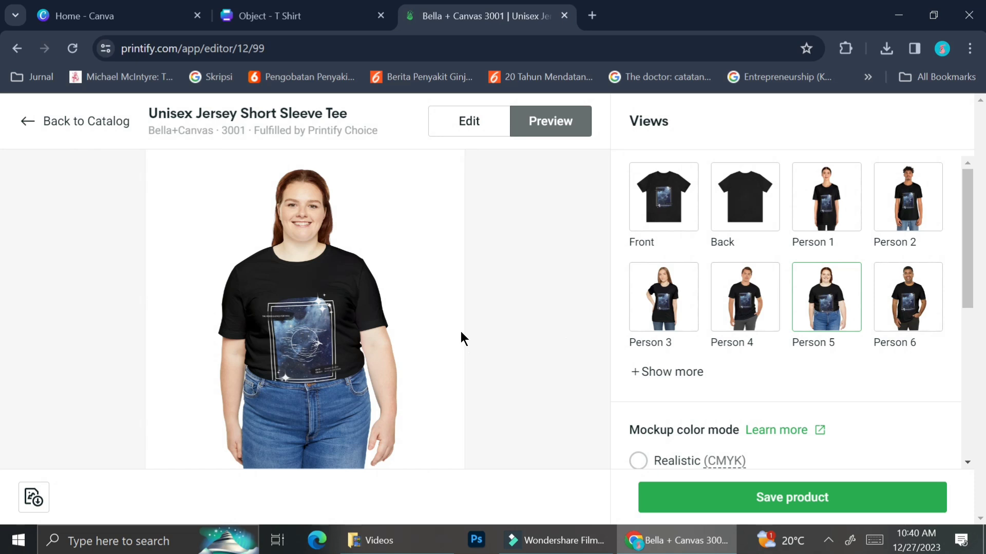
left_click(467, 124)
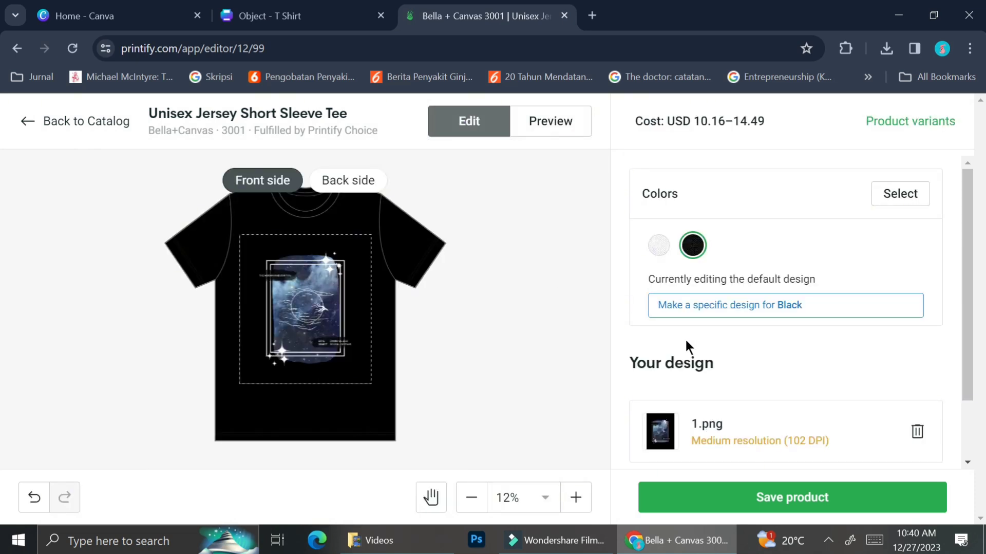
Add 2.png from the device as a second design on the front side of the shirt
scroll(687, 344, "down", 2)
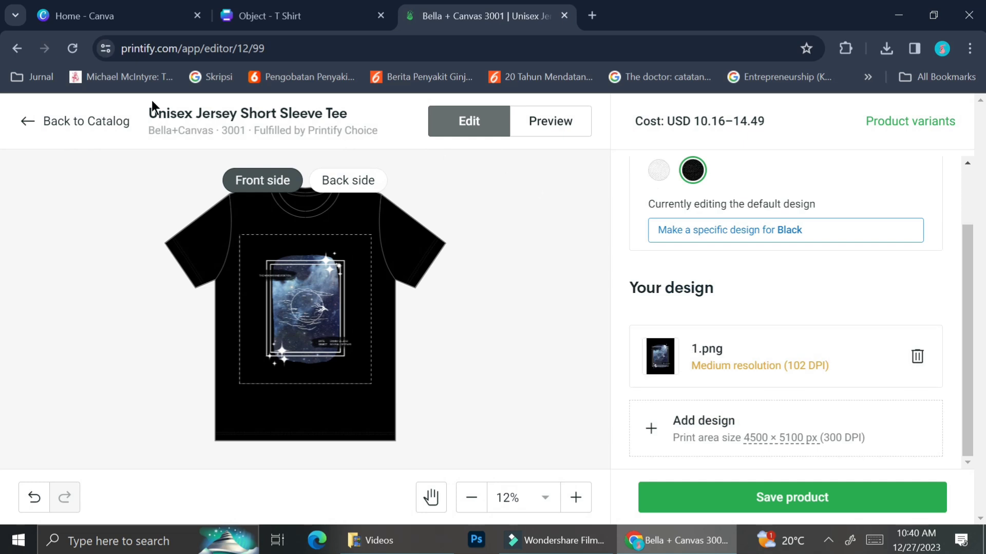
left_click(654, 434)
left_click(677, 267)
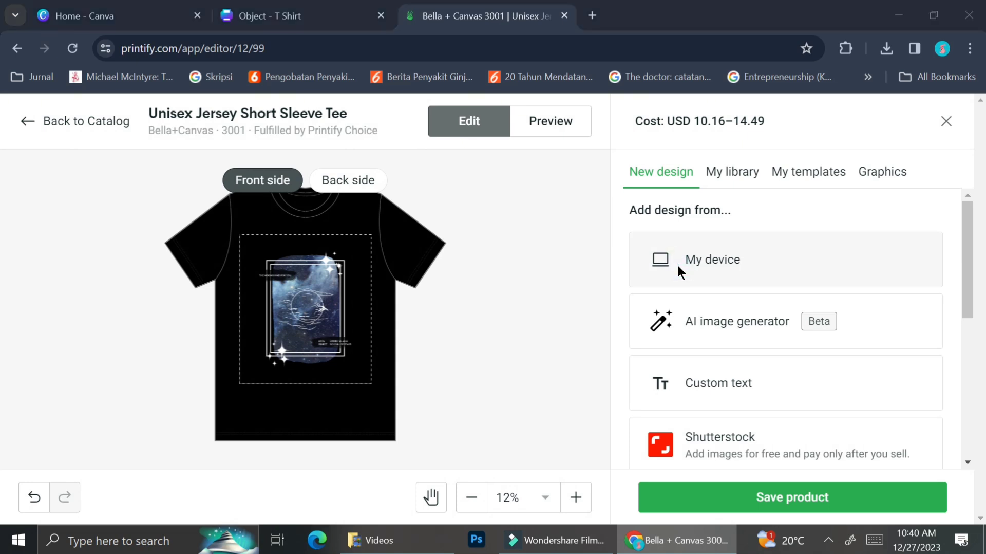
double_click(228, 131)
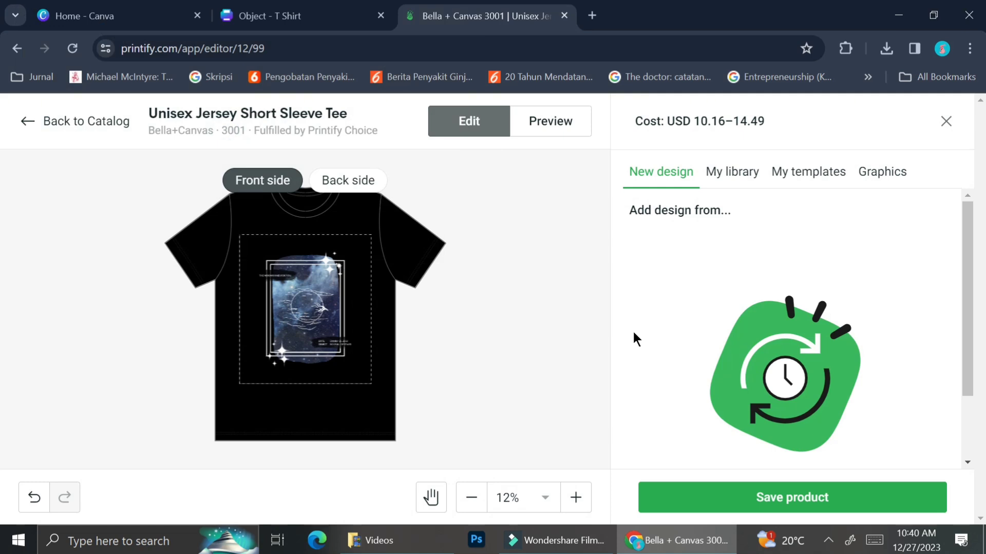
Switch the shirt to white and delete the 1.png design layer
scroll(720, 352, "down", 2)
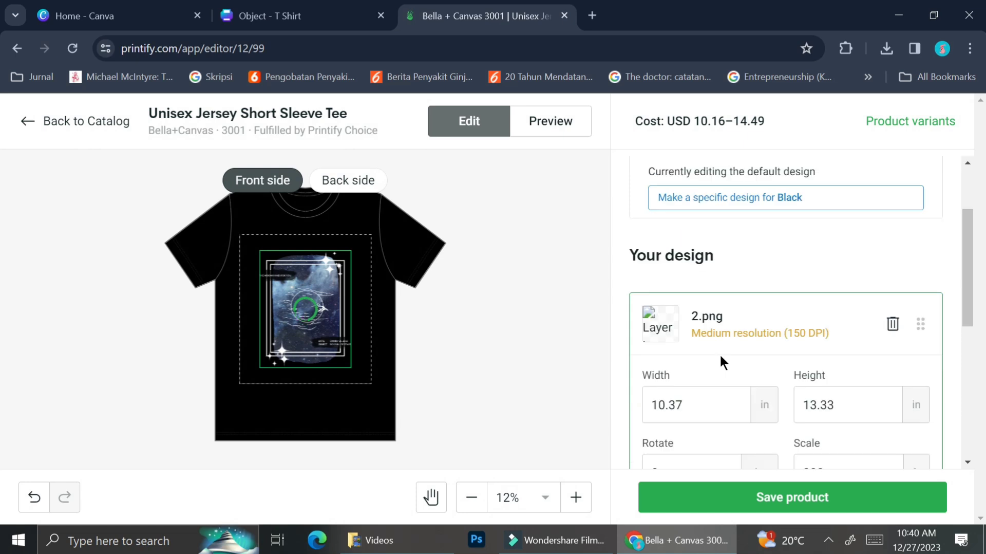
scroll(719, 353, "up", 2)
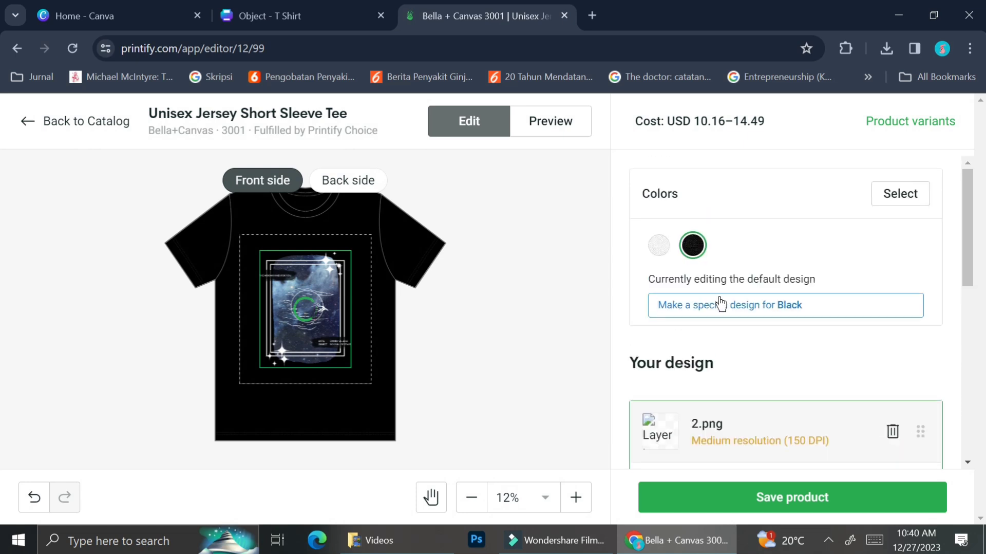
left_click(658, 245)
scroll(755, 385, "down", 3)
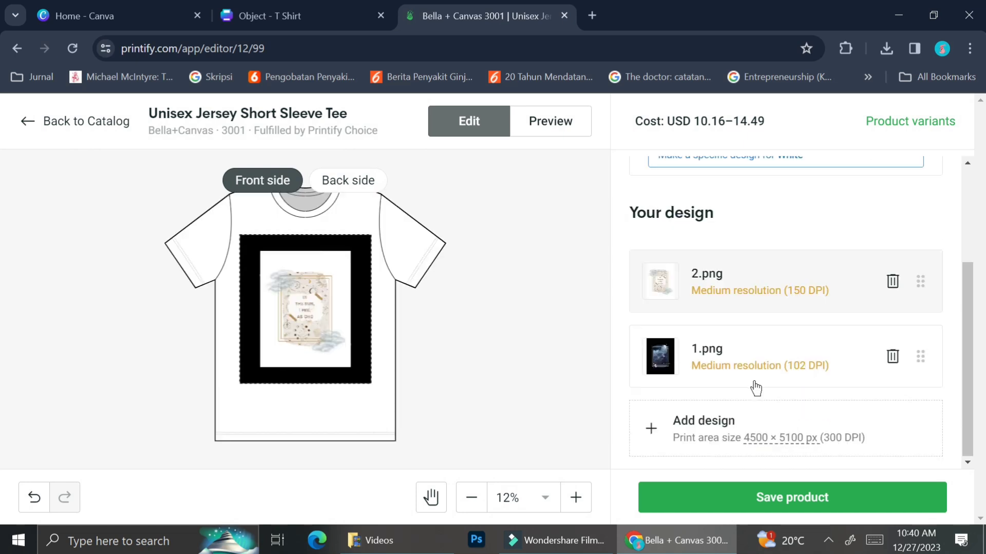
left_click(893, 358)
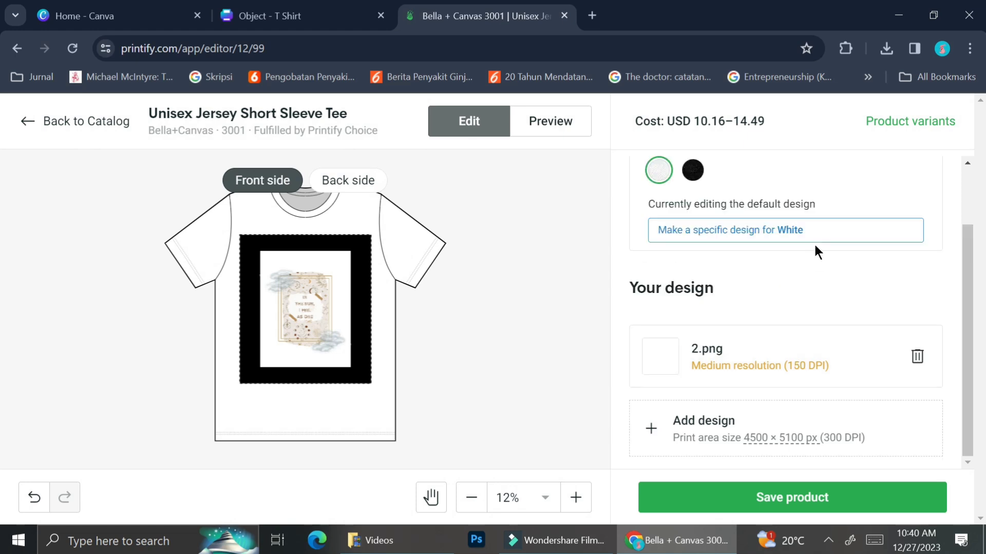
Enlarge the sun artwork to nearly the full print area of the white shirt and center it
left_click(319, 315)
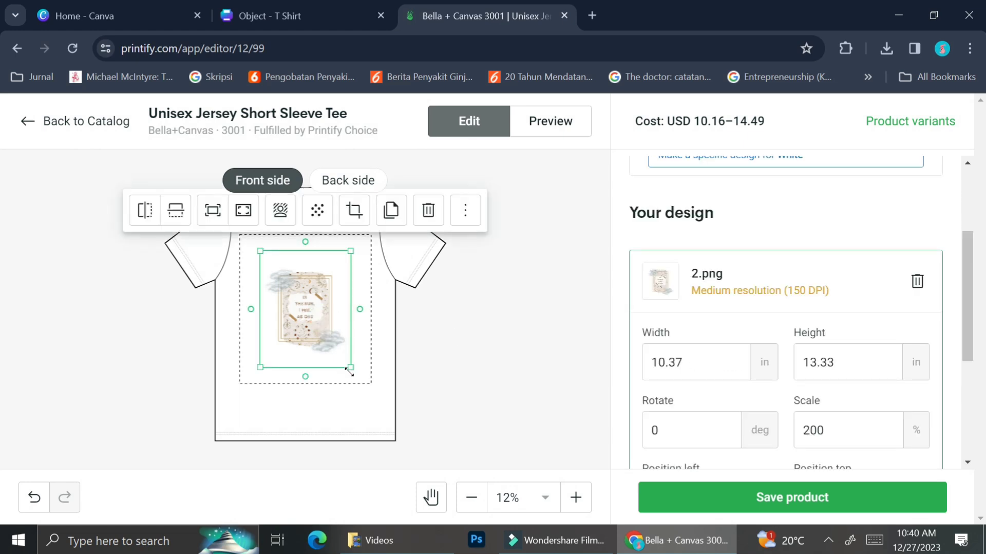
left_click_drag(351, 368, 384, 407)
left_click_drag(341, 330, 327, 307)
left_click(521, 343)
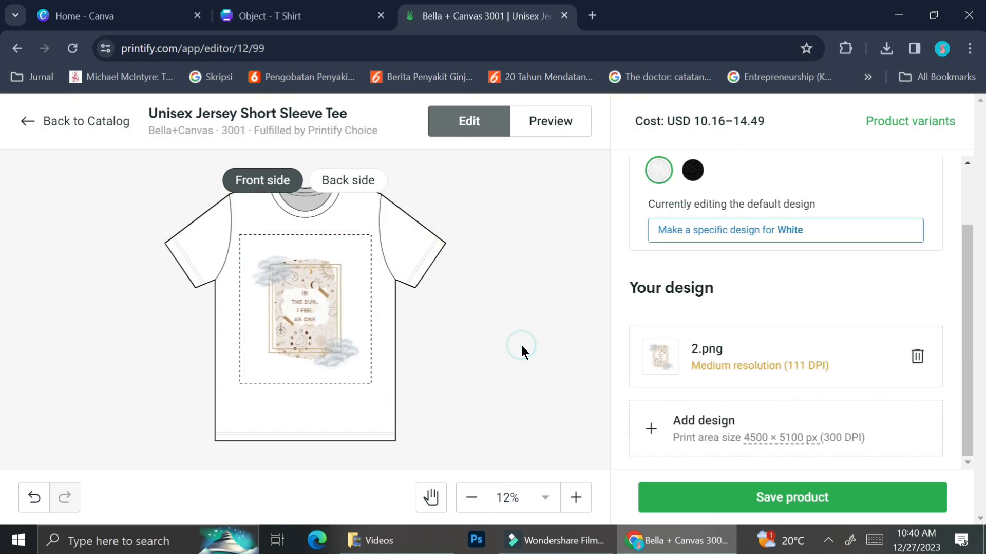
scroll(762, 263, "up", 2)
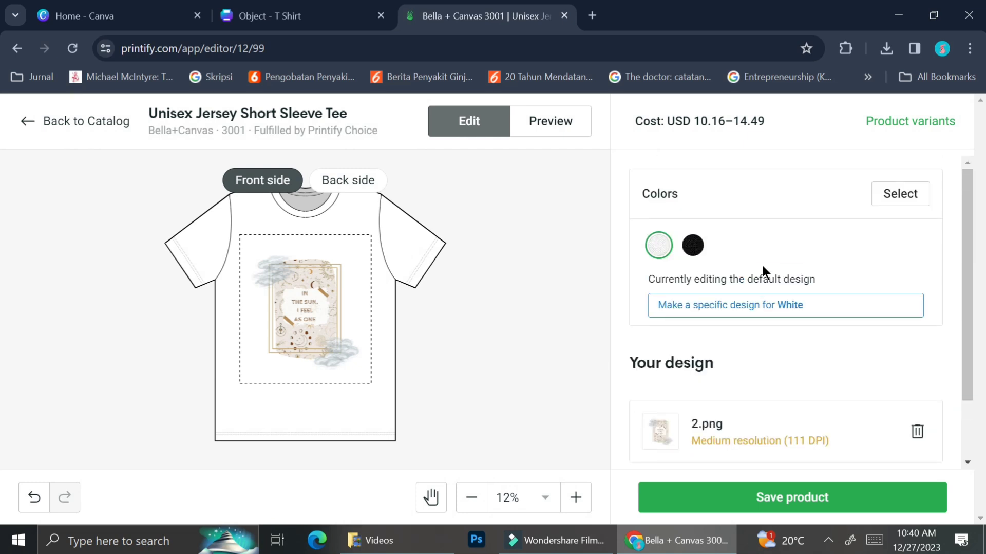
Preview the white shirt with the sun artwork from the front and on Person 1 and Person 3
left_click(571, 128)
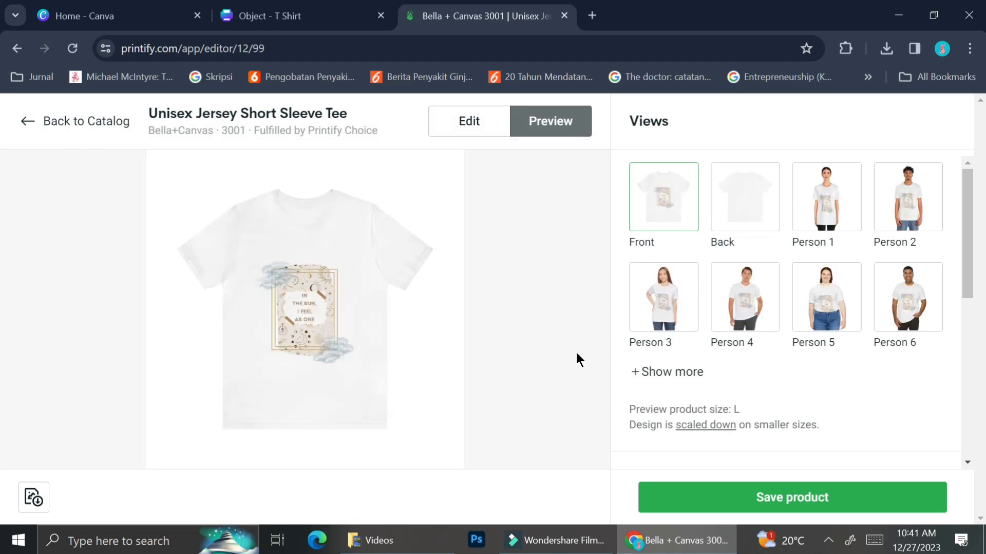
left_click(830, 226)
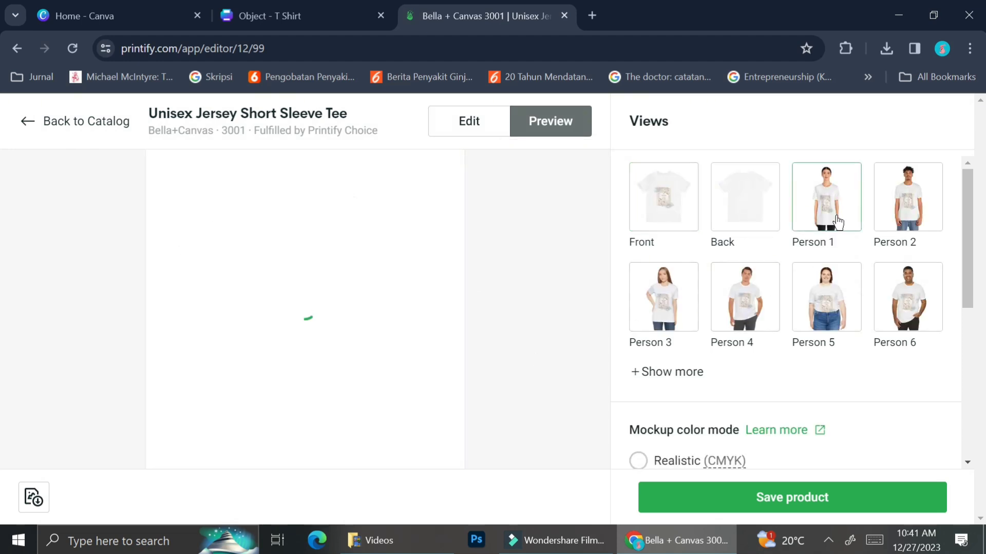
left_click(654, 314)
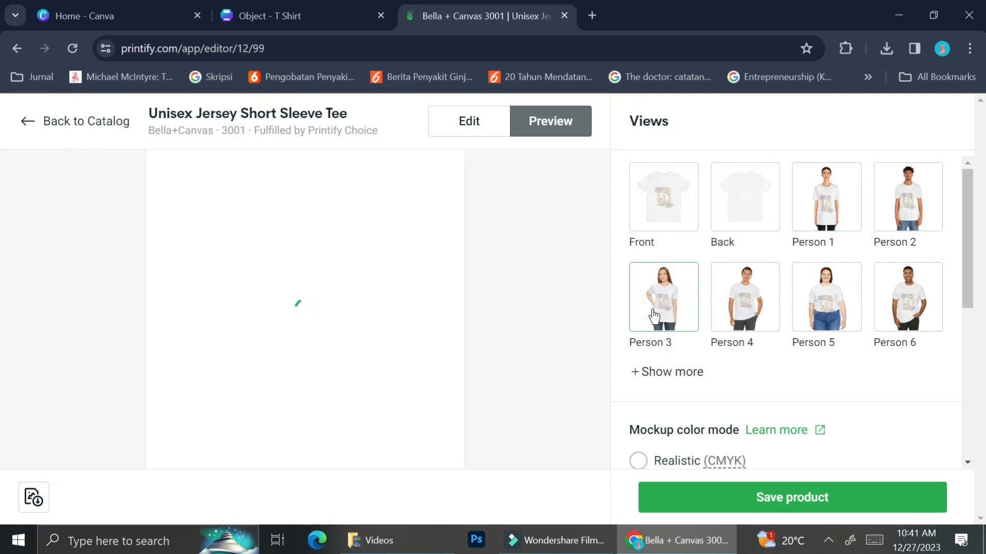
Save the T-shirt product and look through its details page down to the variant pricing
left_click(689, 491)
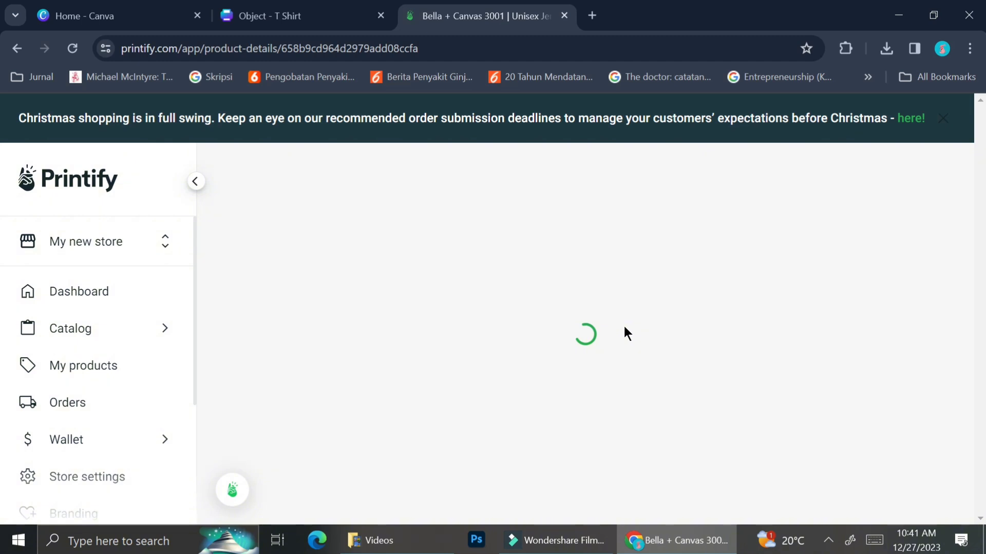
scroll(624, 327, "down", 10)
scroll(625, 327, "down", 8)
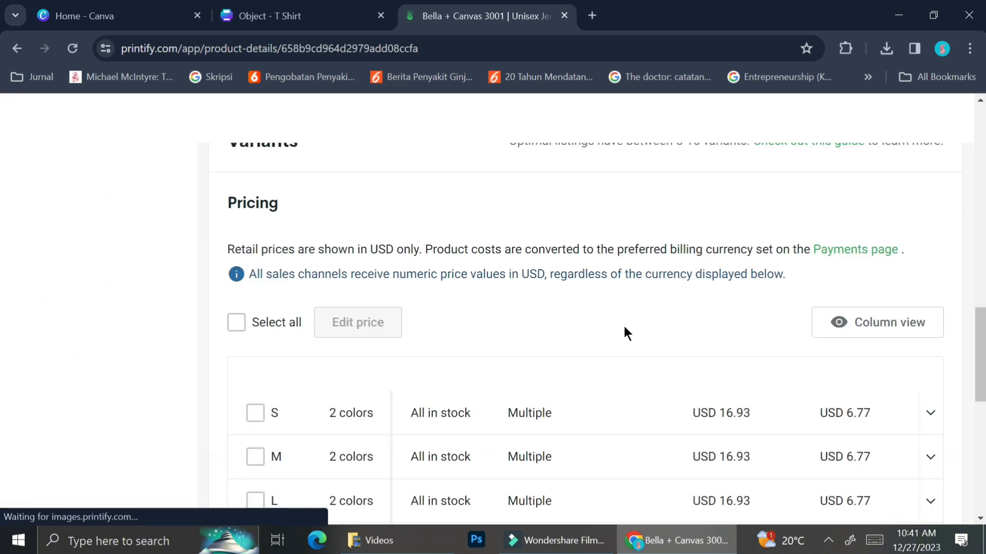
Review the product's mockup views, title image colors, listing title and description, and variant pricing table
scroll(625, 328, "up", 5)
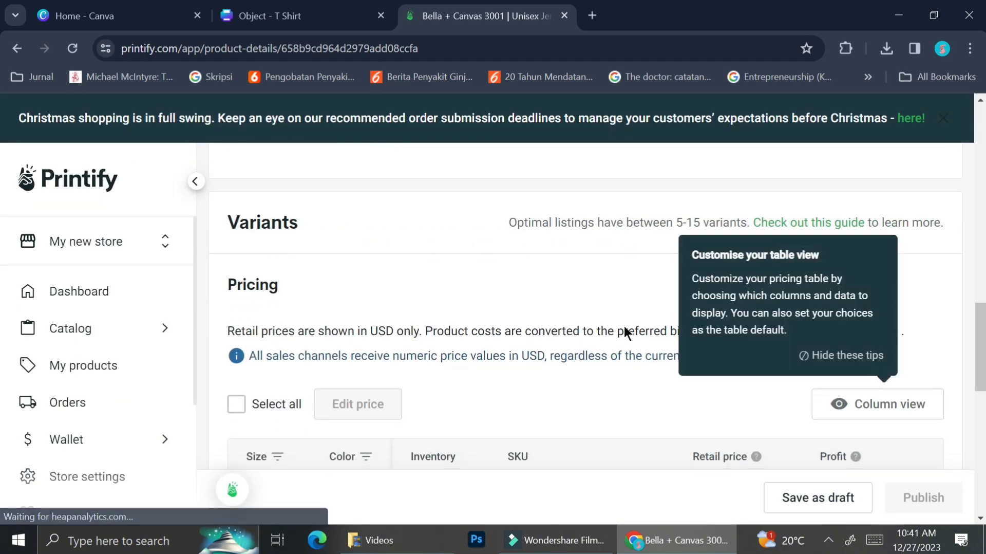
scroll(625, 327, "up", 8)
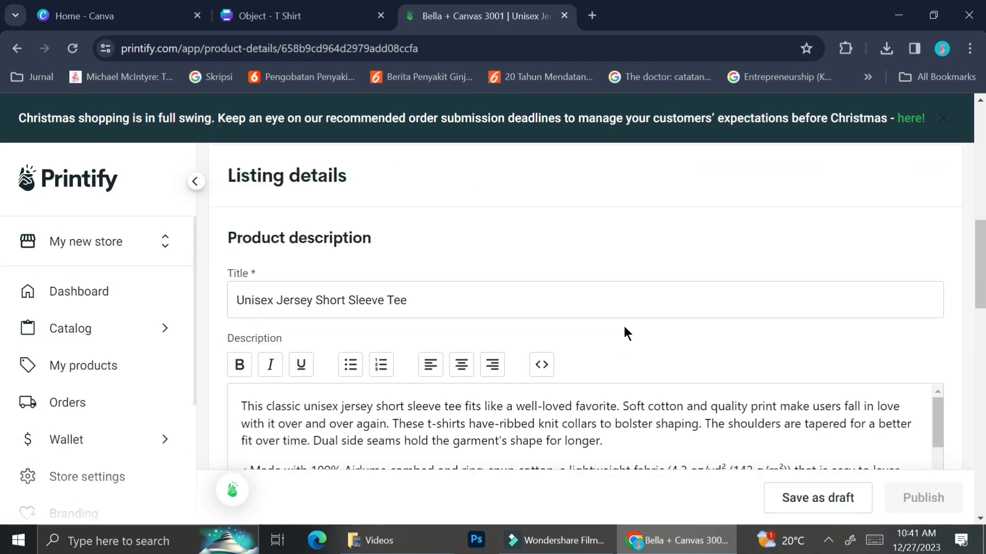
scroll(624, 326, "up", 3)
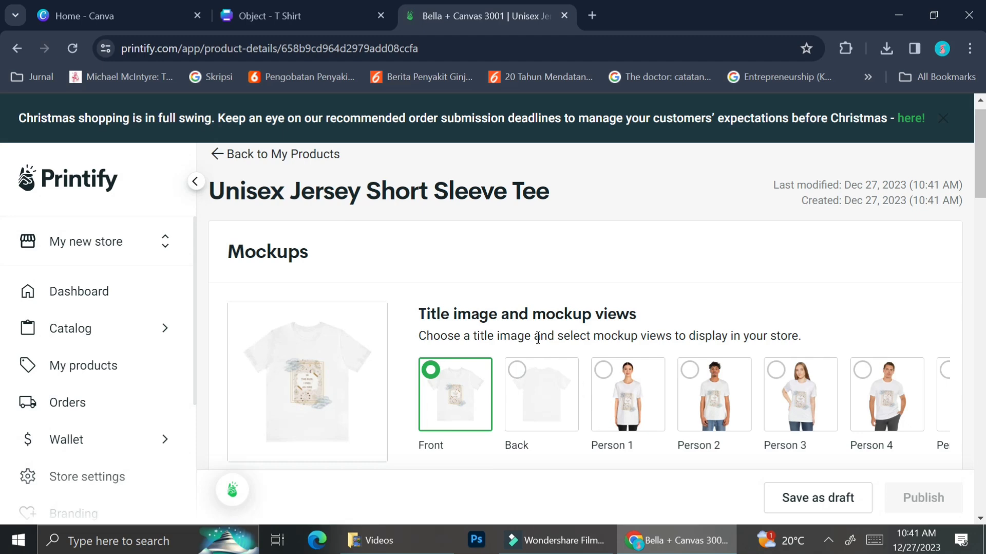
scroll(615, 444, "down", 2)
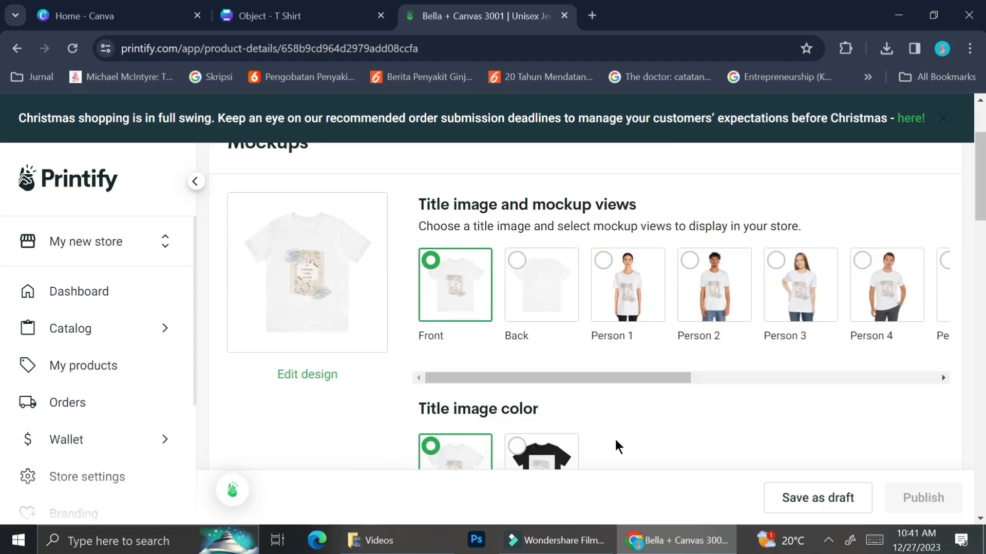
scroll(614, 437, "down", 6)
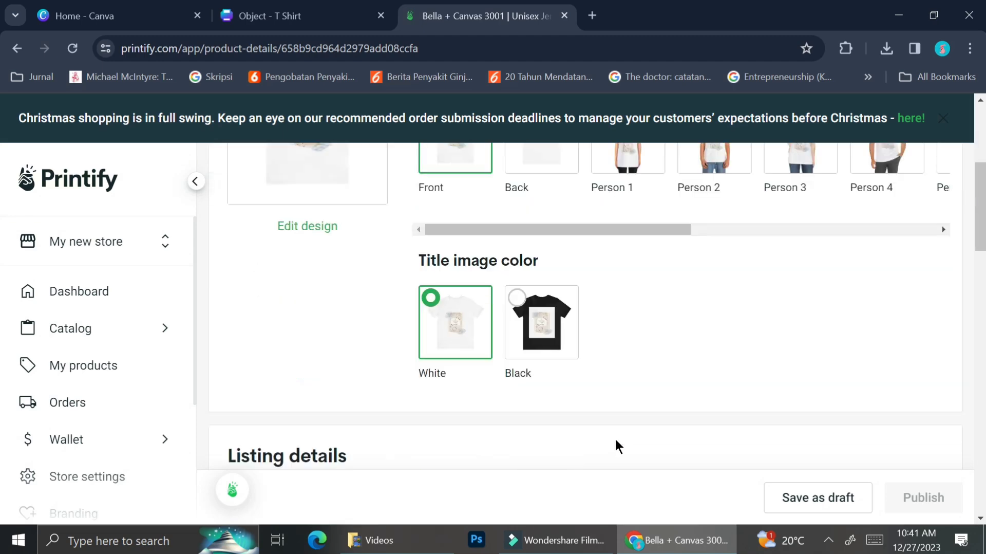
scroll(615, 439, "down", 2)
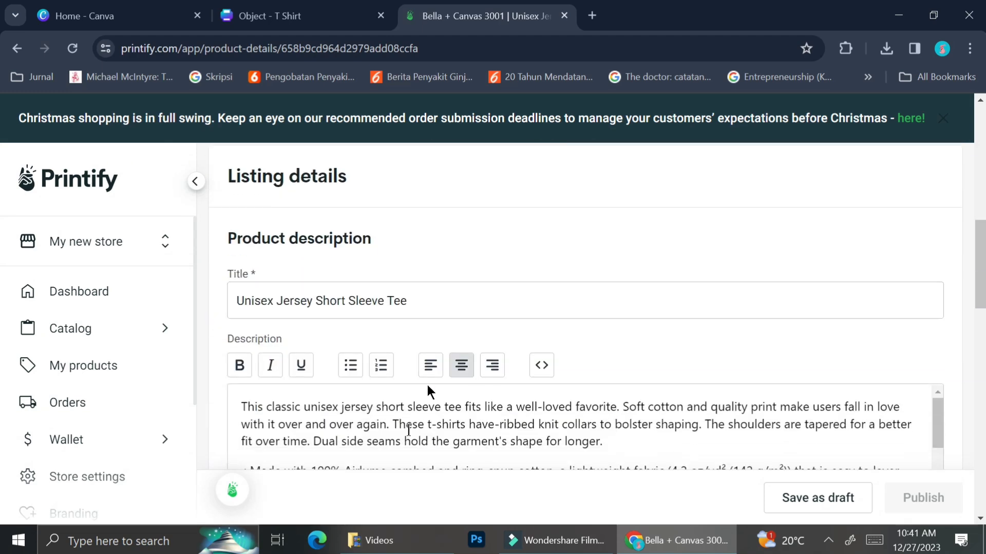
scroll(448, 321, "down", 10)
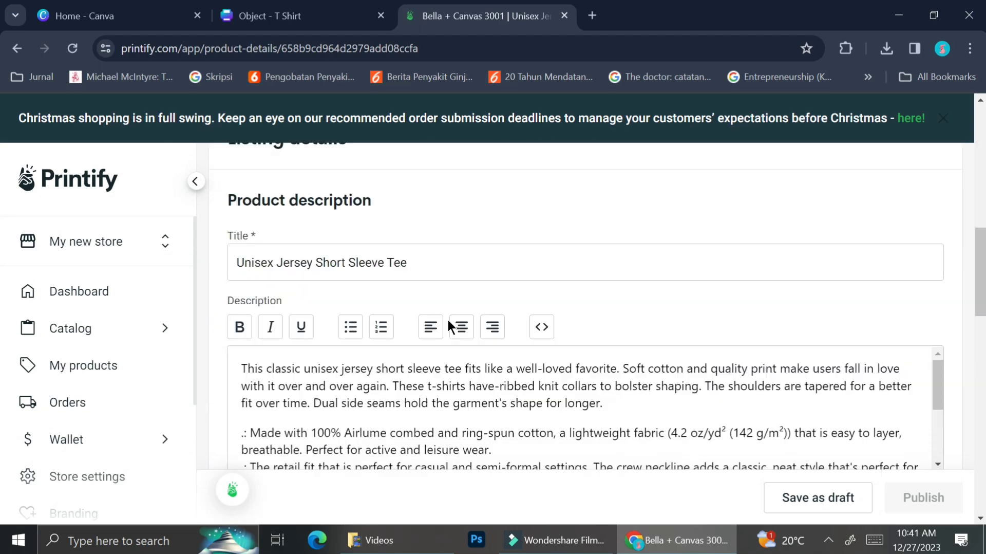
scroll(601, 296, "up", 1)
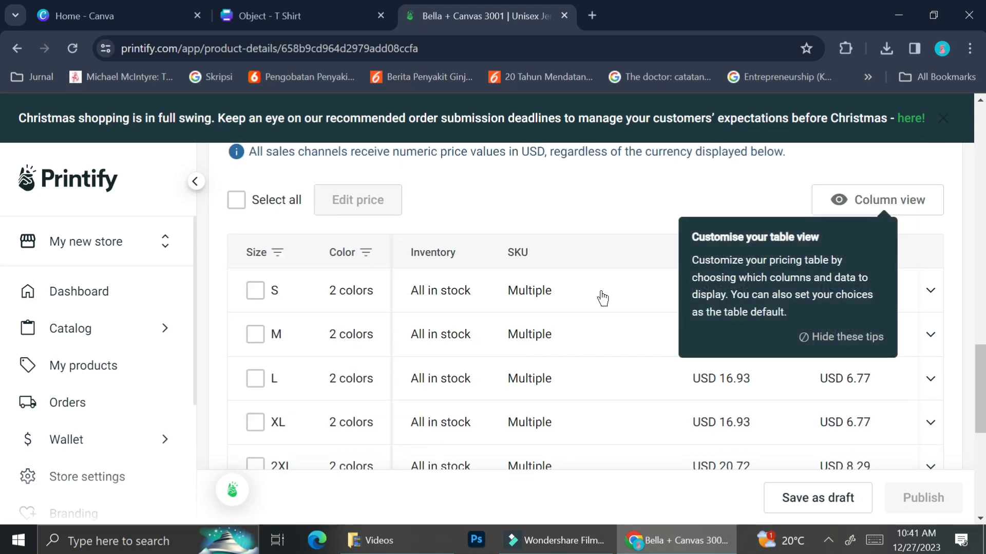
scroll(821, 230, "down", 2)
scroll(662, 297, "up", 2)
Expand the size S variants, hide the table tips and open the size S retail price for editing
left_click(648, 297)
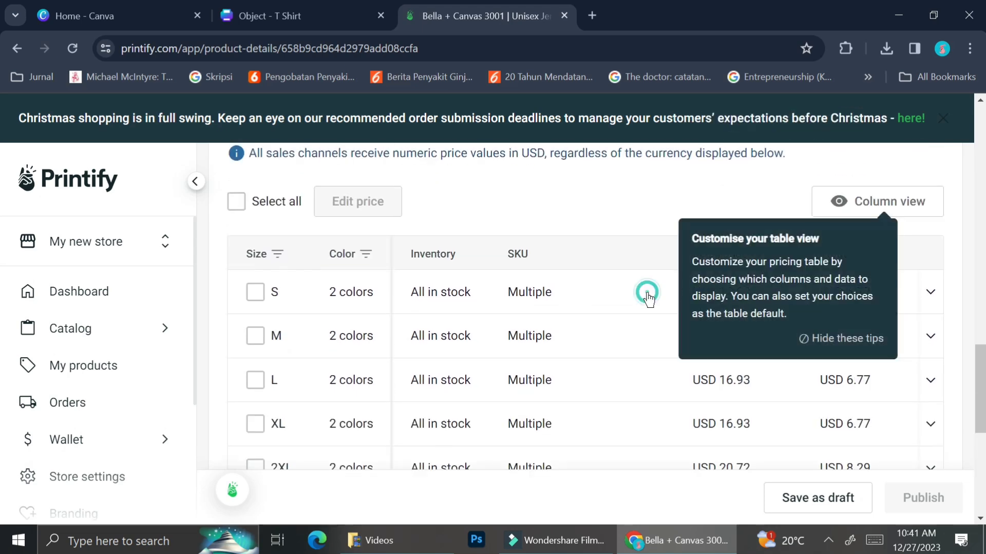
left_click(818, 337)
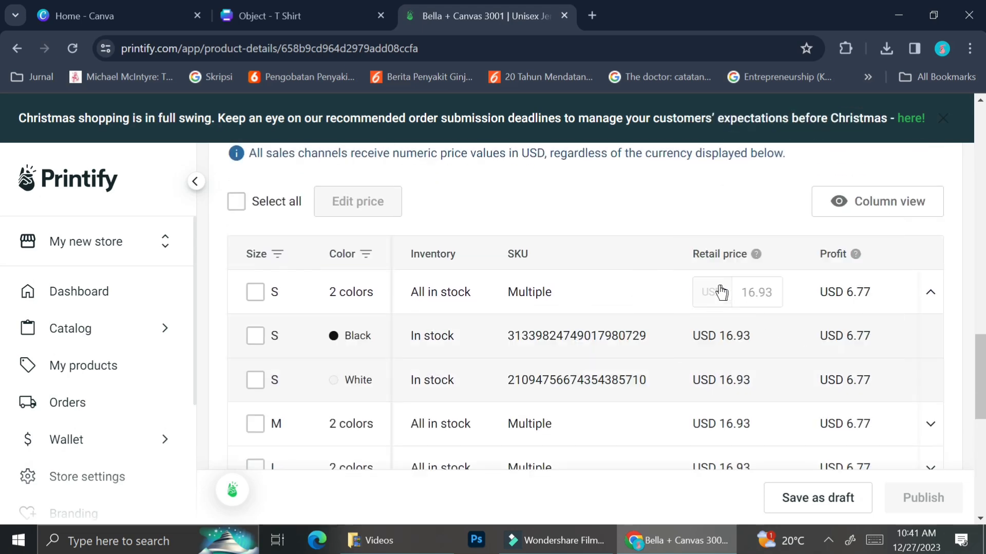
left_click(761, 298)
scroll(734, 337, "down", 1)
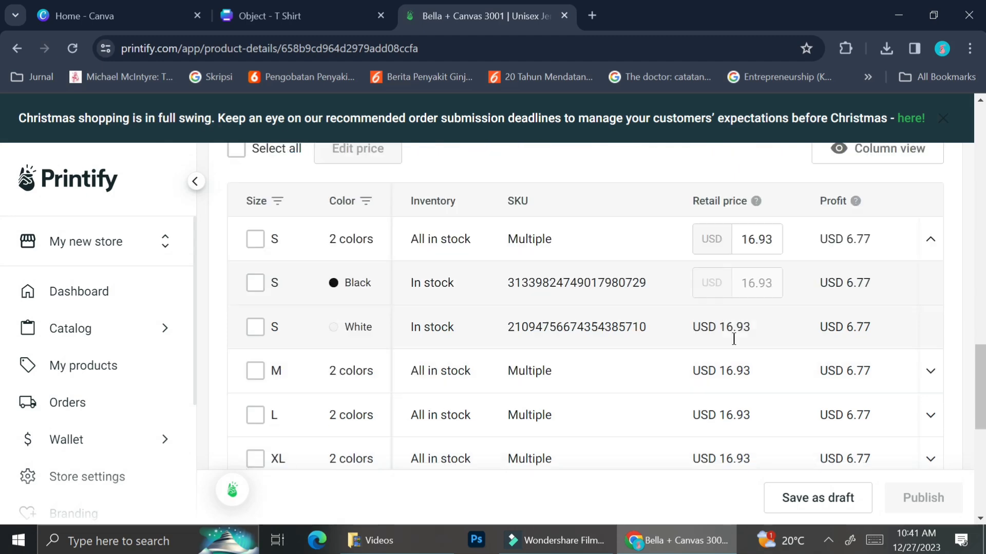
Check the publishing settings and whether the product can be published
scroll(734, 337, "down", 8)
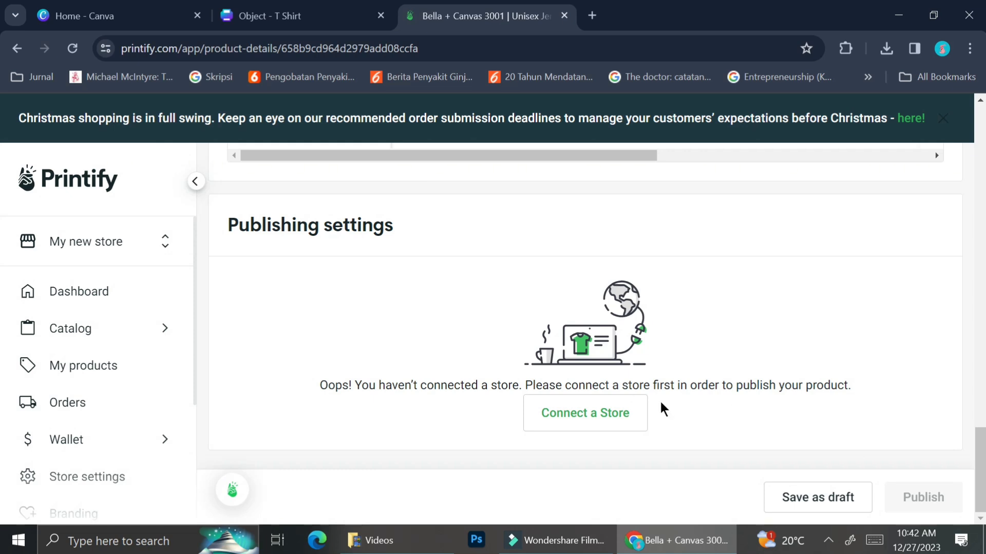
mouse_move(911, 494)
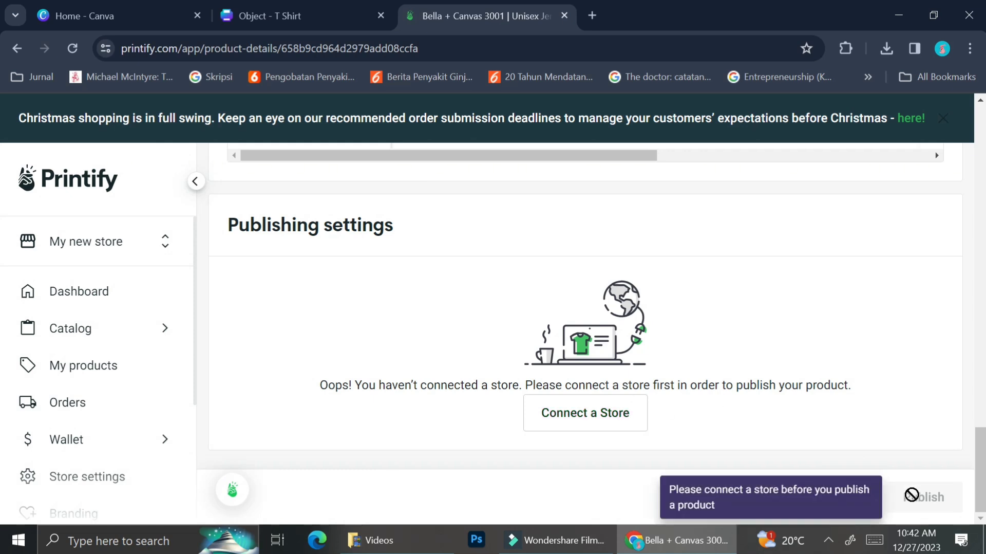